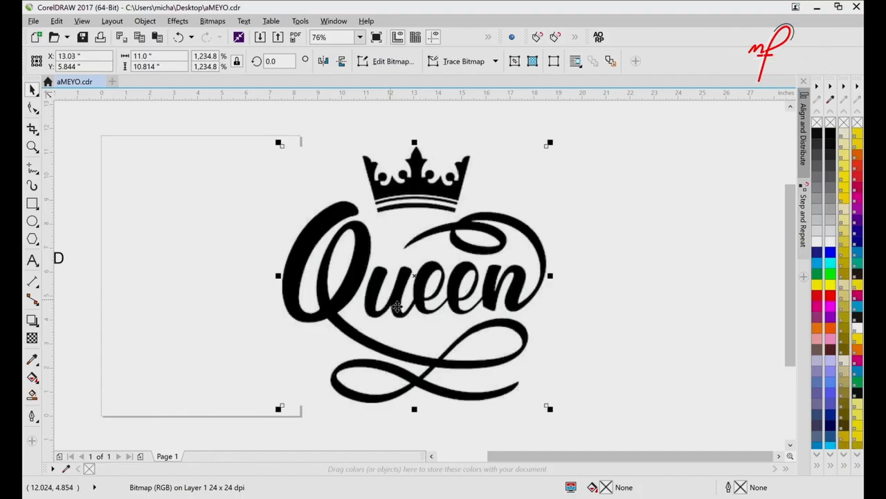
Step: Move the Queen crown bitmap clear of the page into the empty area beside it, centred at about X 15.71, Y 5.94 inches
{"action": "left_click_drag", "start_coordinate": [398, 307], "coordinate": [441, 305]}
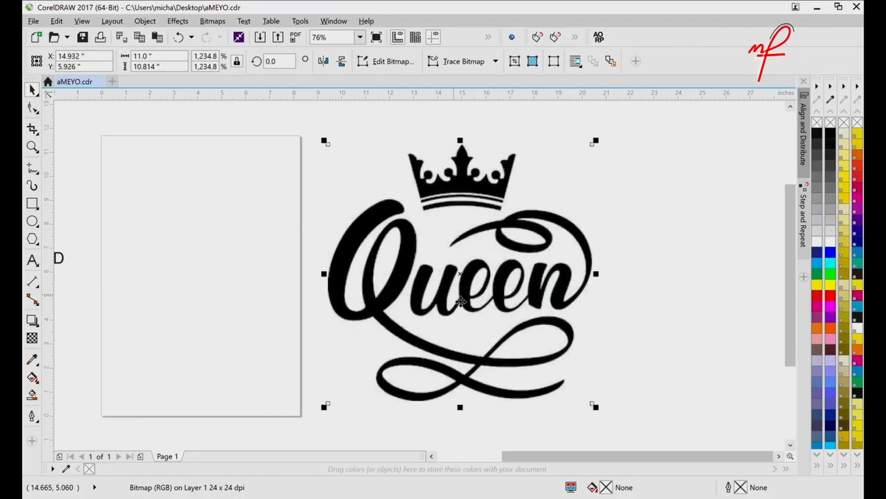
{"action": "left_click_drag", "start_coordinate": [461, 302], "coordinate": [454, 304]}
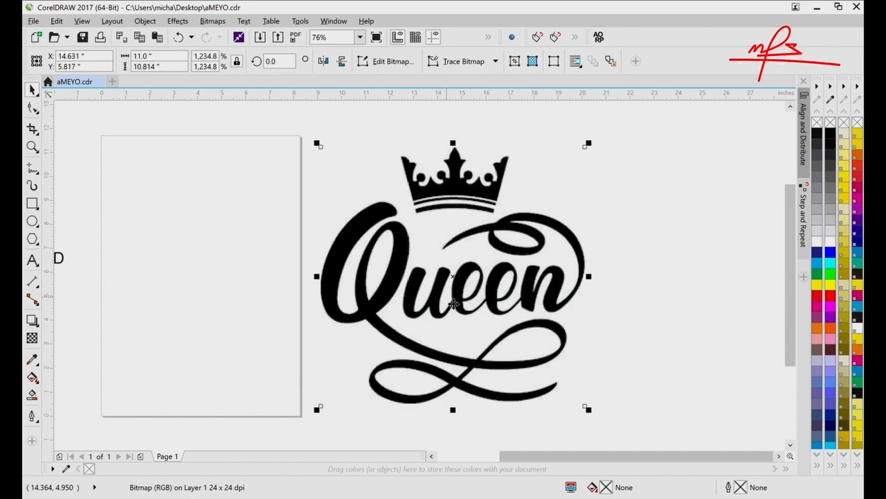
{"action": "left_click_drag", "start_coordinate": [454, 304], "coordinate": [453, 296]}
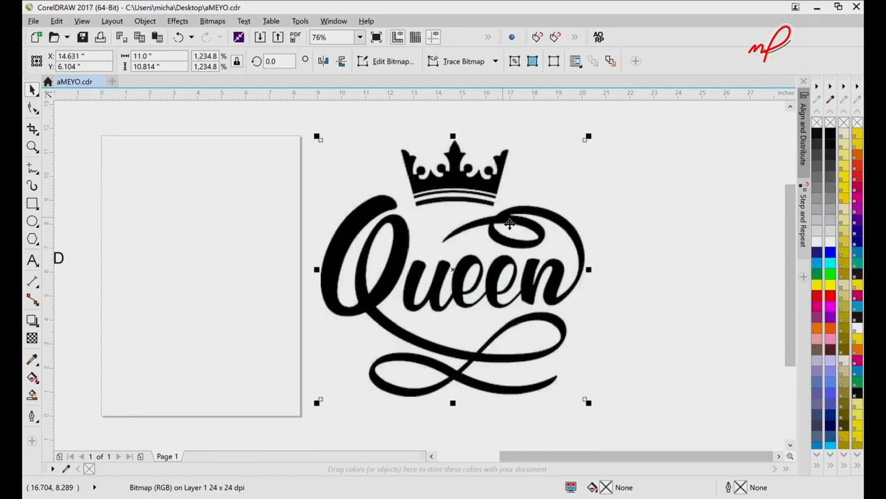
{"action": "mouse_move", "coordinate": [507, 228]}
{"action": "left_mouse_down"}
{"action": "mouse_move", "coordinate": [486, 219]}
{"action": "mouse_move", "coordinate": [491, 246]}
{"action": "mouse_move", "coordinate": [516, 260]}
{"action": "mouse_move", "coordinate": [501, 228]}
{"action": "left_mouse_up"}
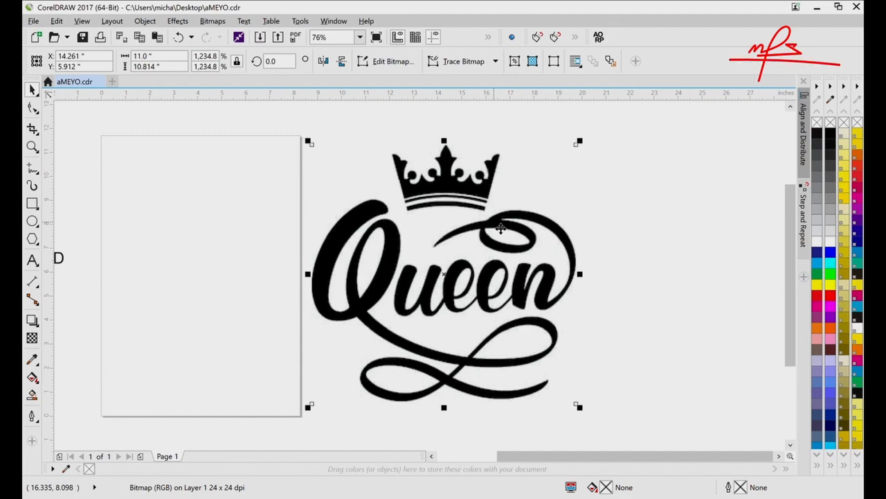
{"action": "left_click_drag", "start_coordinate": [501, 228], "coordinate": [547, 222]}
{"action": "left_click", "coordinate": [685, 314]}
{"action": "left_click", "coordinate": [551, 297]}
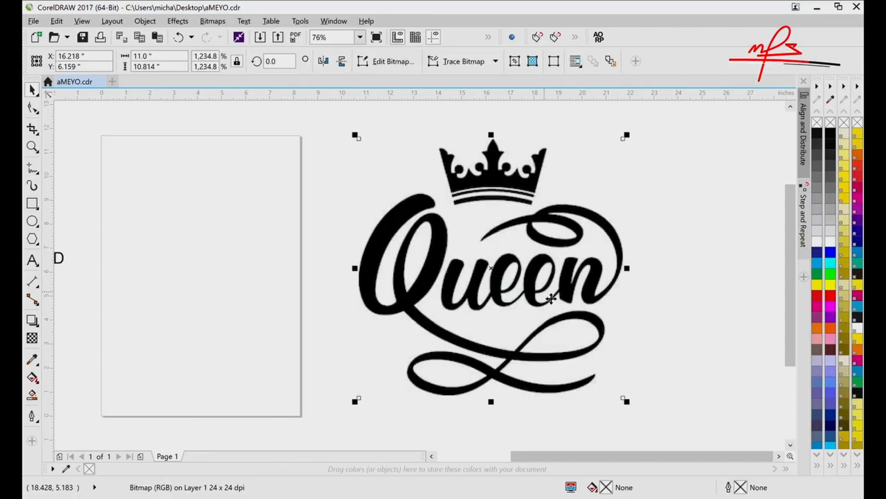
{"action": "left_click_drag", "start_coordinate": [552, 298], "coordinate": [524, 286]}
{"action": "mouse_move", "coordinate": [510, 257]}
{"action": "left_mouse_down"}
{"action": "mouse_move", "coordinate": [508, 220]}
{"action": "mouse_move", "coordinate": [505, 257]}
{"action": "left_mouse_up"}
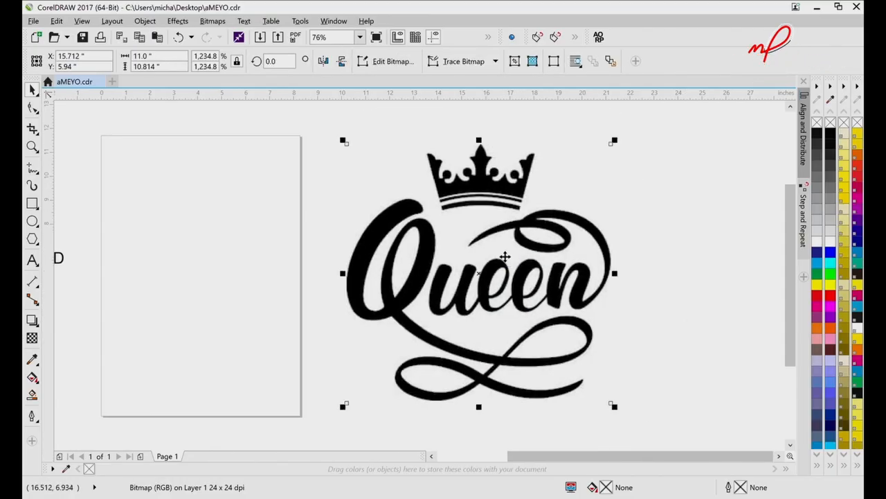
{"action": "left_click", "coordinate": [651, 331]}
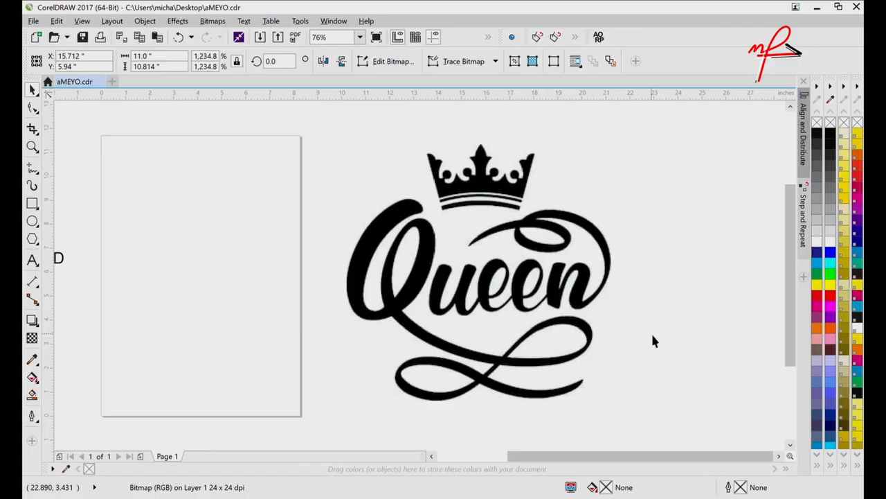
{"action": "left_click", "coordinate": [484, 196]}
{"action": "left_click", "coordinate": [421, 223]}
{"action": "left_click", "coordinate": [414, 339]}
{"action": "left_click", "coordinate": [507, 385]}
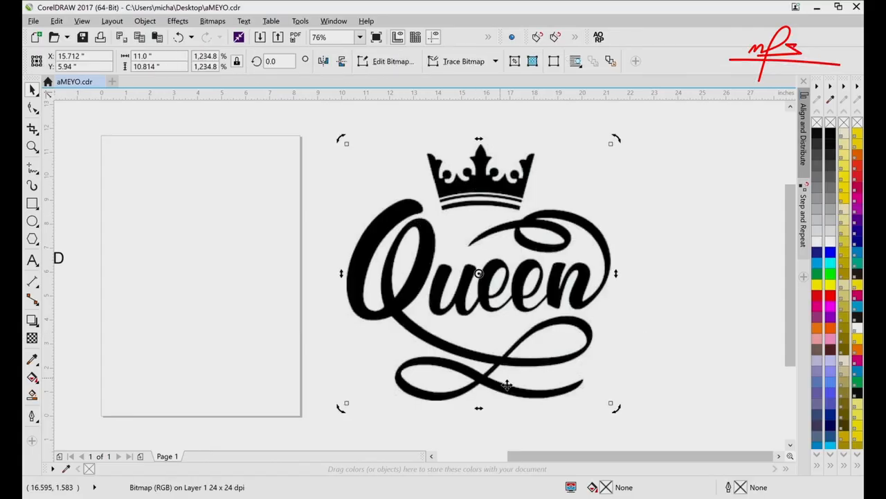
{"action": "left_click", "coordinate": [624, 363]}
Step: Shift the Queen bitmap slightly back toward the page, centred at about X 14.86, Y 6.13 inches
{"action": "mouse_move", "coordinate": [512, 316]}
{"action": "left_mouse_down"}
{"action": "mouse_move", "coordinate": [503, 320]}
{"action": "mouse_move", "coordinate": [517, 299]}
{"action": "mouse_move", "coordinate": [514, 309]}
{"action": "left_mouse_up"}
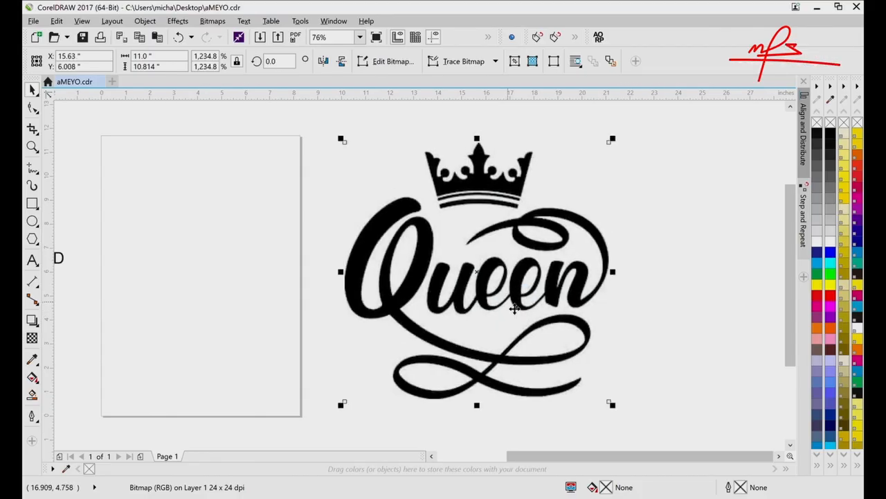
{"action": "left_click", "coordinate": [514, 308]}
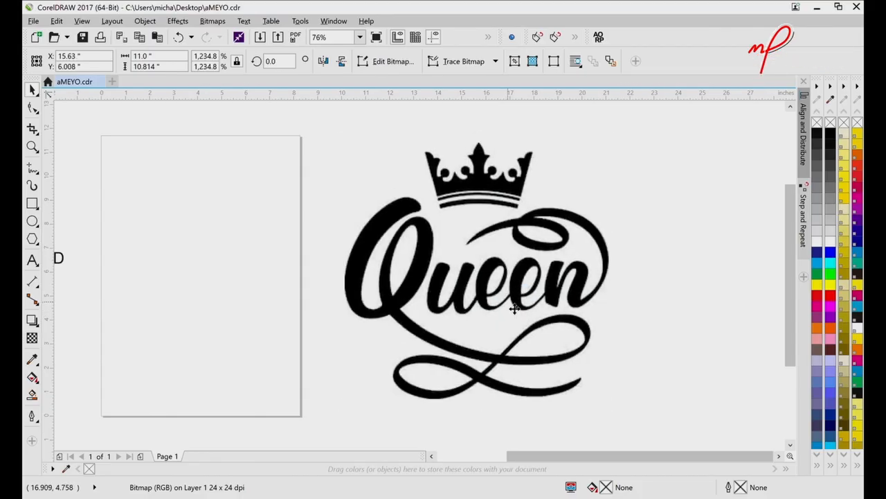
{"action": "left_click", "coordinate": [664, 340]}
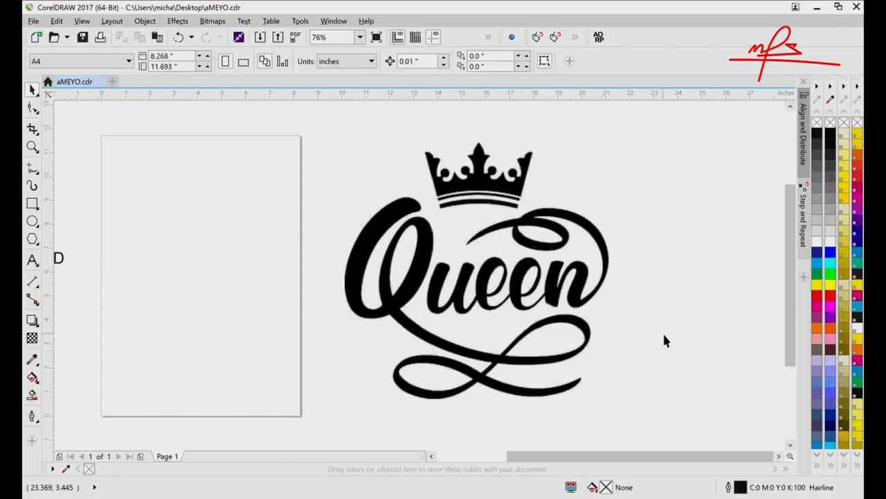
{"action": "left_click", "coordinate": [567, 296]}
{"action": "left_click_drag", "start_coordinate": [567, 297], "coordinate": [567, 293]}
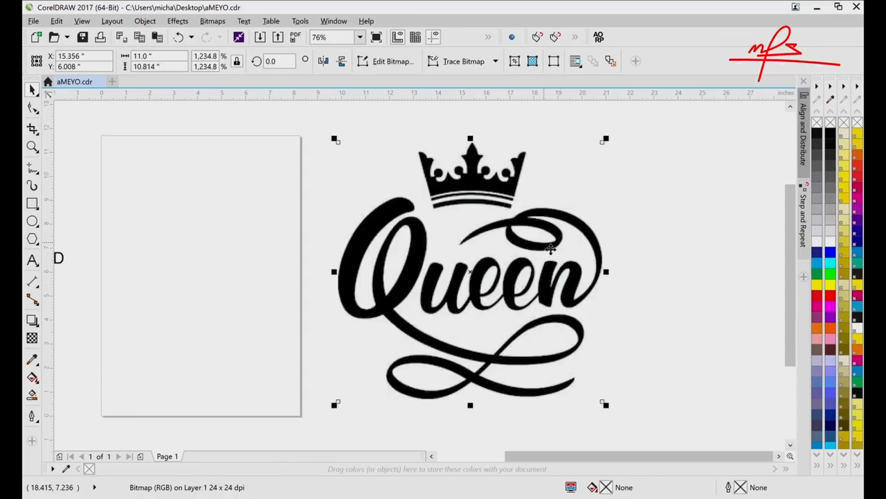
{"action": "left_click", "coordinate": [779, 456]}
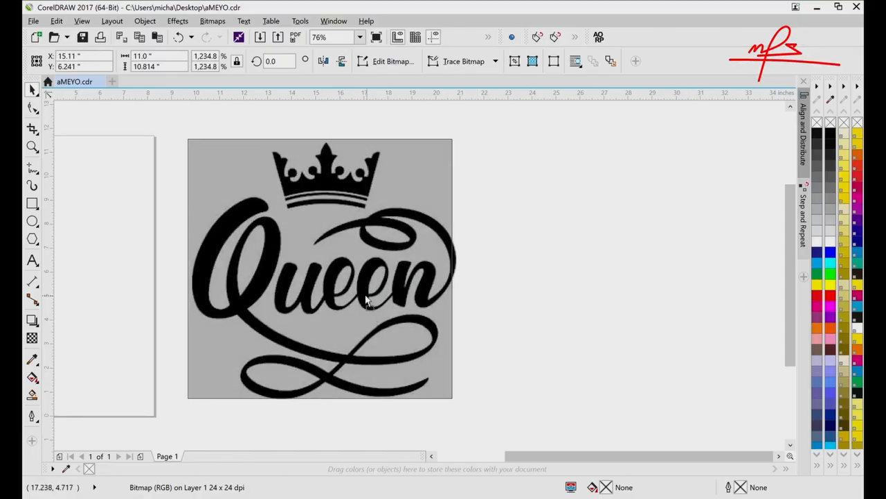
{"action": "left_click_drag", "start_coordinate": [379, 307], "coordinate": [367, 304]}
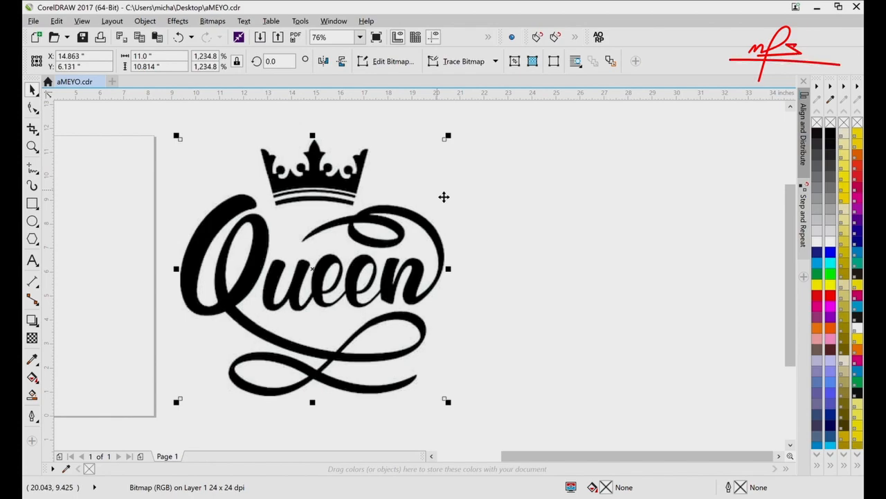
Step: Examine the edges of the crown and the adjoining swirl in the Queen bitmap up close
{"action": "key", "text": "z"}
{"action": "left_click", "coordinate": [376, 204]}
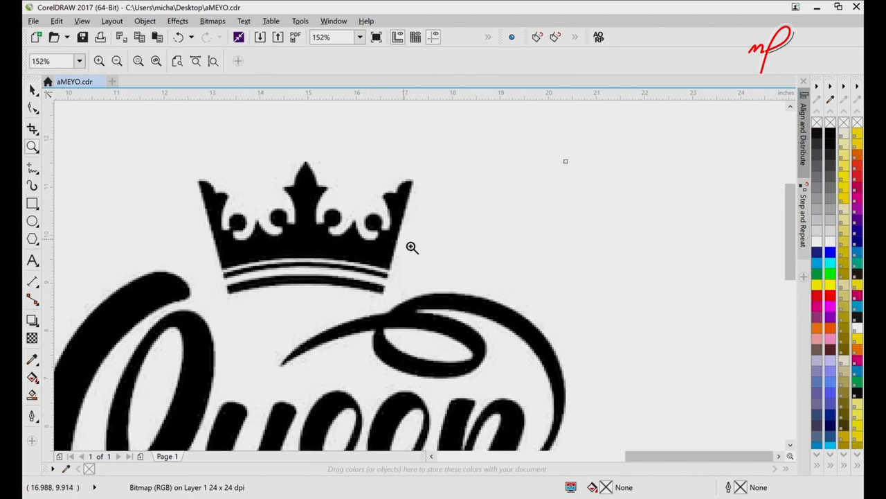
{"action": "left_click", "coordinate": [411, 246]}
{"action": "left_click", "coordinate": [442, 208]}
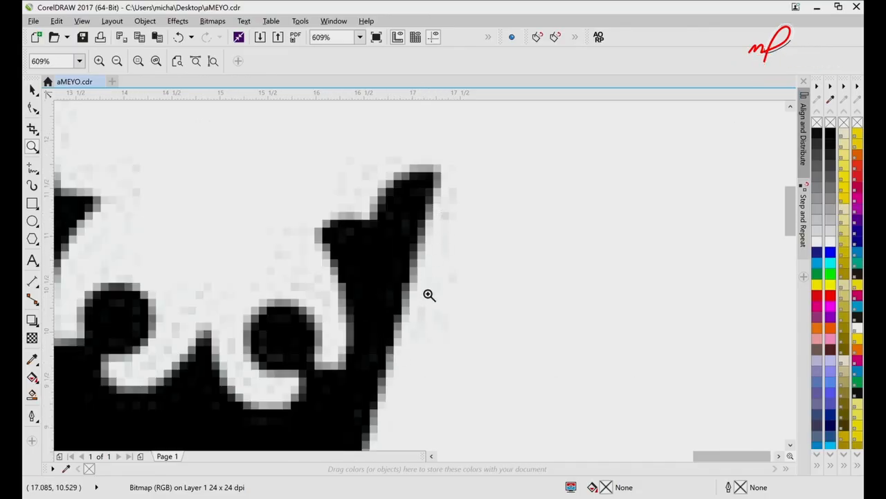
{"action": "right_click", "coordinate": [428, 295]}
{"action": "right_click", "coordinate": [428, 294]}
{"action": "left_click", "coordinate": [417, 352]}
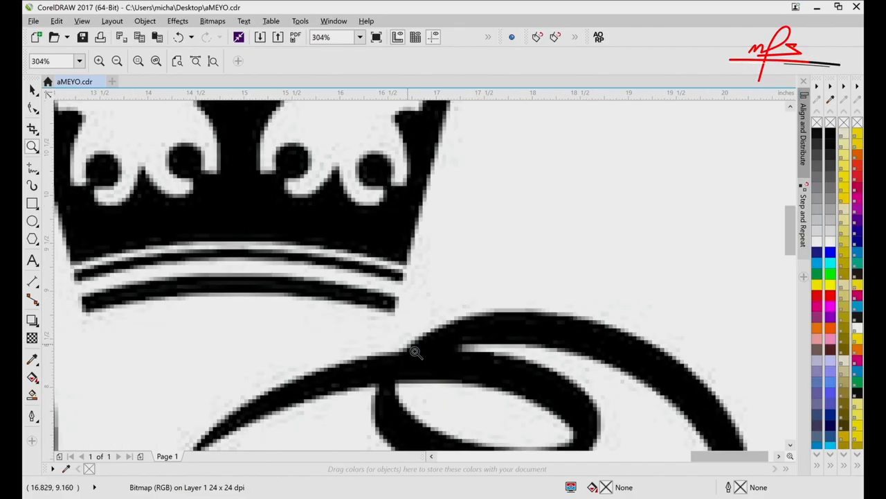
{"action": "left_click", "coordinate": [434, 264]}
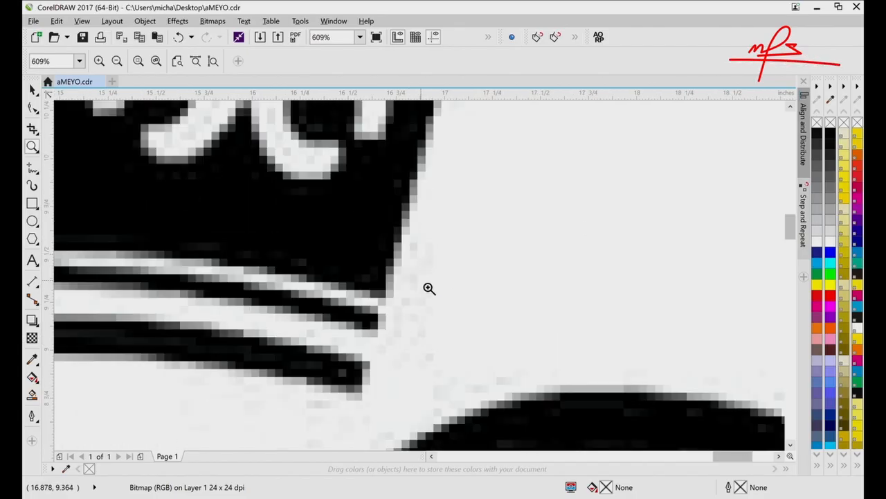
{"action": "right_click", "coordinate": [429, 288]}
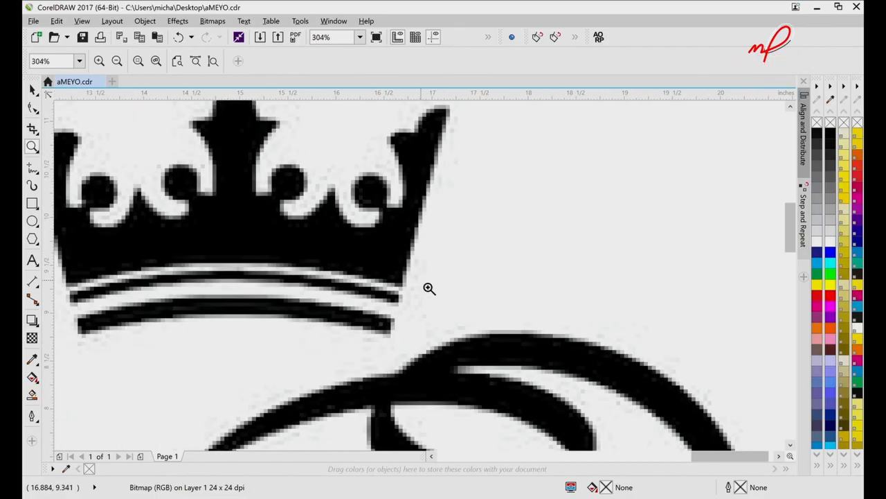
{"action": "right_click", "coordinate": [428, 288]}
{"action": "right_click", "coordinate": [428, 288]}
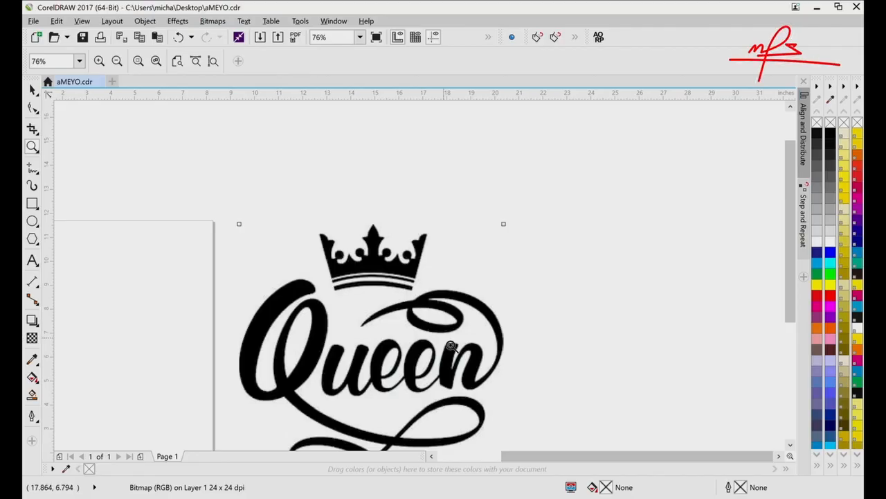
{"action": "key", "text": "h"}
{"action": "left_click_drag", "start_coordinate": [451, 345], "coordinate": [361, 280]}
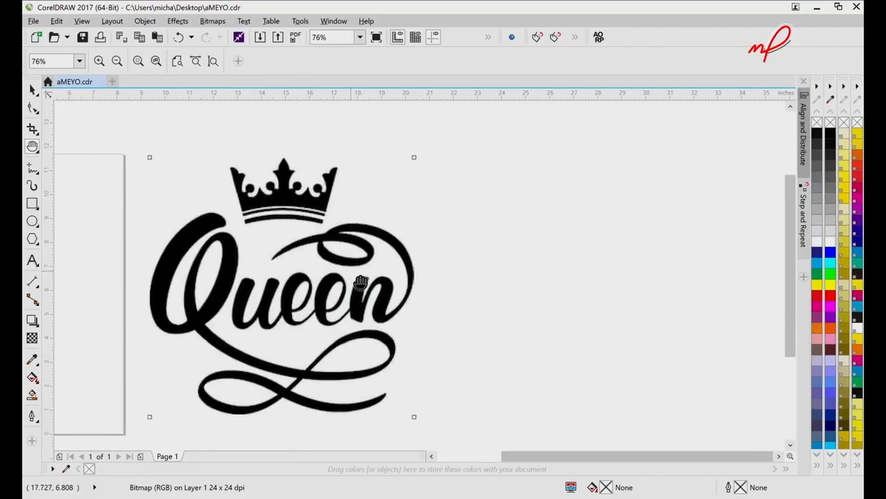
{"action": "key", "text": "space"}
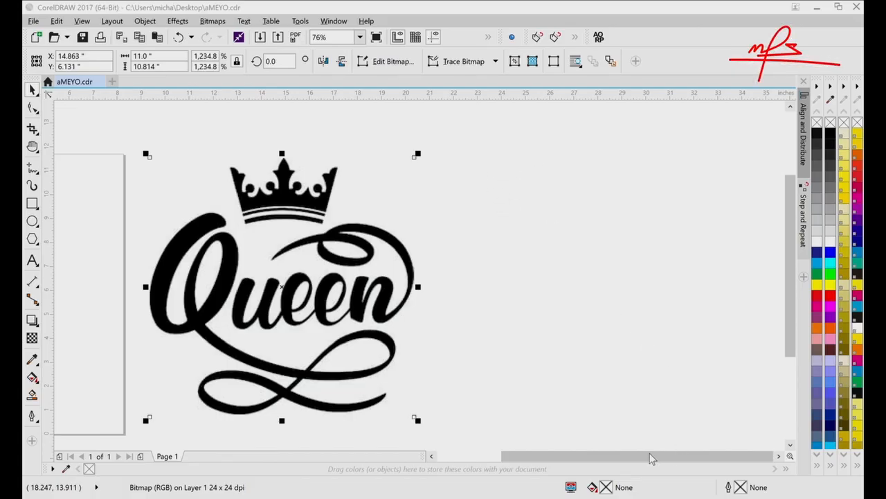
Step: Trace the Queen bitmap into vector curves and move the traced group beside the original, centred at about X 27.91 inches
{"action": "left_click", "coordinate": [572, 360]}
{"action": "left_click", "coordinate": [337, 314]}
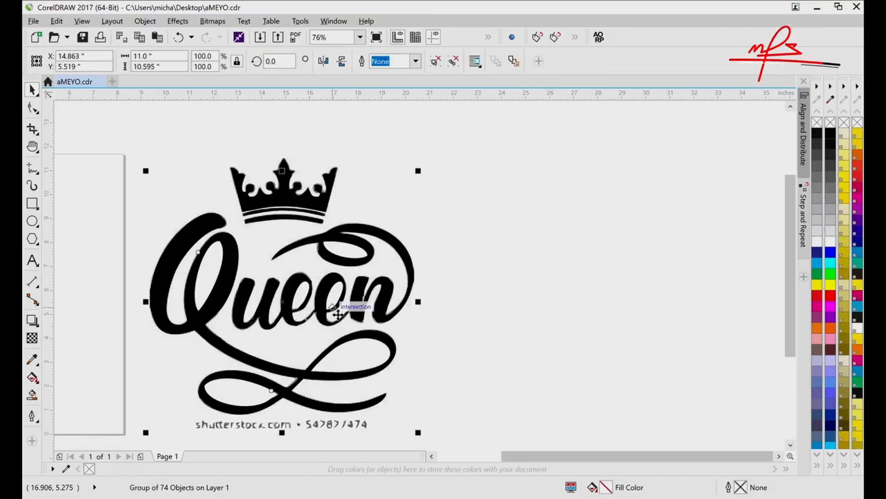
{"action": "mouse_move", "coordinate": [336, 314]}
{"action": "left_mouse_down"}
{"action": "mouse_move", "coordinate": [422, 323]}
{"action": "mouse_move", "coordinate": [697, 307]}
{"action": "mouse_move", "coordinate": [664, 313]}
{"action": "left_mouse_up"}
{"action": "left_click", "coordinate": [708, 165]}
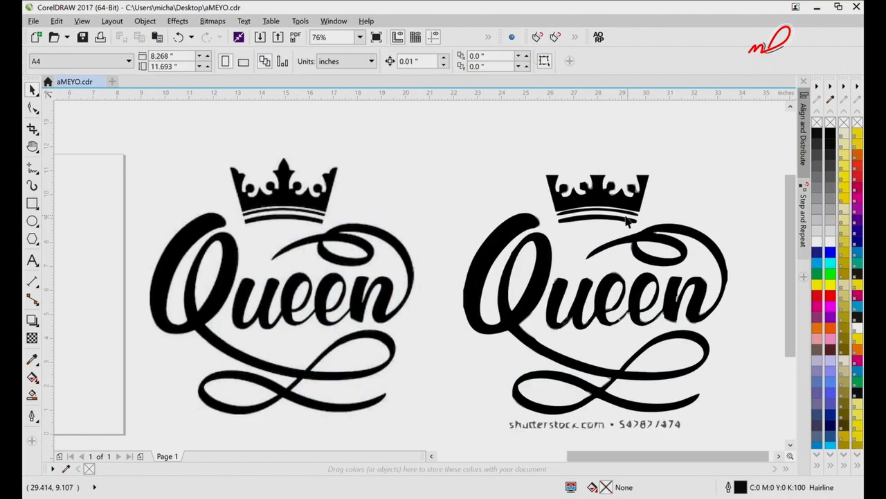
Step: Ungroup all objects in the traced Queen group
{"action": "left_click", "coordinate": [608, 205]}
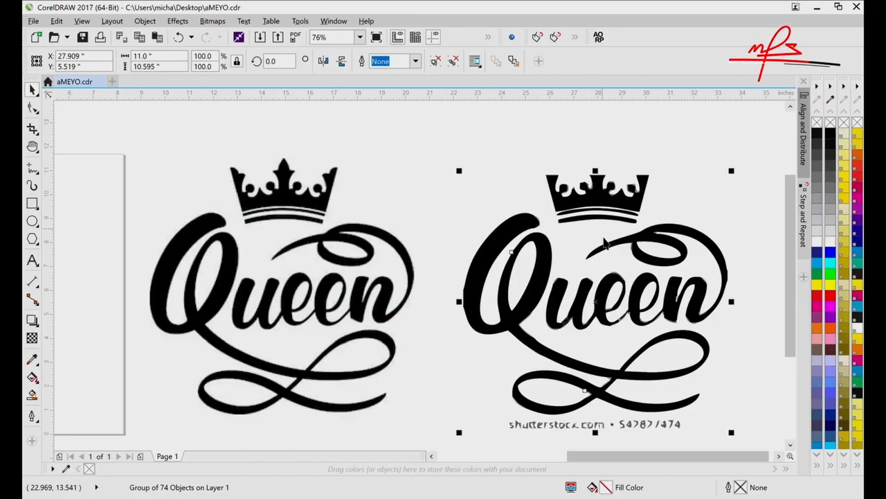
{"action": "left_click", "coordinate": [453, 61]}
{"action": "left_click", "coordinate": [495, 162]}
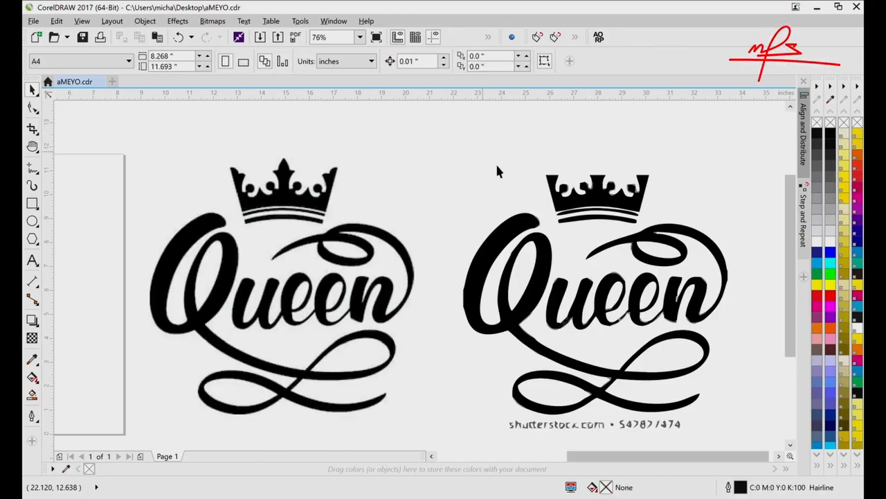
Step: Try moving the traced "ueen" lettering curve up toward the crown and the Q, and undo the move
{"action": "left_click", "coordinate": [540, 265]}
{"action": "left_click", "coordinate": [594, 294]}
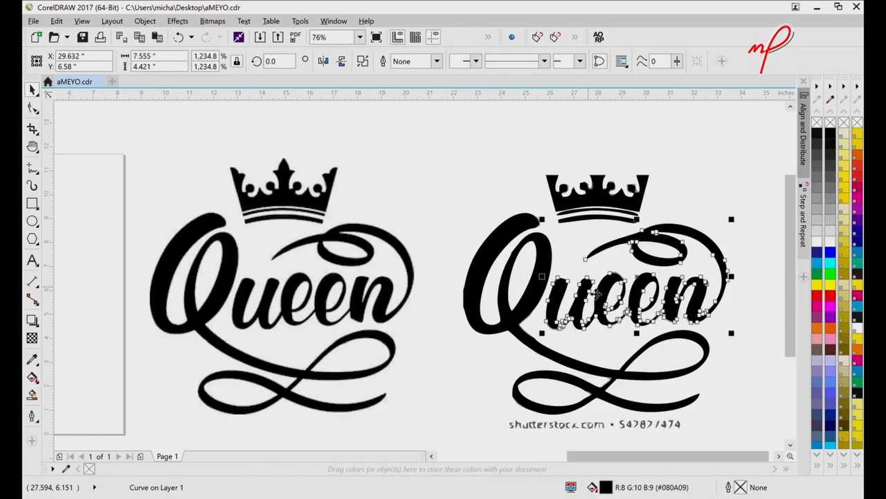
{"action": "left_click_drag", "start_coordinate": [592, 298], "coordinate": [566, 252]}
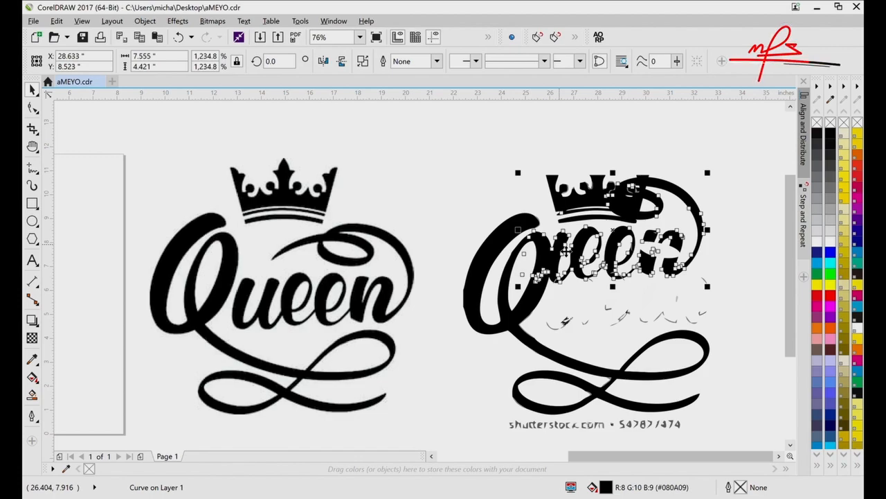
{"action": "key", "text": "ctrl+z"}
Step: Examine the traced curves up close around the crown, the upper swirl, the lettering and the lower flourish
{"action": "key", "text": "z"}
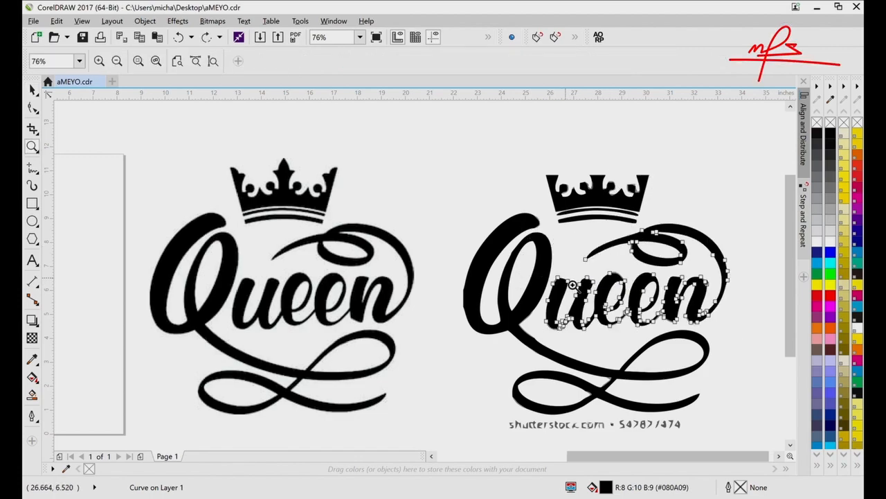
{"action": "left_click", "coordinate": [572, 284]}
{"action": "left_click", "coordinate": [482, 206]}
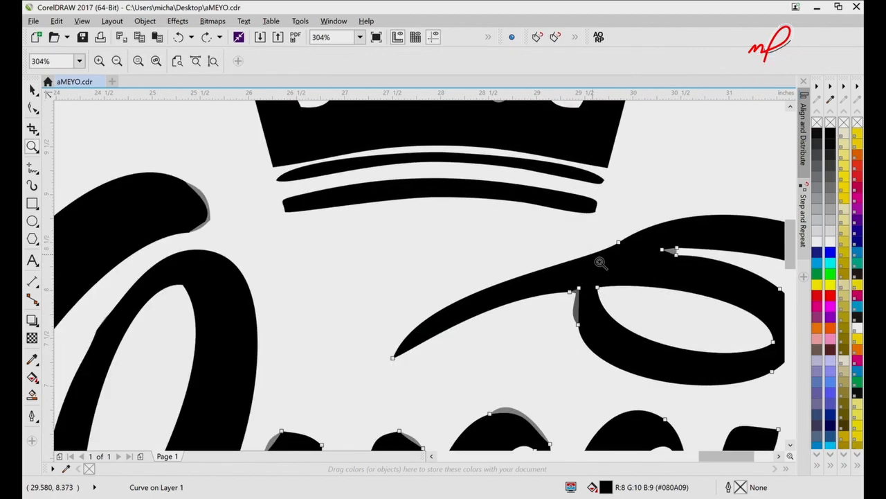
{"action": "right_click", "coordinate": [576, 229]}
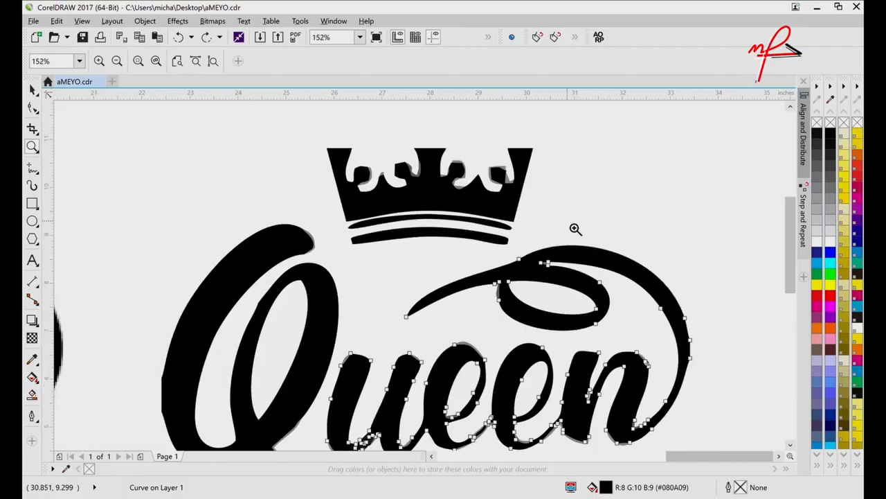
{"action": "left_click", "coordinate": [394, 228]}
{"action": "scroll", "coordinate": [434, 251], "scroll_direction": "up", "scroll_amount": 1}
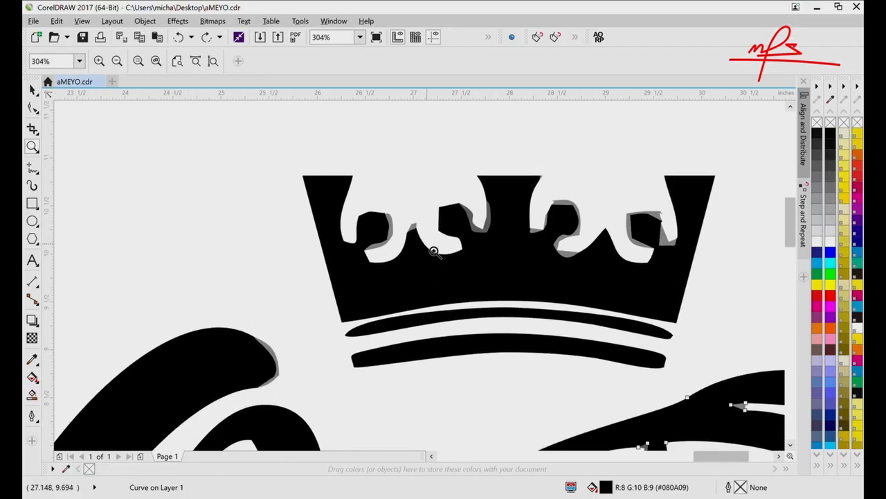
{"action": "right_click", "coordinate": [434, 252]}
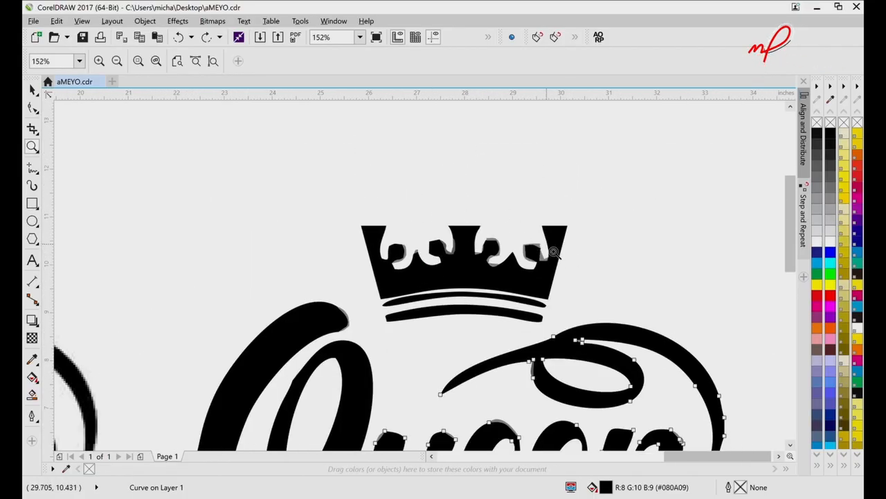
{"action": "scroll", "coordinate": [555, 284], "scroll_direction": "down", "scroll_amount": 7}
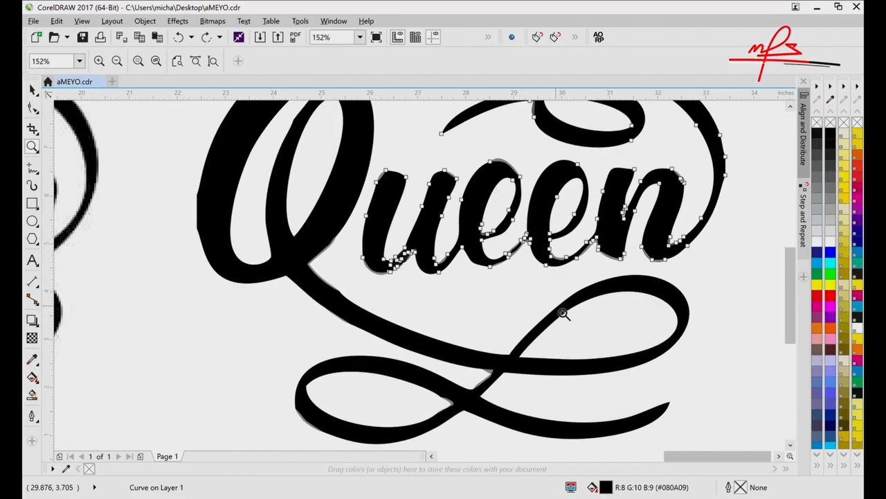
{"action": "left_click", "coordinate": [563, 314]}
{"action": "left_click", "coordinate": [413, 345]}
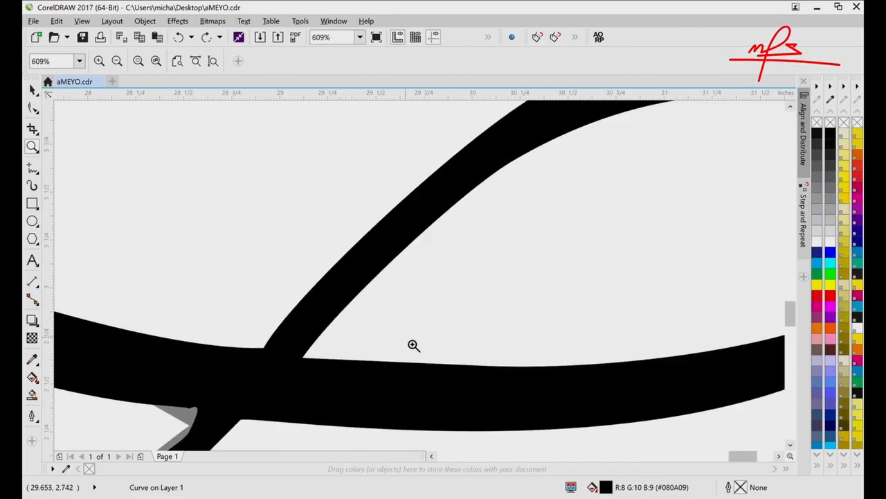
Step: Examine the traced "ueen" lettering up close, selecting the grey fragment between the two e's
{"action": "right_click", "coordinate": [438, 295]}
{"action": "right_click", "coordinate": [437, 294]}
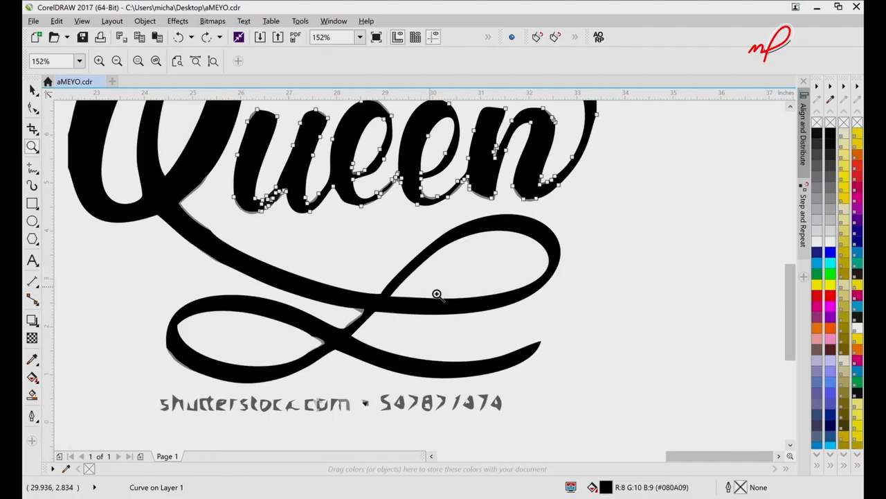
{"action": "left_click", "coordinate": [386, 188]}
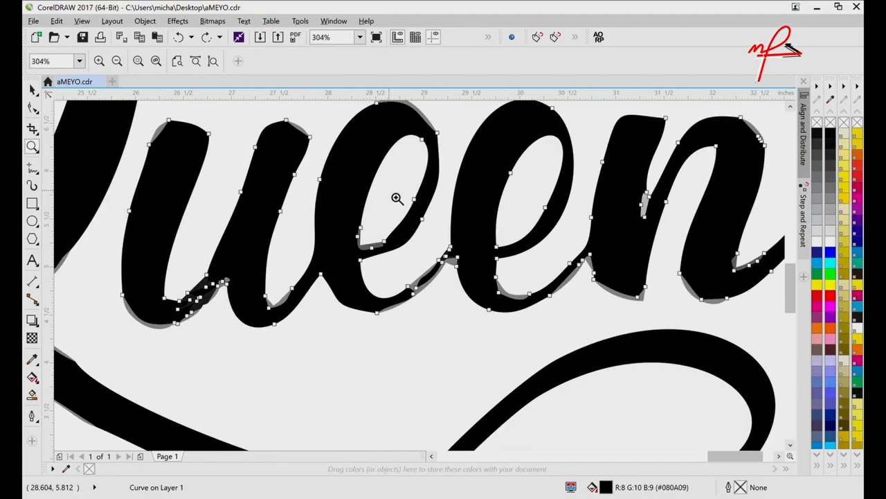
{"action": "key", "text": "space"}
{"action": "left_click", "coordinate": [436, 291]}
{"action": "left_click", "coordinate": [422, 295]}
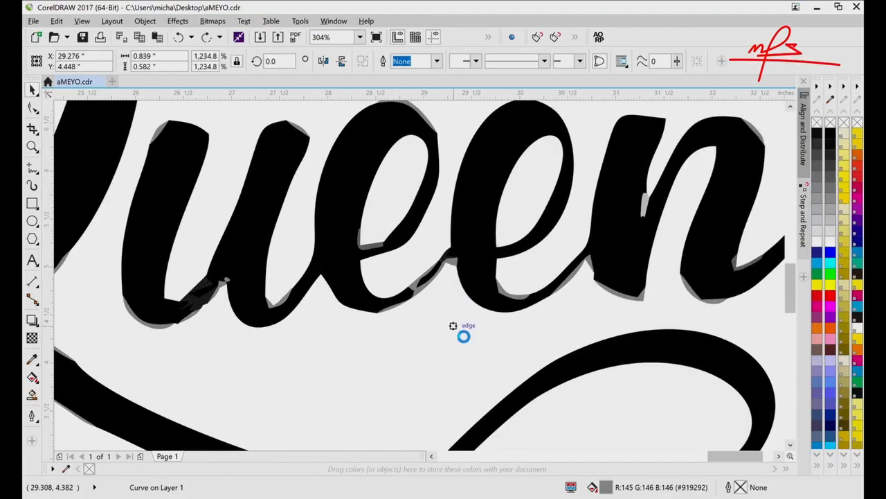
{"action": "key", "text": "z"}
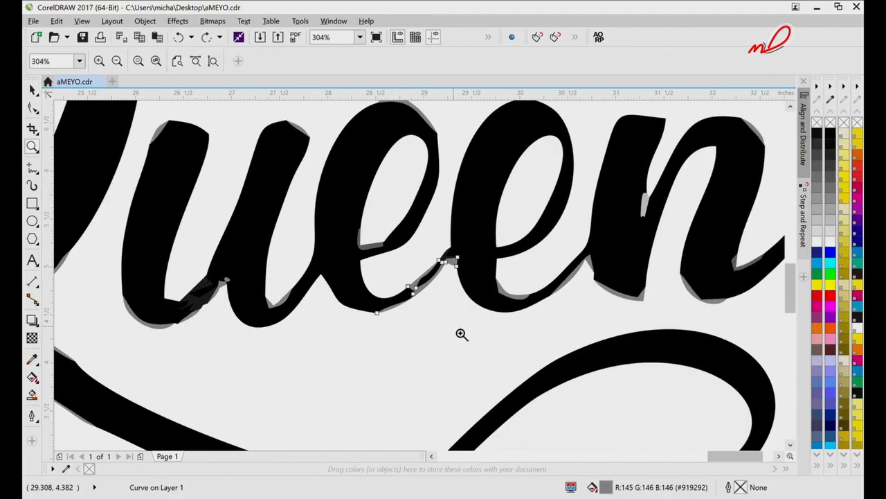
{"action": "right_click", "coordinate": [455, 329]}
{"action": "right_click", "coordinate": [455, 328]}
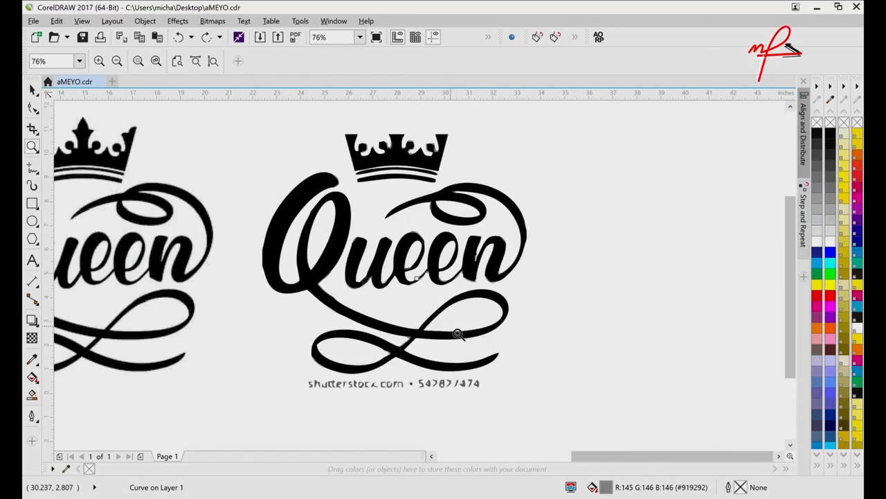
{"action": "left_click", "coordinate": [351, 272]}
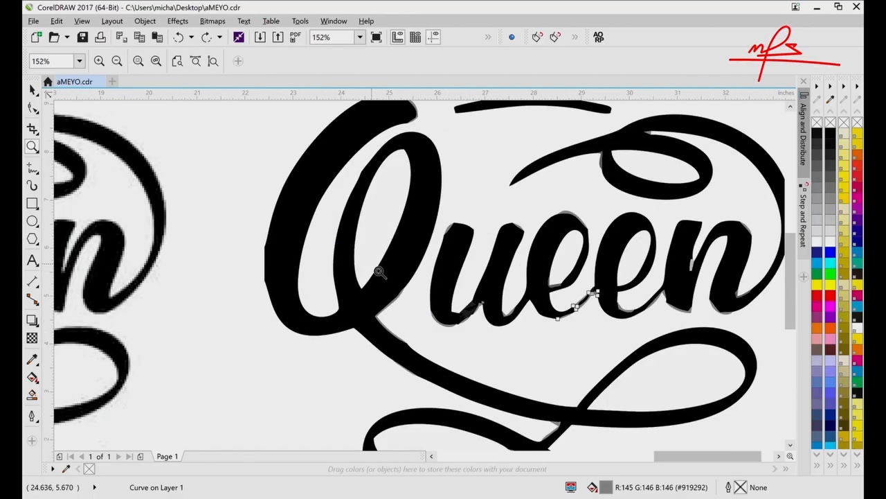
Step: Delete the two nodes on the outer left edge of the traced Q and extend the upper neighbouring node's handle downward to smooth the edge
{"action": "key", "text": "space"}
{"action": "left_click", "coordinate": [293, 269]}
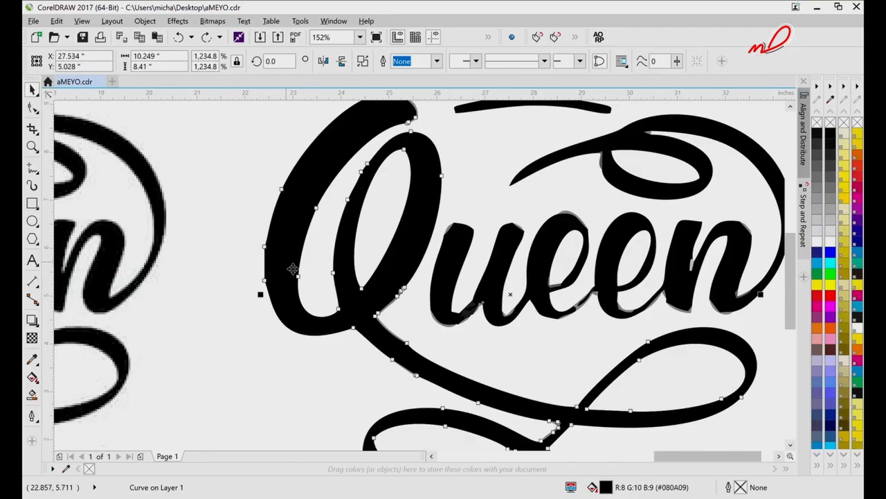
{"action": "key", "text": "F10"}
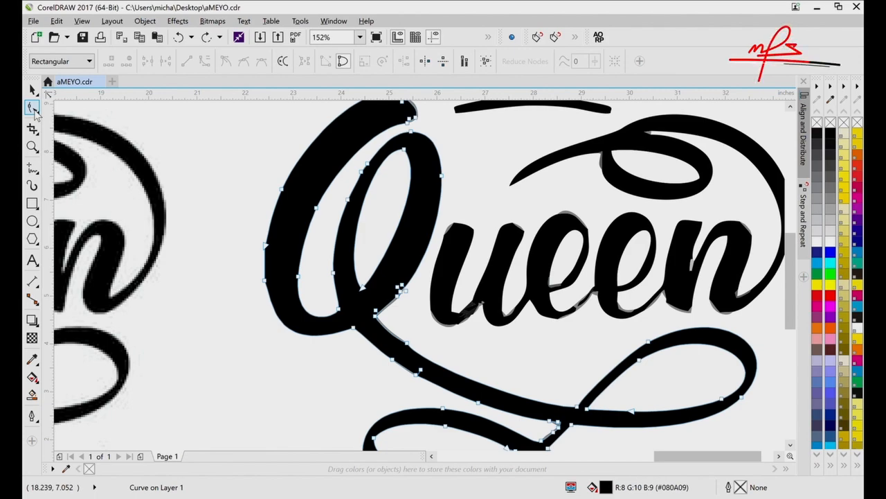
{"action": "left_click_drag", "start_coordinate": [258, 239], "coordinate": [279, 298]}
{"action": "key", "text": "Delete"}
{"action": "left_click", "coordinate": [281, 189]}
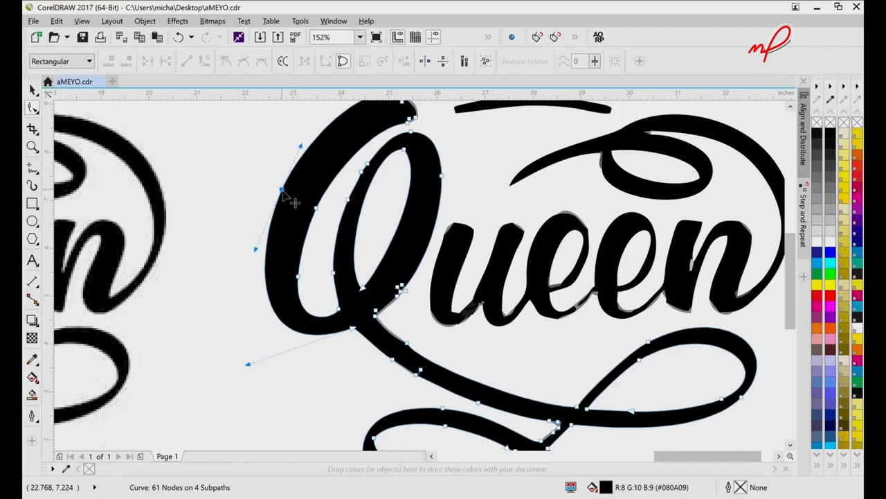
{"action": "left_click_drag", "start_coordinate": [255, 247], "coordinate": [251, 255]}
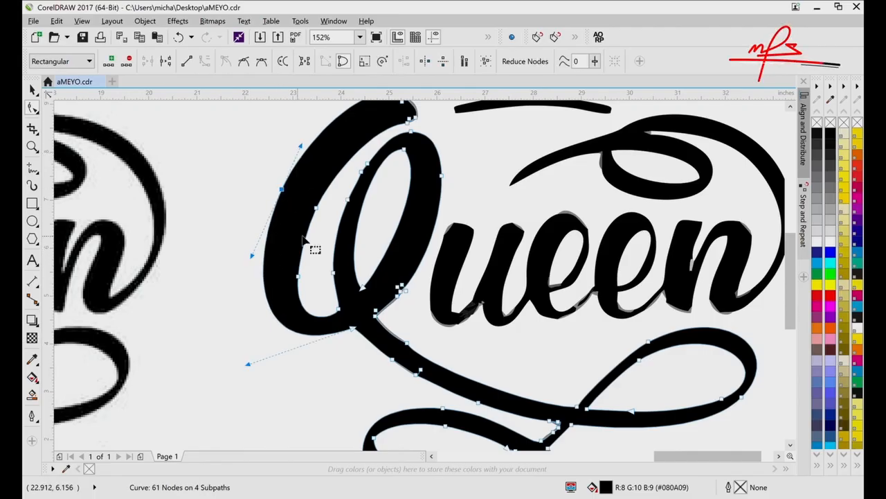
Step: Delete the extra nodes on the traced Q's thin inner stroke and where its bowl meets the tail
{"action": "left_click_drag", "start_coordinate": [348, 155], "coordinate": [387, 188]}
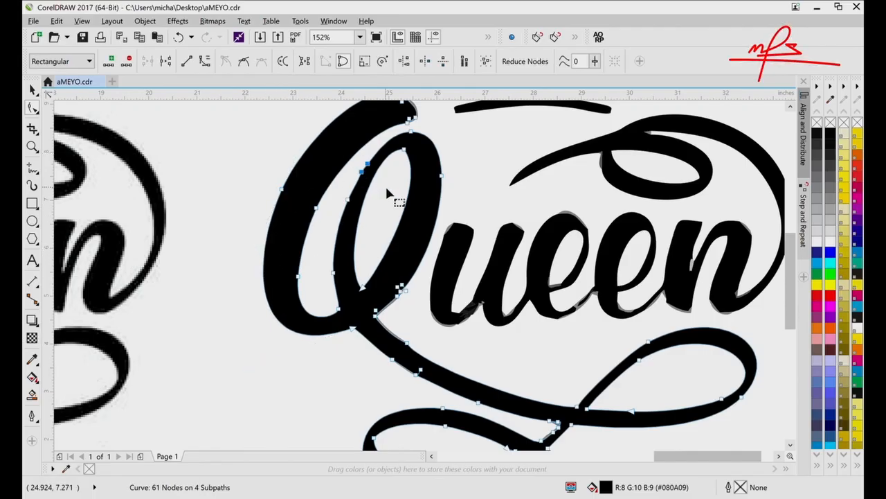
{"action": "key", "text": "Delete"}
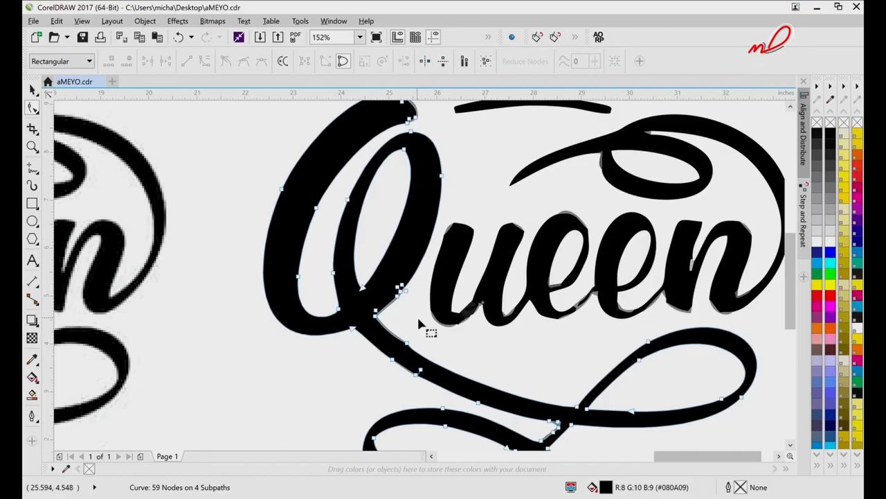
{"action": "left_click_drag", "start_coordinate": [418, 318], "coordinate": [386, 265]}
{"action": "key", "text": "Delete"}
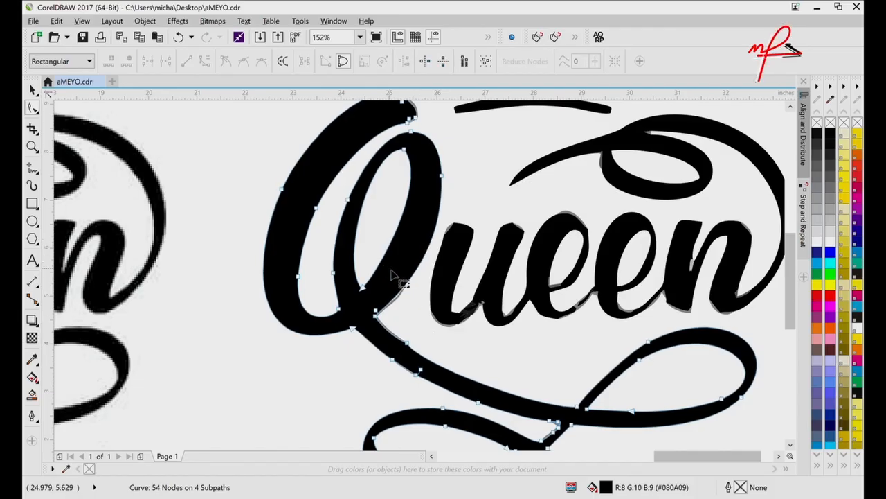
Step: Delete all the traced curves beside the original Queen bitmap, including the watermark text
{"action": "key", "text": "z"}
{"action": "right_click", "coordinate": [417, 316]}
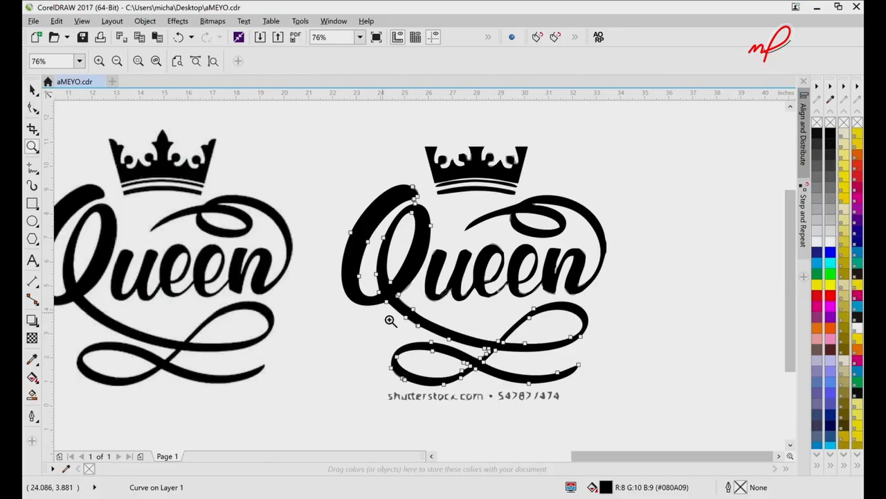
{"action": "key", "text": "F3"}
{"action": "key", "text": "space"}
{"action": "left_click_drag", "start_coordinate": [371, 195], "coordinate": [560, 376]}
{"action": "key", "text": "Delete"}
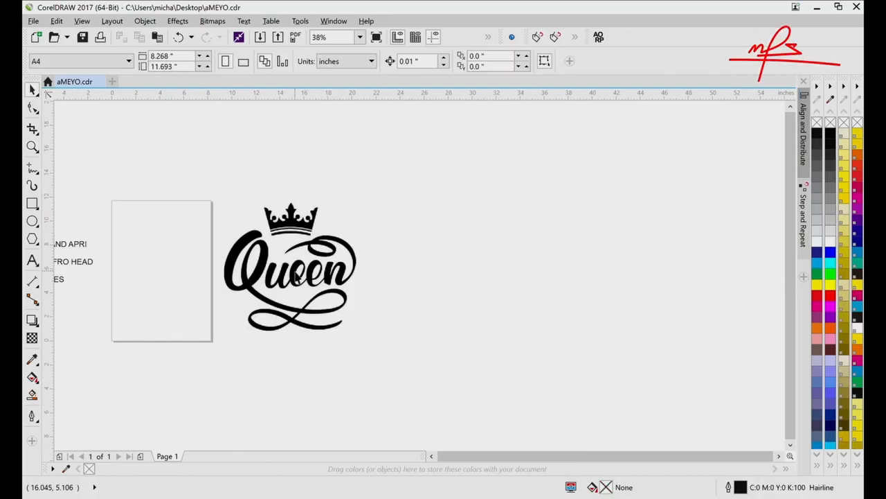
Step: Move the original Queen bitmap slightly down and left to X 14.781, Y 5.844 inches, and deselect it
{"action": "key", "text": "z"}
{"action": "left_click", "coordinate": [304, 288]}
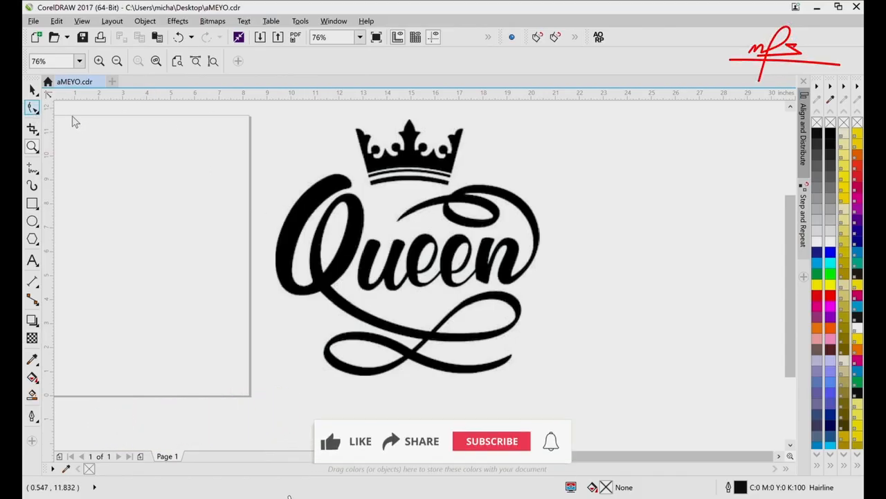
{"action": "left_click", "coordinate": [33, 108]}
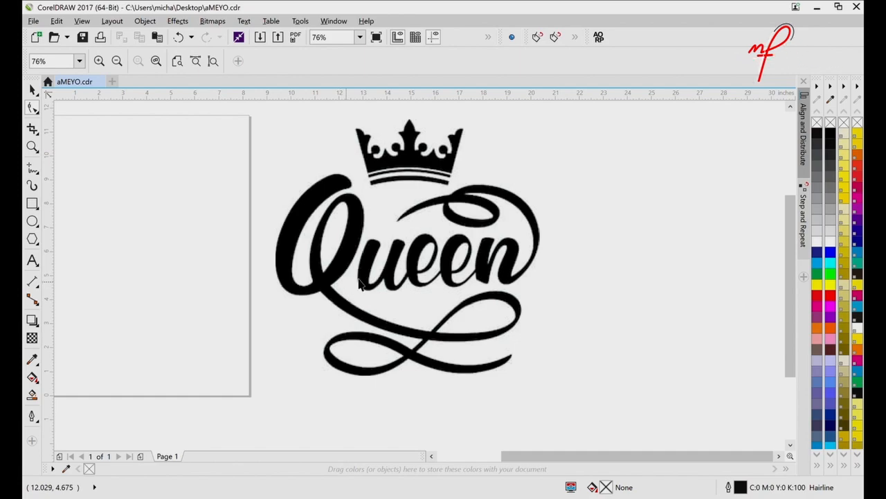
{"action": "key", "text": "space"}
{"action": "left_click", "coordinate": [383, 275]}
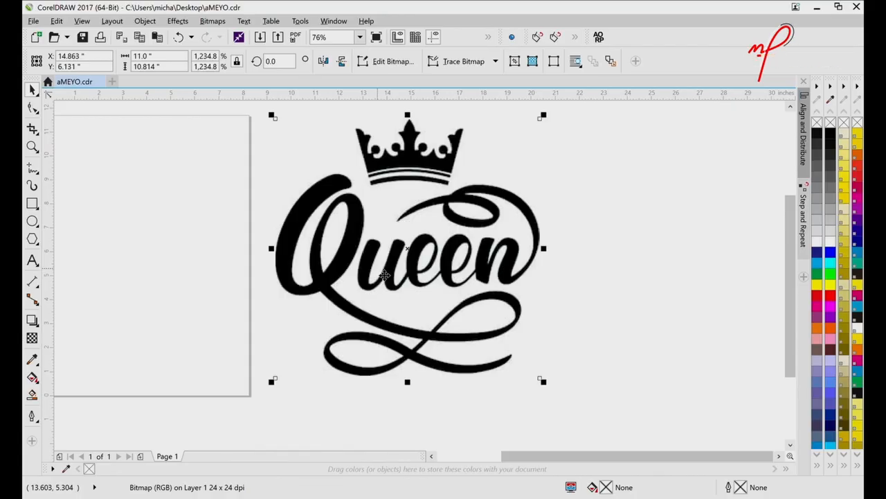
{"action": "left_click", "coordinate": [618, 303]}
{"action": "left_click", "coordinate": [442, 271]}
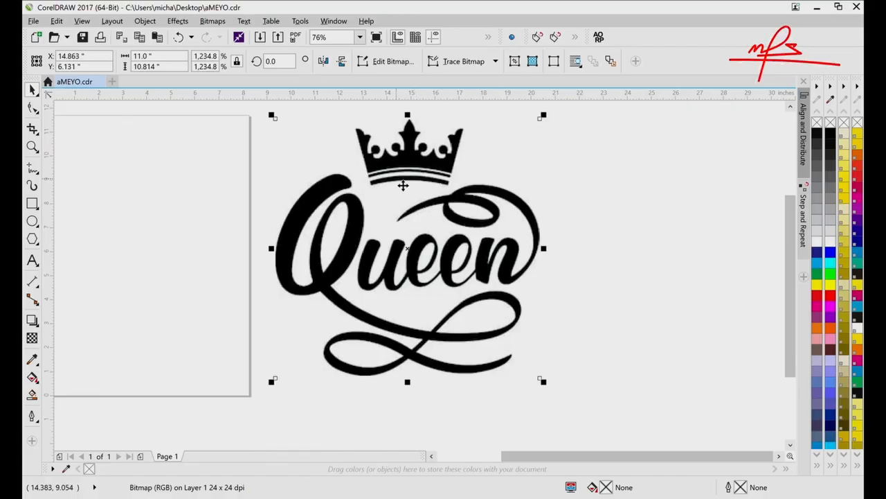
{"action": "left_click_drag", "start_coordinate": [404, 185], "coordinate": [401, 192]}
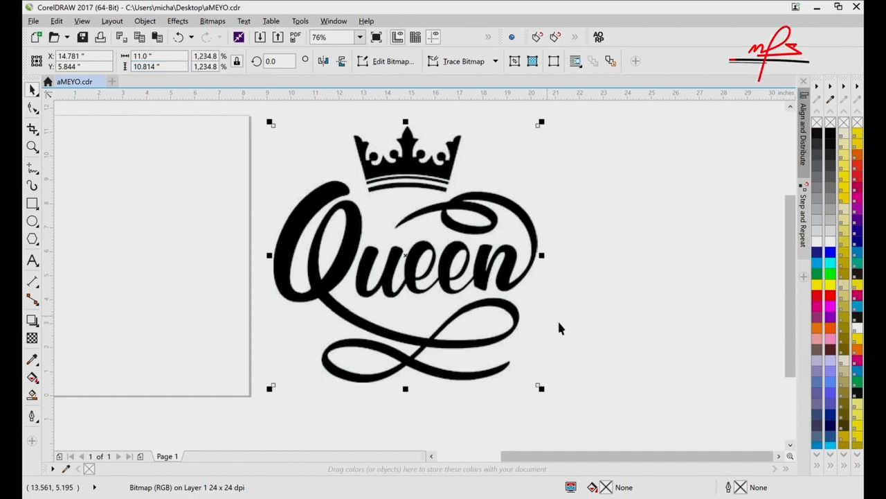
{"action": "left_click", "coordinate": [608, 360]}
{"action": "left_click", "coordinate": [396, 278]}
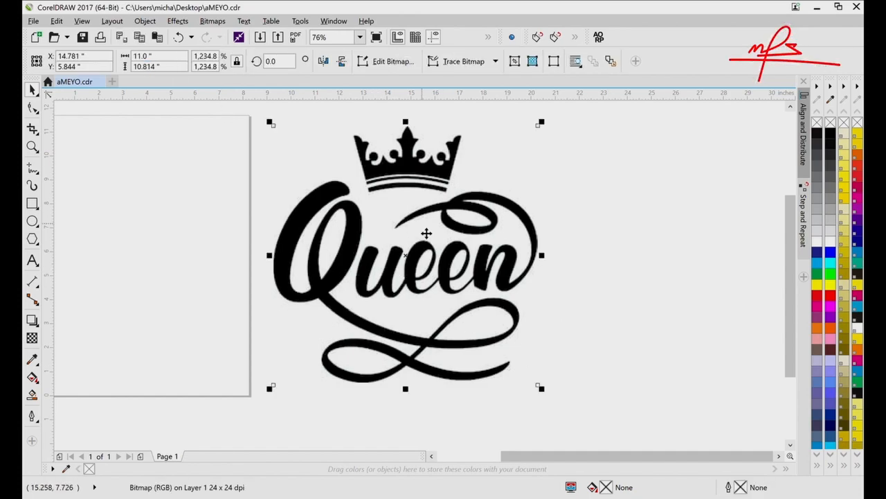
{"action": "left_click", "coordinate": [442, 351]}
{"action": "left_click", "coordinate": [565, 353]}
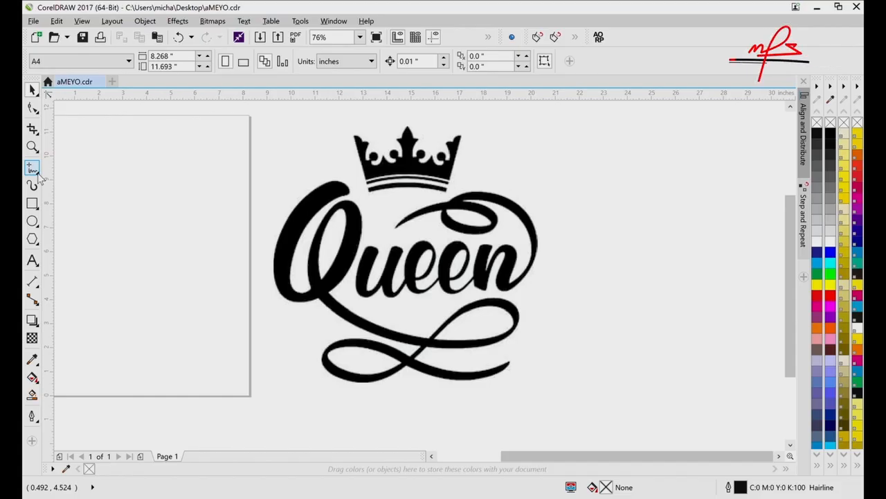
Step: Try a single straight Bezier line about 1.2 inches long in the blank area above the Q's upper tip, and undo it
{"action": "left_click", "coordinate": [102, 207]}
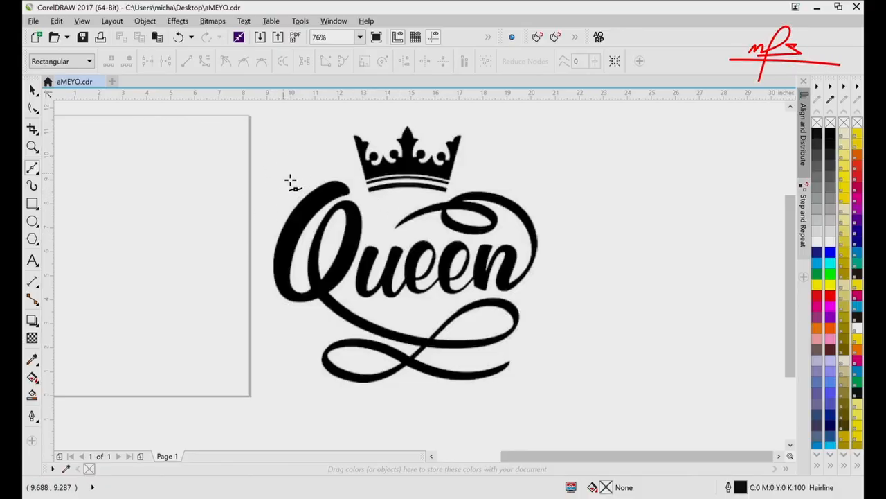
{"action": "key", "text": "space"}
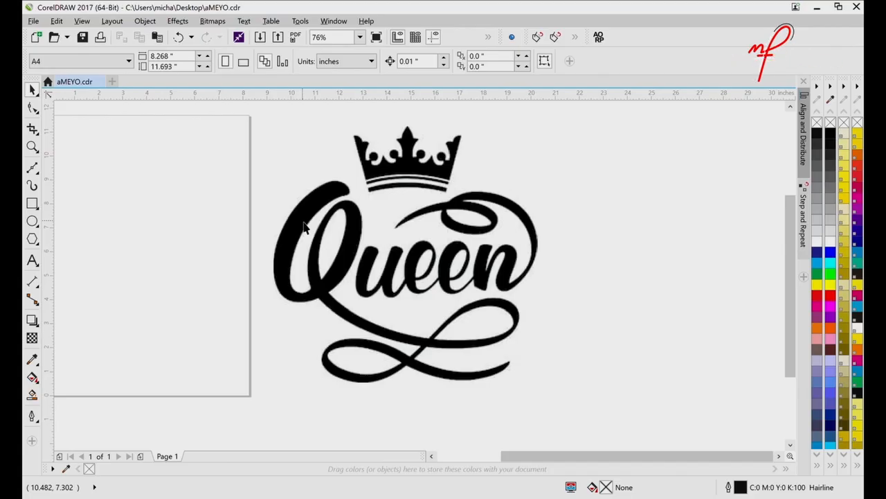
{"action": "key", "text": "space"}
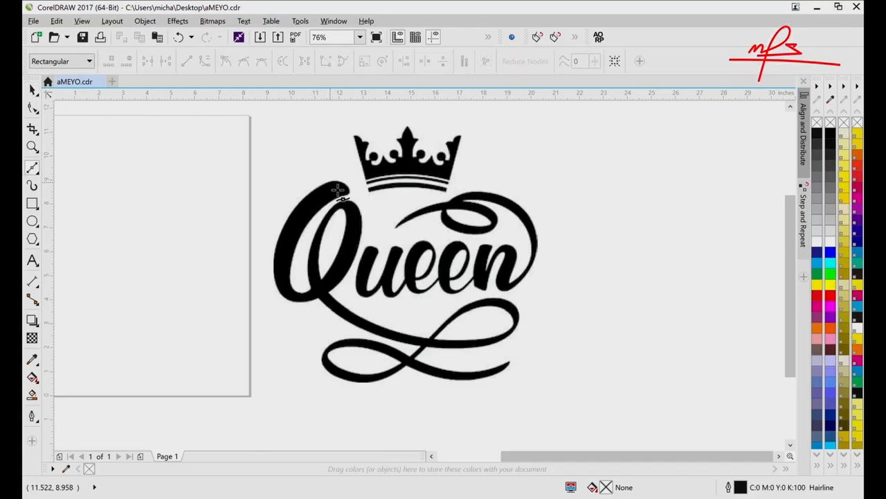
{"action": "key", "text": "z"}
{"action": "left_click", "coordinate": [374, 224]}
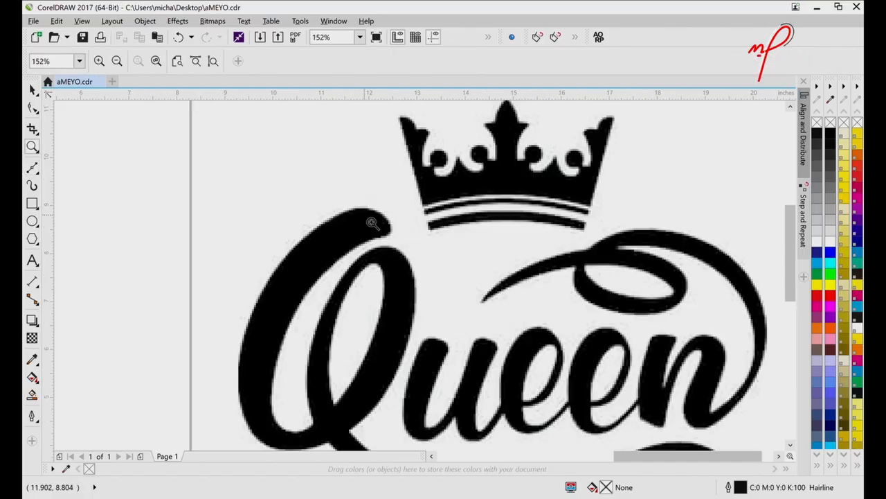
{"action": "left_click", "coordinate": [421, 251]}
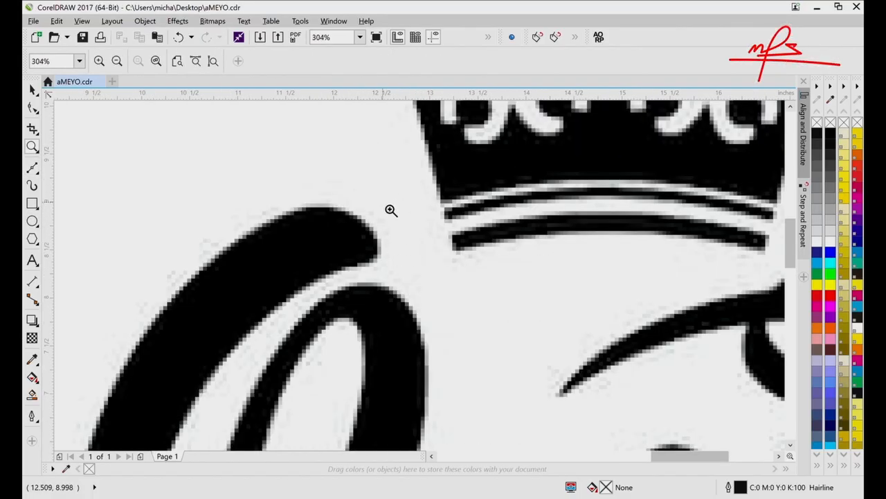
{"action": "left_click", "coordinate": [32, 168]}
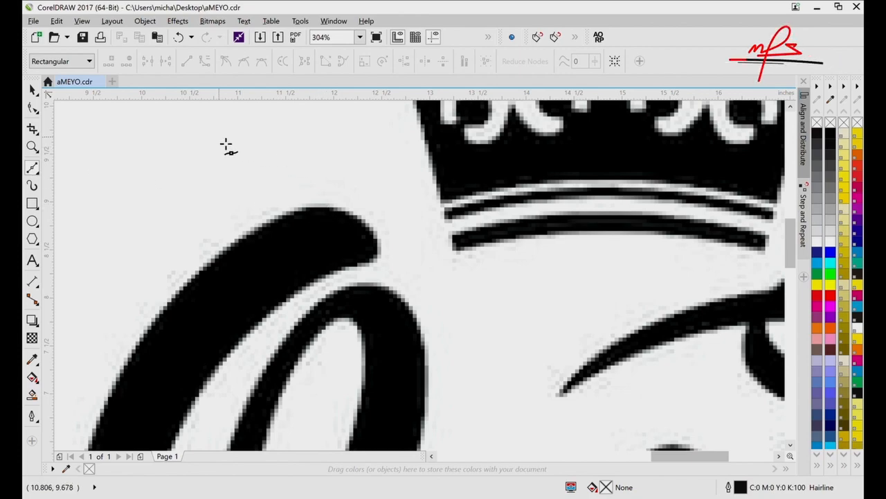
{"action": "left_click", "coordinate": [189, 136]}
{"action": "left_click", "coordinate": [299, 120]}
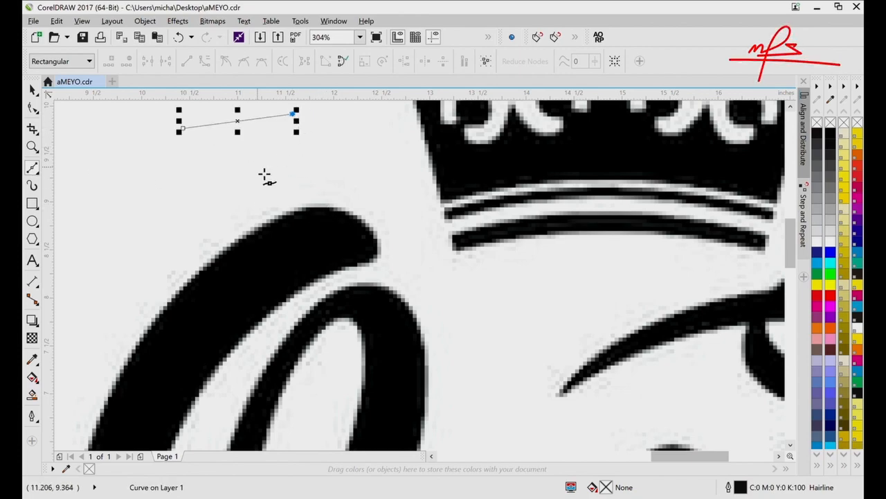
{"action": "key", "text": "ctrl+z"}
Step: Draw an open three-node Bezier path above the Q, with straight segments about 0.9 and 0.8 inches long, and inspect it up close
{"action": "left_click", "coordinate": [169, 148]}
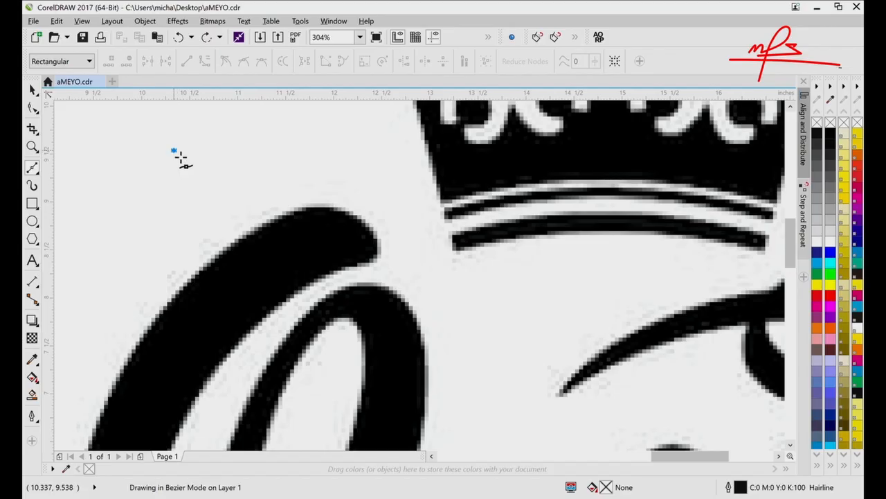
{"action": "left_click", "coordinate": [263, 143]}
{"action": "left_click", "coordinate": [212, 207]}
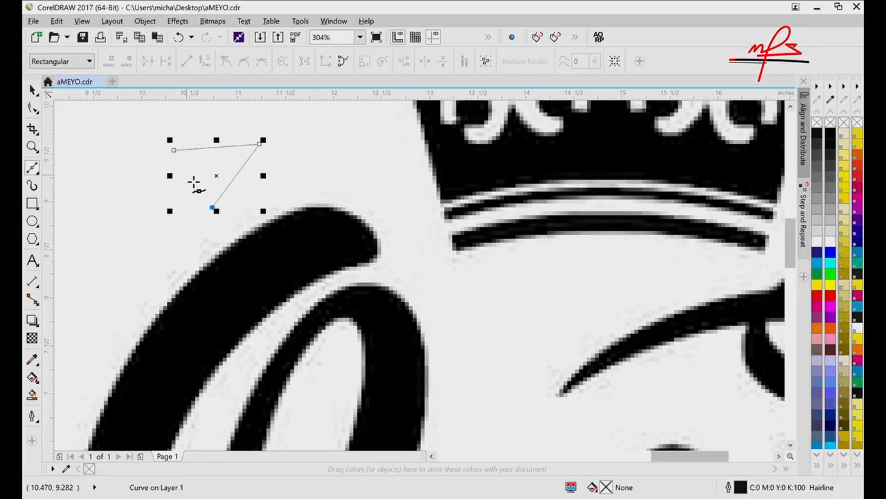
{"action": "key", "text": "z"}
{"action": "left_click", "coordinate": [194, 176]}
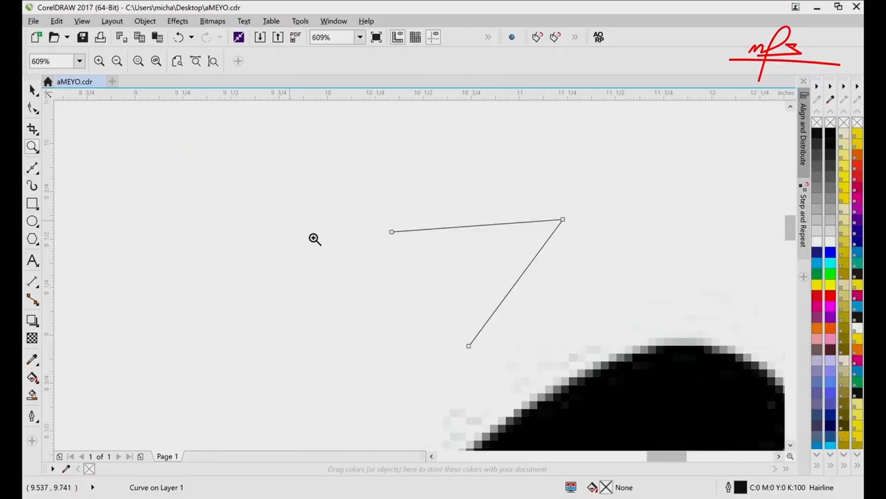
{"action": "left_click", "coordinate": [460, 292]}
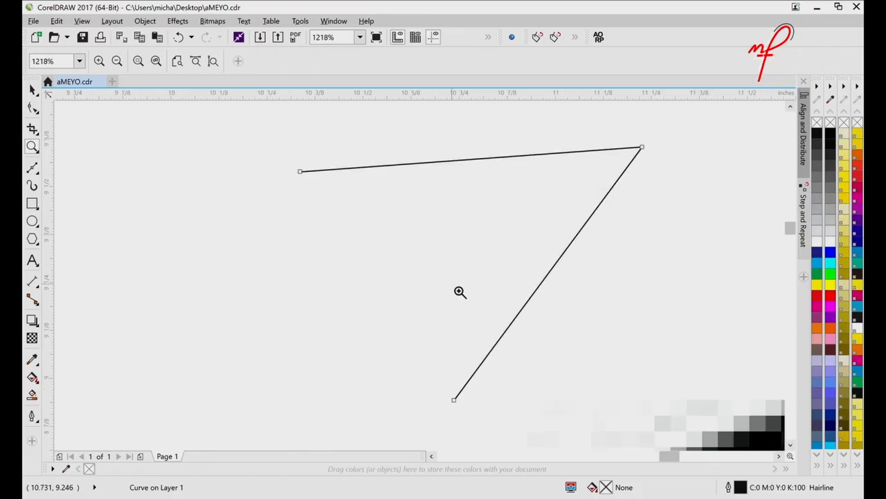
Step: Delete the two-segment practice path above the Q and reactivate the Bezier tool
{"action": "key", "text": "F3"}
{"action": "key", "text": "space"}
{"action": "key", "text": "Delete"}
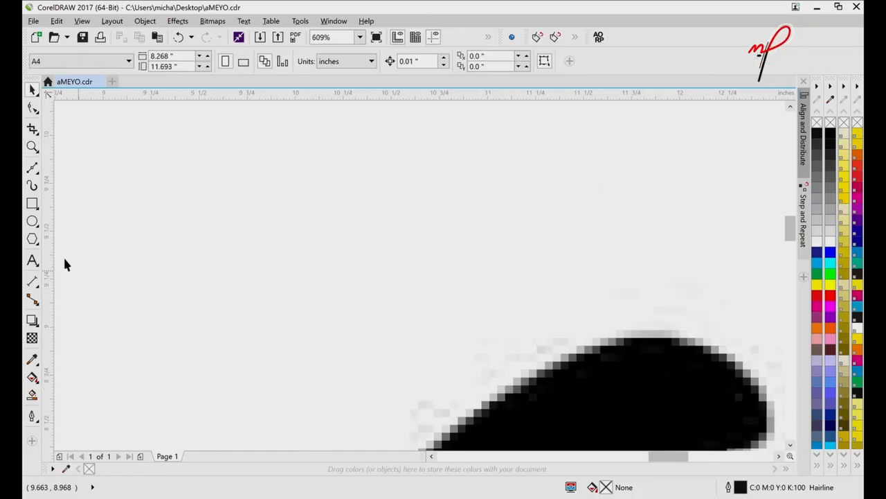
{"action": "left_click", "coordinate": [33, 169]}
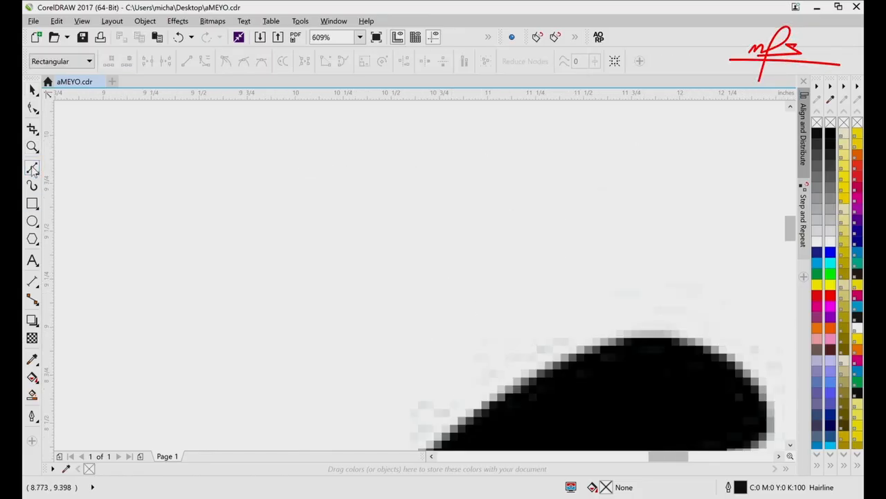
Step: Draw a closed three-node Bezier triangle about 0.86 by 0.75 inches in the blank area above the Q's upper tip
{"action": "left_click", "coordinate": [265, 208]}
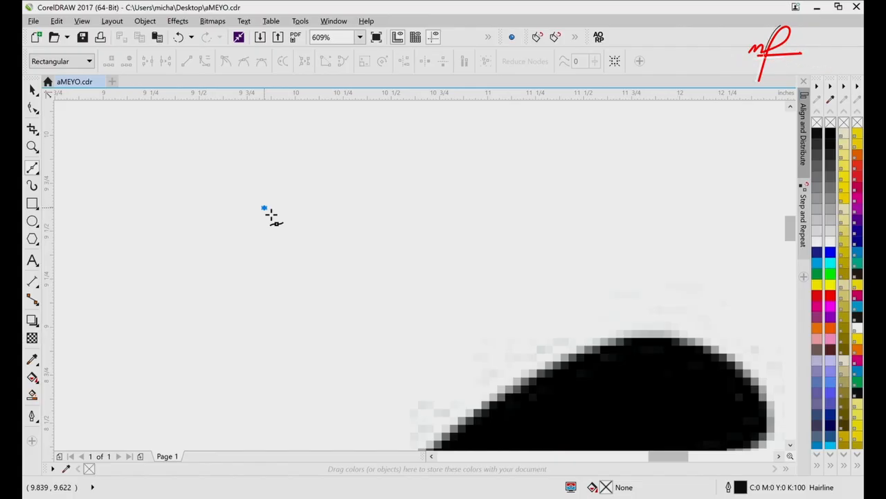
{"action": "left_click", "coordinate": [431, 201]}
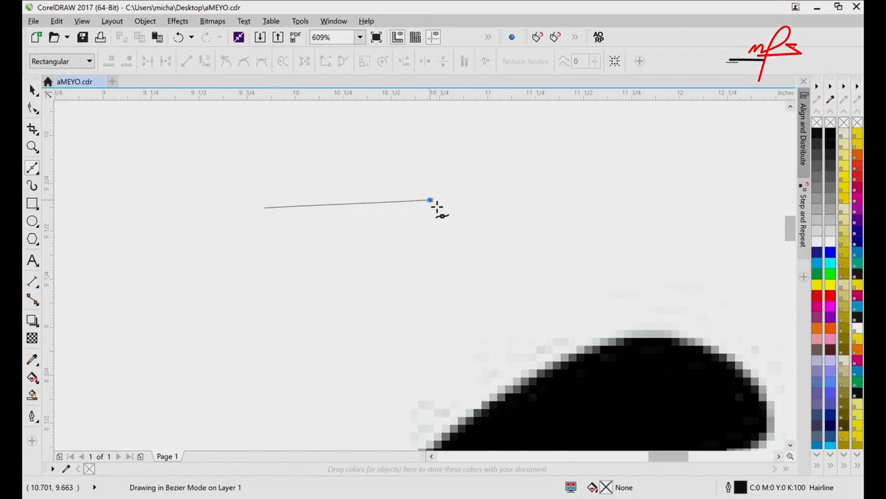
{"action": "left_click", "coordinate": [354, 344]}
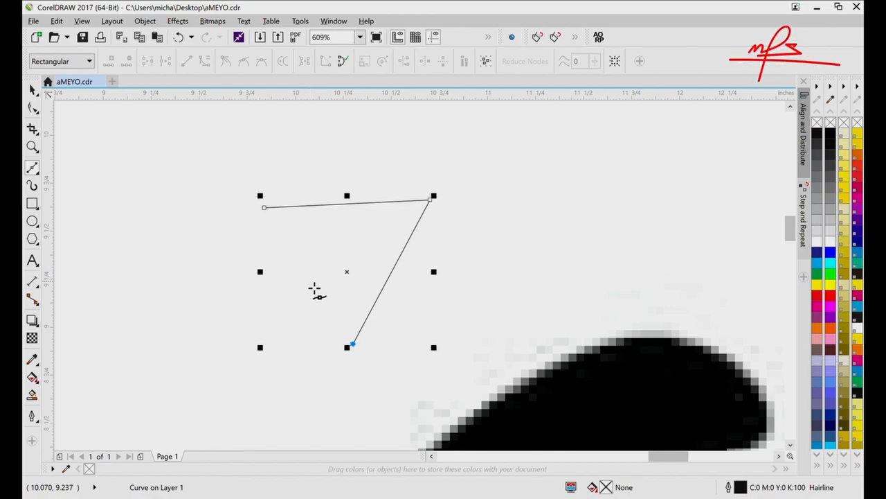
{"action": "left_click", "coordinate": [271, 217]}
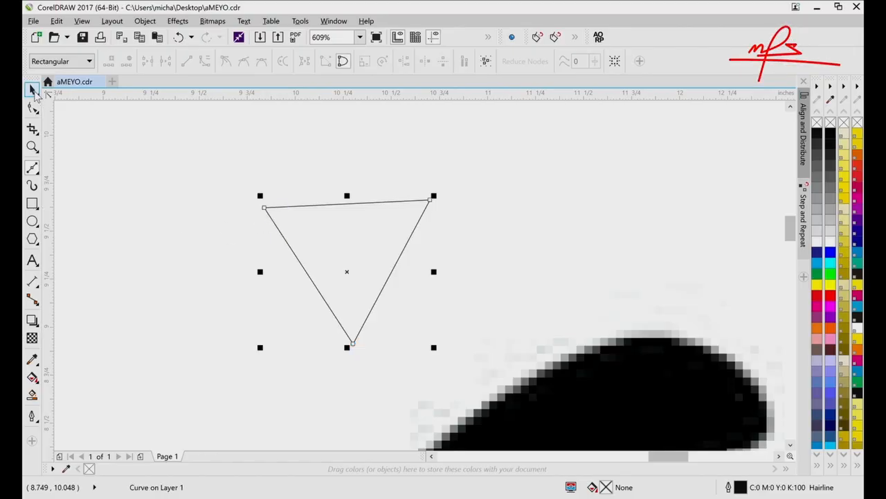
Step: Move the triangle slightly up and left to X 10.109, Y 9.376 inches
{"action": "left_click", "coordinate": [32, 89]}
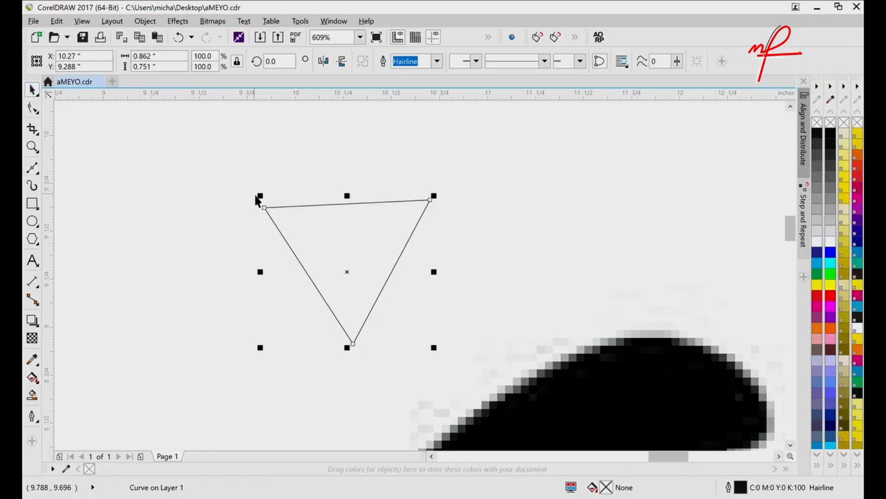
{"action": "left_click", "coordinate": [352, 253]}
{"action": "left_click_drag", "start_coordinate": [352, 249], "coordinate": [321, 231]}
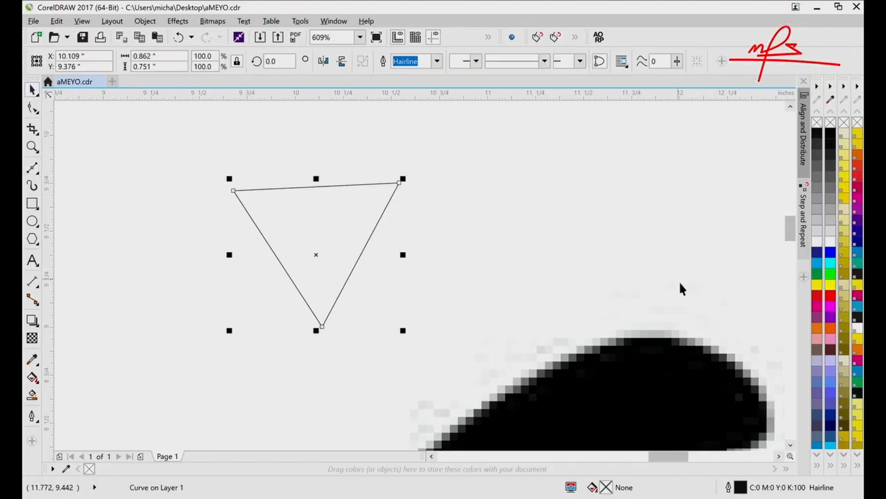
Step: Try a red fill and a green outline on the triangle, and undo both
{"action": "left_click", "coordinate": [832, 295]}
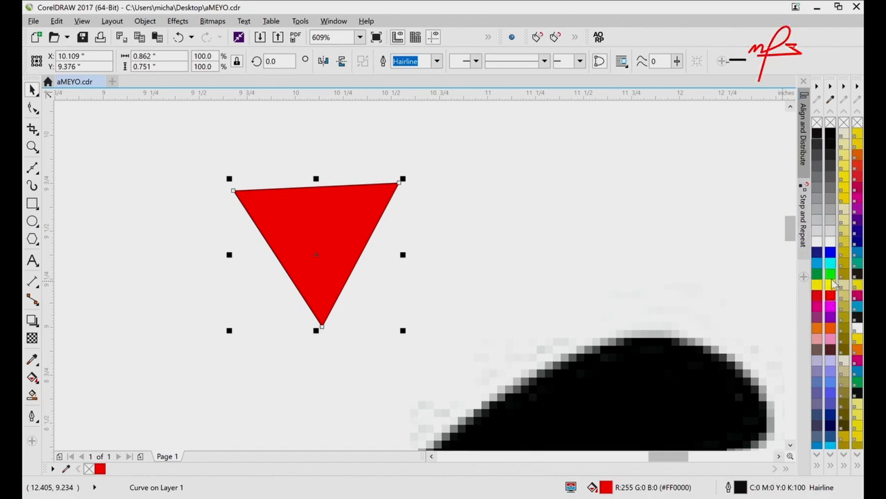
{"action": "right_click", "coordinate": [831, 275]}
{"action": "key", "text": "ctrl+z"}
{"action": "key", "text": "ctrl+z"}
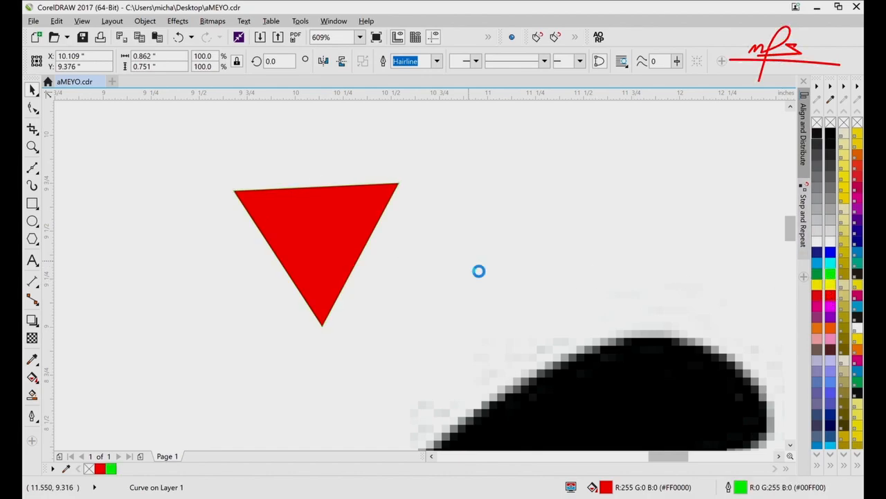
Step: Move the triangle slightly down and right to X 10.183, Y 9.297 inches, and examine its upper corner nodes up close
{"action": "left_click_drag", "start_coordinate": [321, 257], "coordinate": [337, 276]}
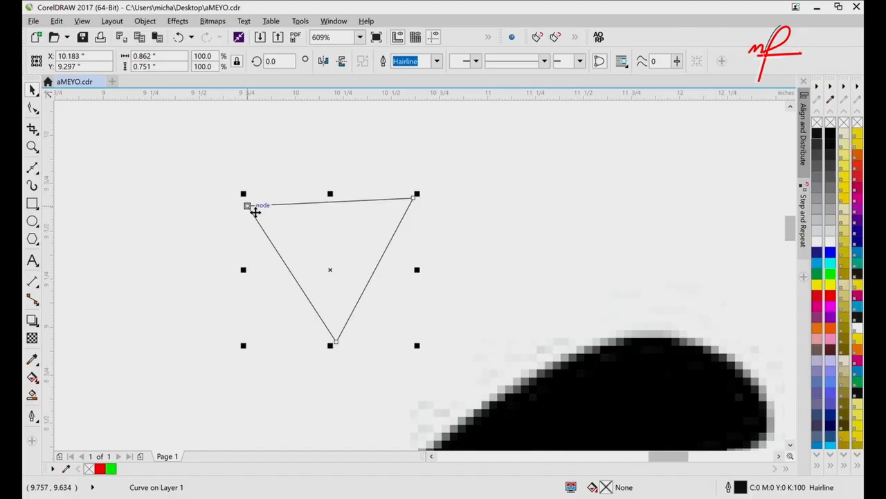
{"action": "left_click_drag", "start_coordinate": [255, 213], "coordinate": [404, 253]}
{"action": "scroll", "coordinate": [404, 311], "scroll_direction": "down", "scroll_amount": 2}
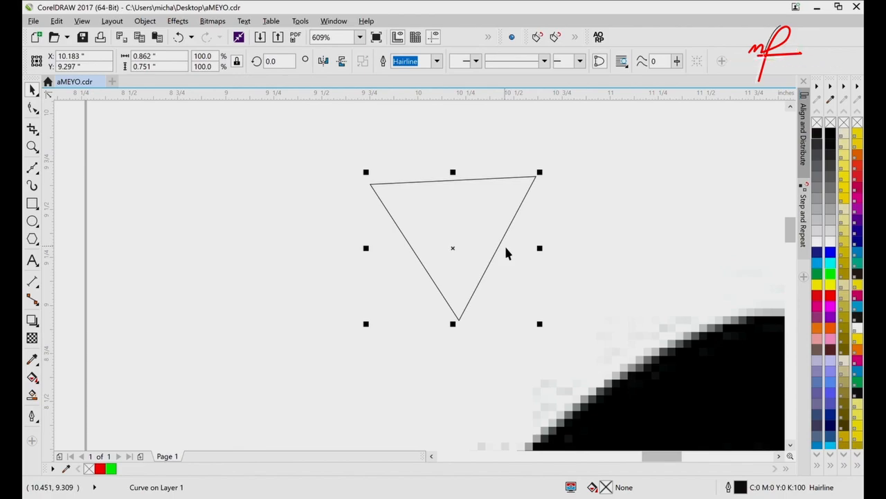
{"action": "key", "text": "z"}
{"action": "left_click", "coordinate": [518, 220]}
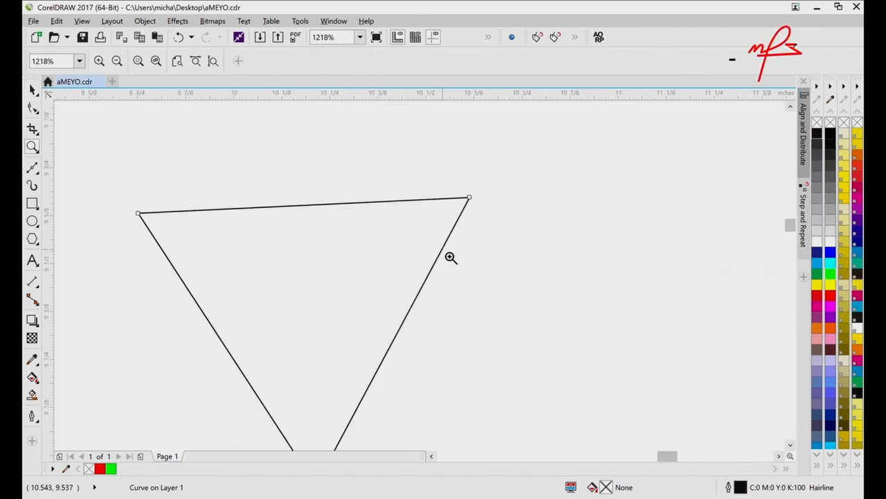
{"action": "scroll", "coordinate": [451, 257], "scroll_direction": "left", "scroll_amount": 4}
{"action": "left_click", "coordinate": [295, 247]}
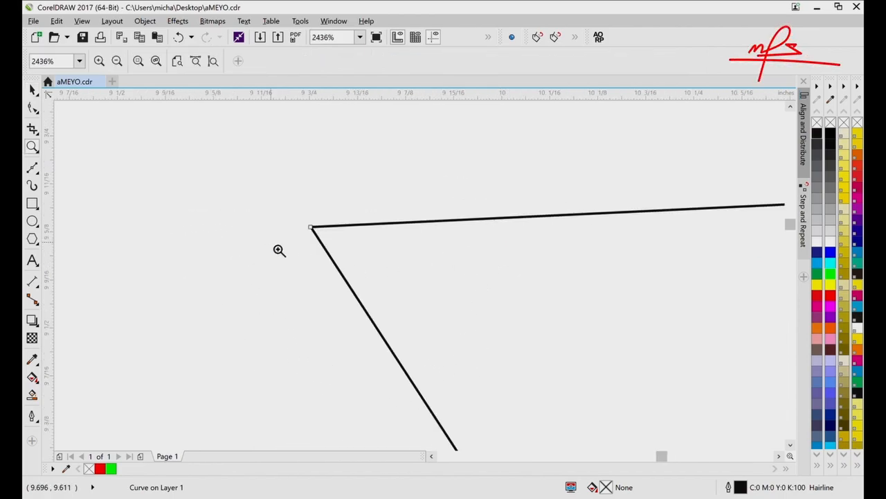
{"action": "left_click", "coordinate": [327, 238]}
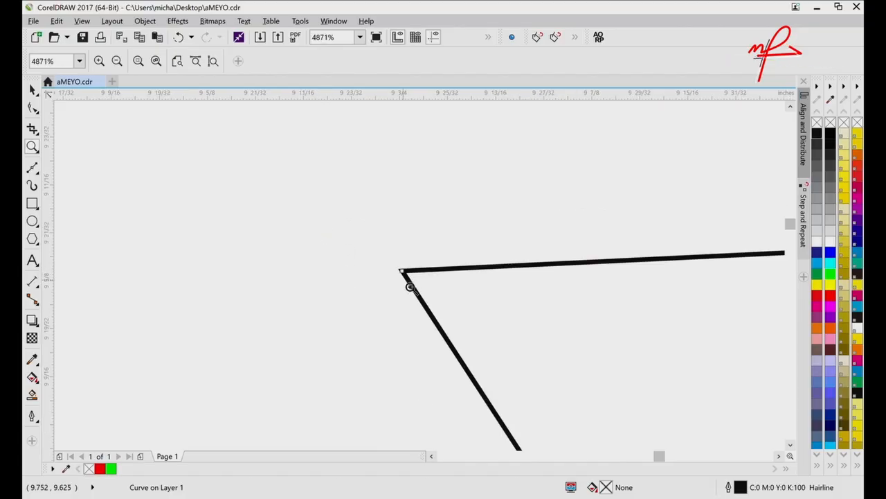
{"action": "right_click", "coordinate": [410, 285]}
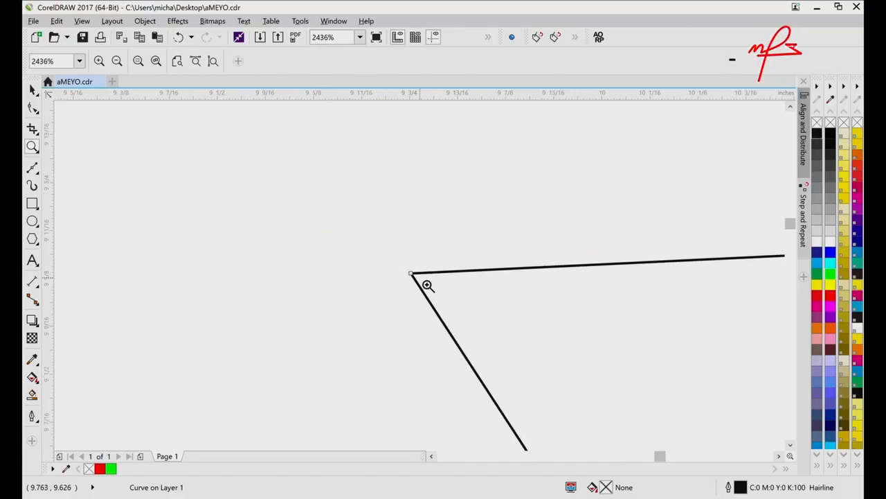
{"action": "scroll", "coordinate": [476, 294], "scroll_direction": "right", "scroll_amount": 8}
{"action": "scroll", "coordinate": [477, 294], "scroll_direction": "right", "scroll_amount": 2}
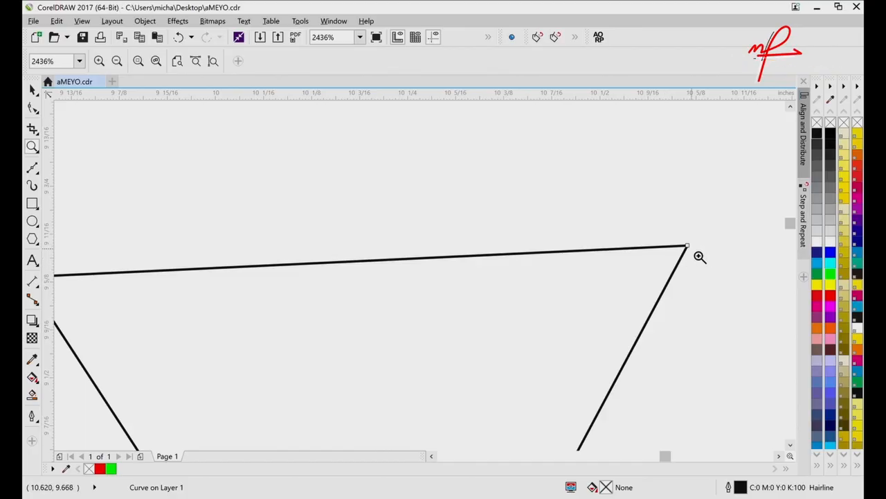
{"action": "scroll", "coordinate": [702, 256], "scroll_direction": "down", "scroll_amount": 3}
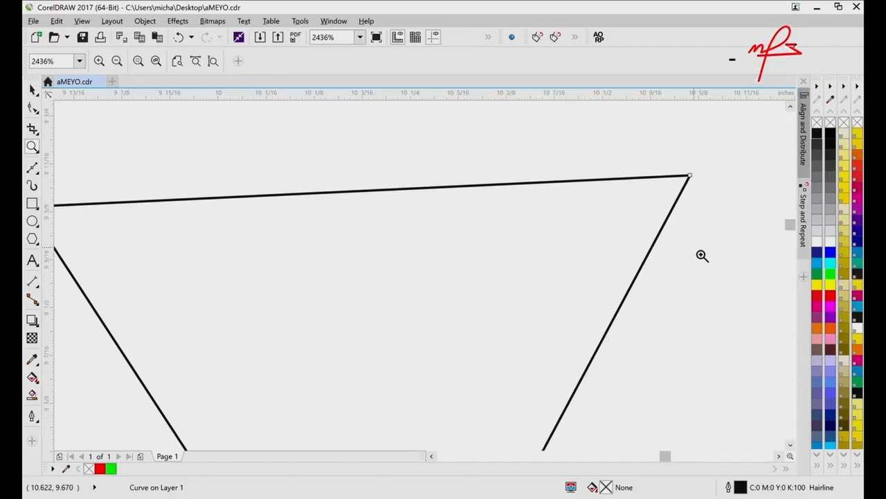
{"action": "key", "text": "F3"}
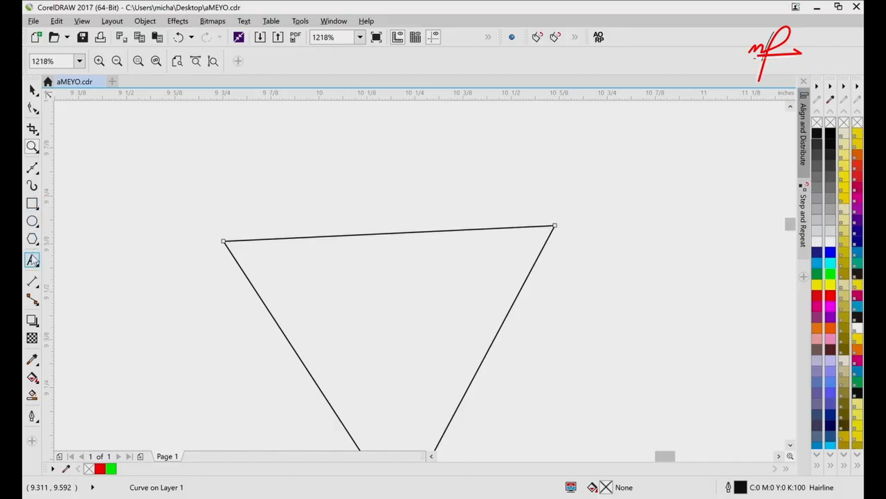
Step: Add the artistic text "nodes" in lowercase just above the triangle
{"action": "left_click", "coordinate": [32, 261]}
{"action": "left_click", "coordinate": [254, 177]}
{"action": "type", "text": "nODES"}
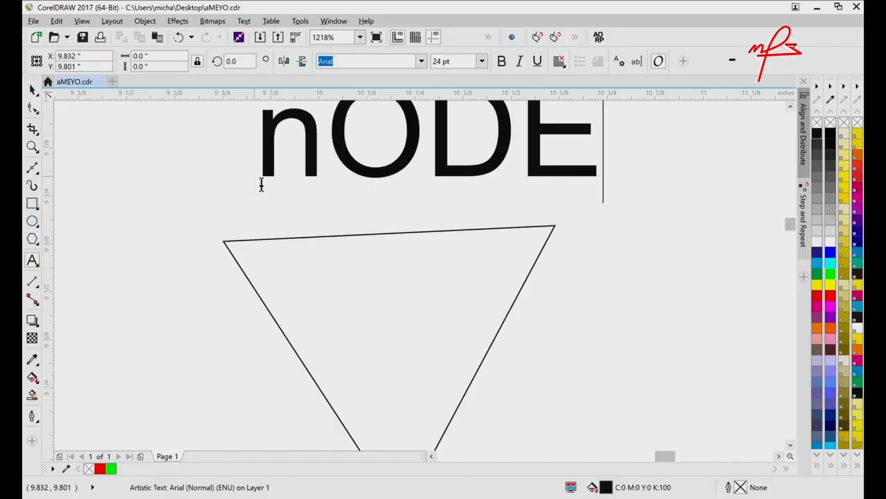
{"action": "key", "text": "BackSpace"}
{"action": "key", "text": "BackSpace"}
{"action": "key", "text": "BackSpace"}
{"action": "key", "text": "BackSpace"}
{"action": "key", "text": "BackSpace"}
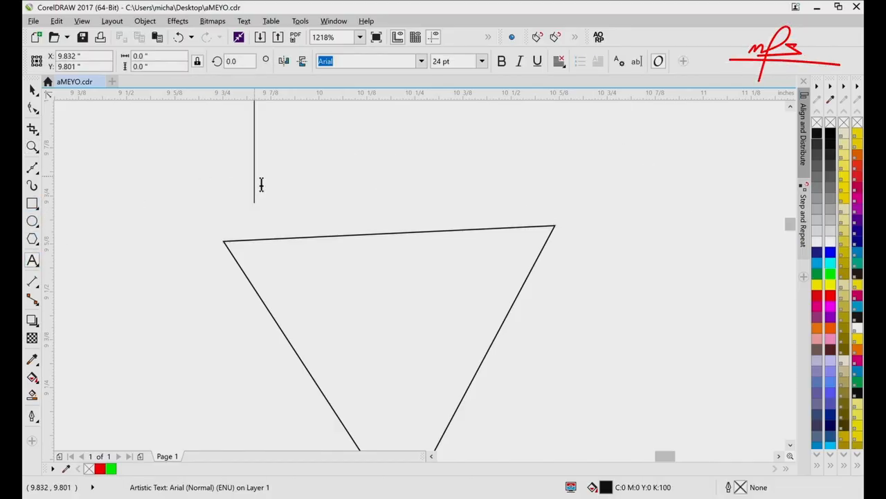
{"action": "type", "text": "nod"}
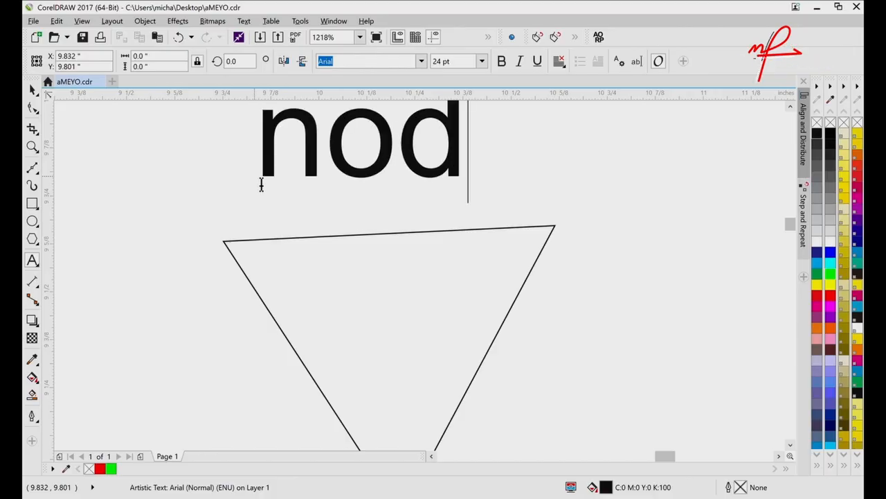
{"action": "type", "text": "es"}
{"action": "key", "text": "ctrl+space"}
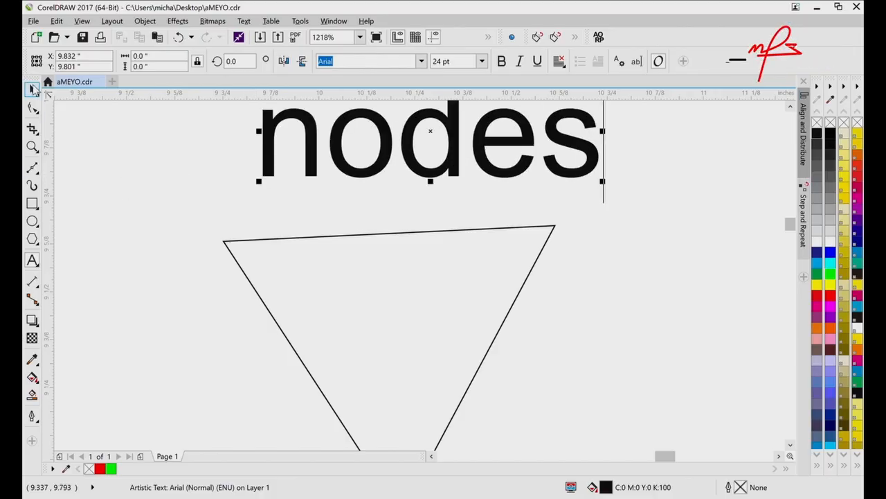
Step: Move the "nodes" text slightly up and left to X 10.151, Y 10.004 inches
{"action": "key", "text": "z"}
{"action": "key", "text": "F3"}
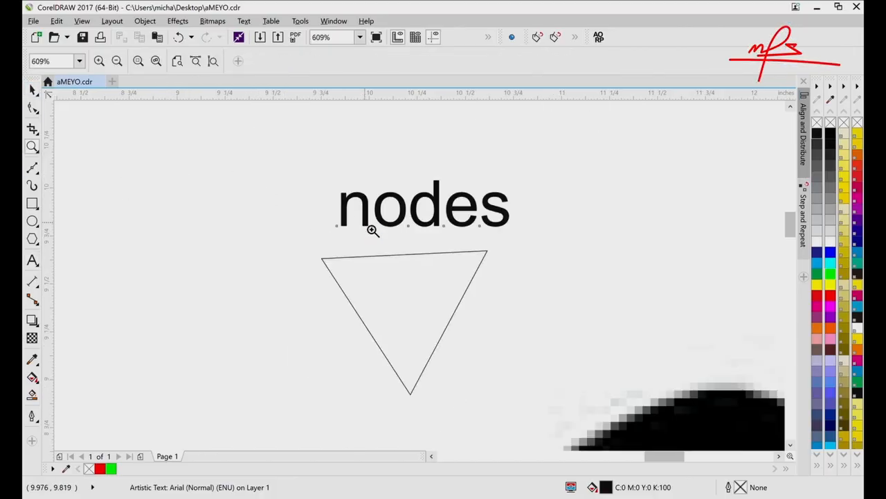
{"action": "key", "text": "space"}
{"action": "left_click_drag", "start_coordinate": [436, 216], "coordinate": [410, 198]}
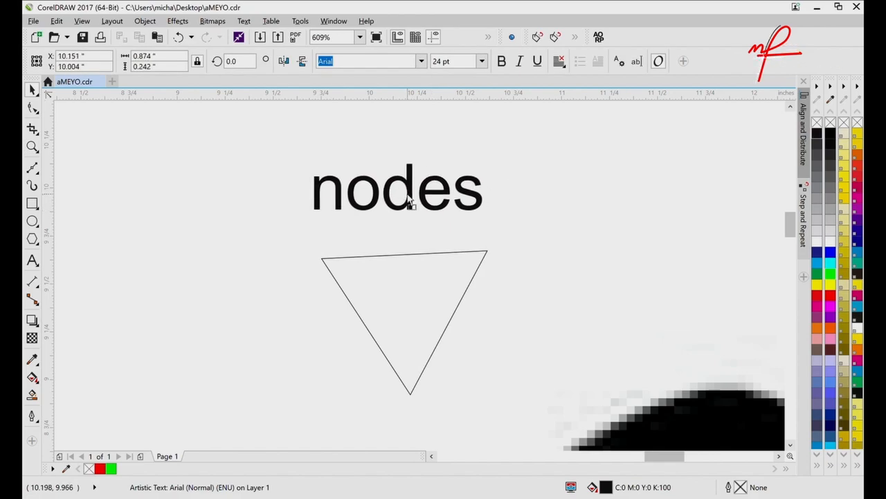
Step: Move the triangle beneath the "nodes" text to X 10.084, Y 9.353 inches
{"action": "left_click", "coordinate": [473, 290]}
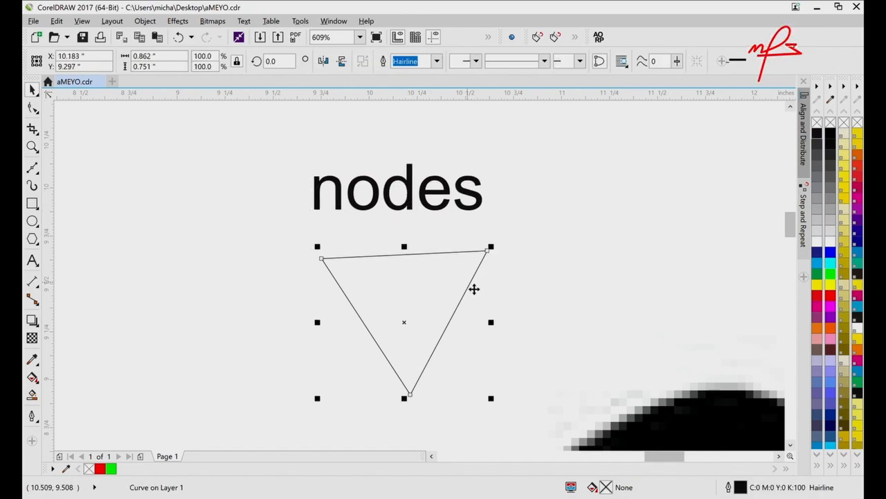
{"action": "left_click", "coordinate": [490, 252]}
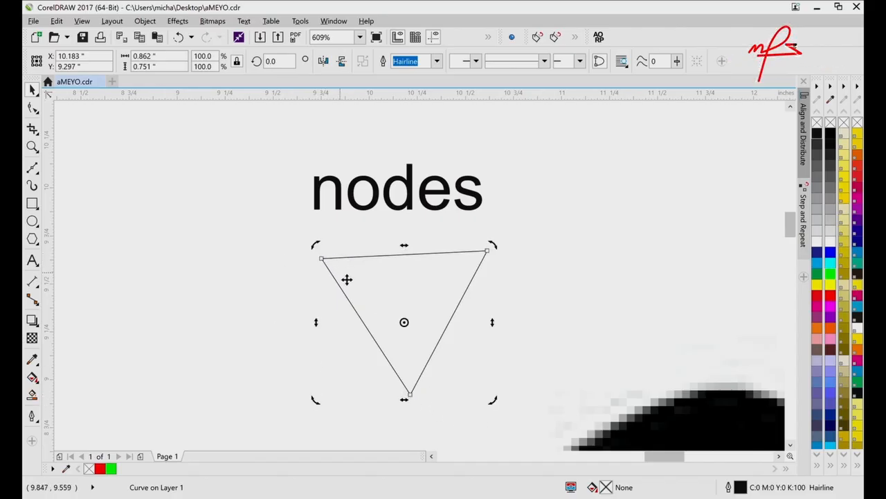
{"action": "left_click", "coordinate": [409, 293]}
{"action": "left_click_drag", "start_coordinate": [414, 332], "coordinate": [394, 322]}
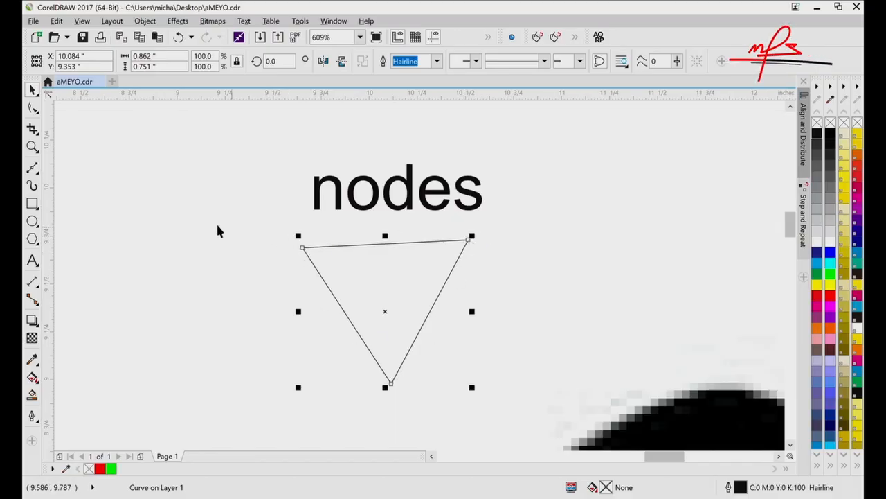
Step: Try moving each of the triangle's three corner nodes individually with the Shape tool, undoing every move
{"action": "left_click", "coordinate": [32, 109]}
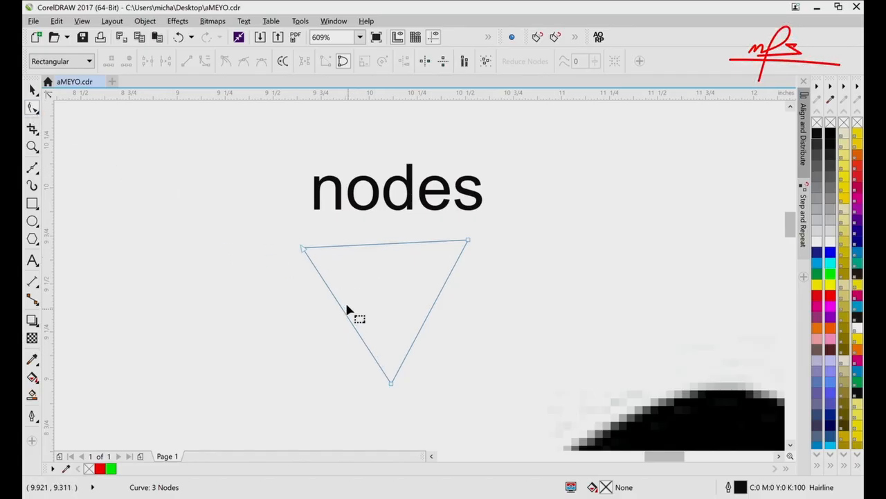
{"action": "left_click", "coordinate": [468, 242]}
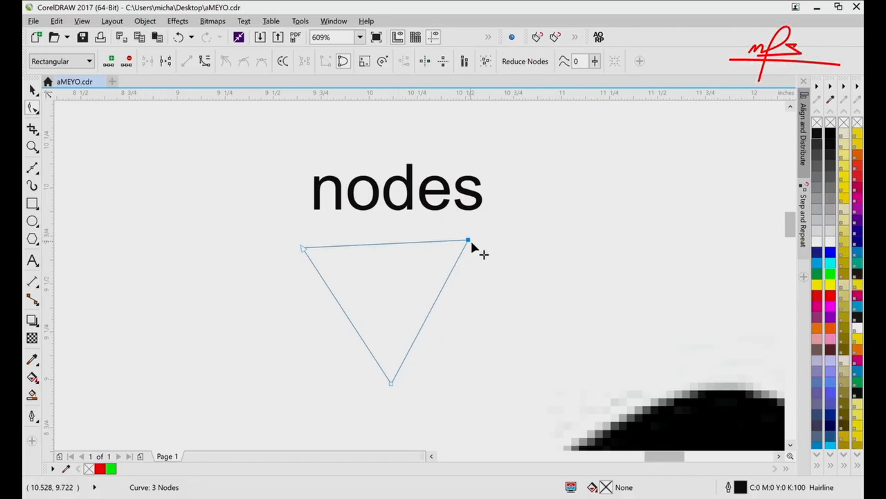
{"action": "mouse_move", "coordinate": [469, 242]}
{"action": "left_mouse_down"}
{"action": "mouse_move", "coordinate": [593, 226]}
{"action": "mouse_move", "coordinate": [498, 371]}
{"action": "mouse_move", "coordinate": [520, 259]}
{"action": "mouse_move", "coordinate": [485, 267]}
{"action": "mouse_move", "coordinate": [488, 318]}
{"action": "mouse_move", "coordinate": [451, 306]}
{"action": "mouse_move", "coordinate": [477, 238]}
{"action": "left_mouse_up"}
{"action": "left_click", "coordinate": [304, 249]}
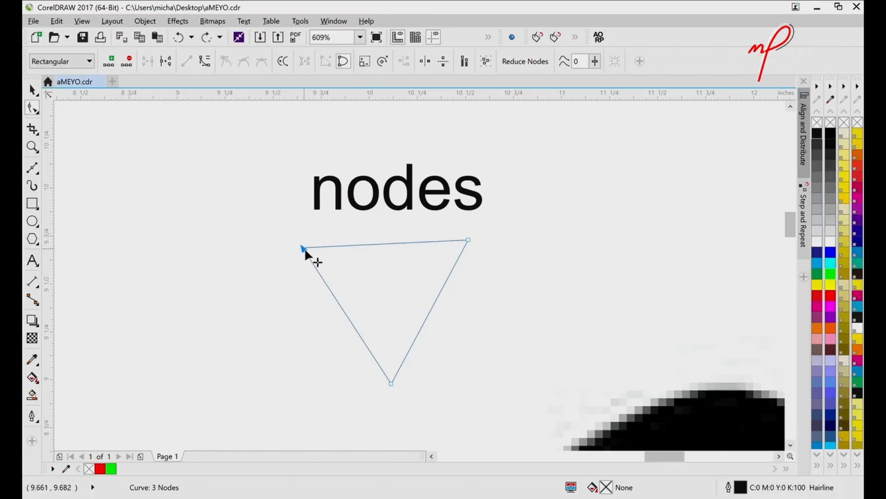
{"action": "left_click_drag", "start_coordinate": [304, 250], "coordinate": [248, 211]}
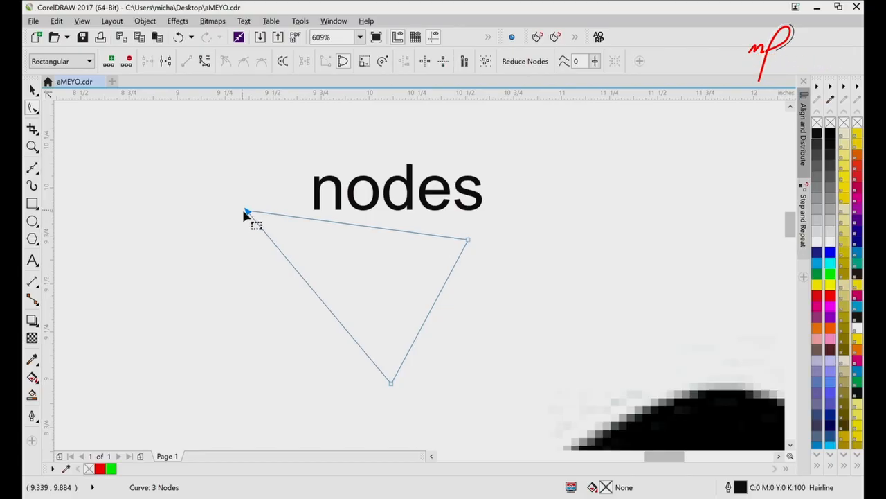
{"action": "key", "text": "ctrl+z"}
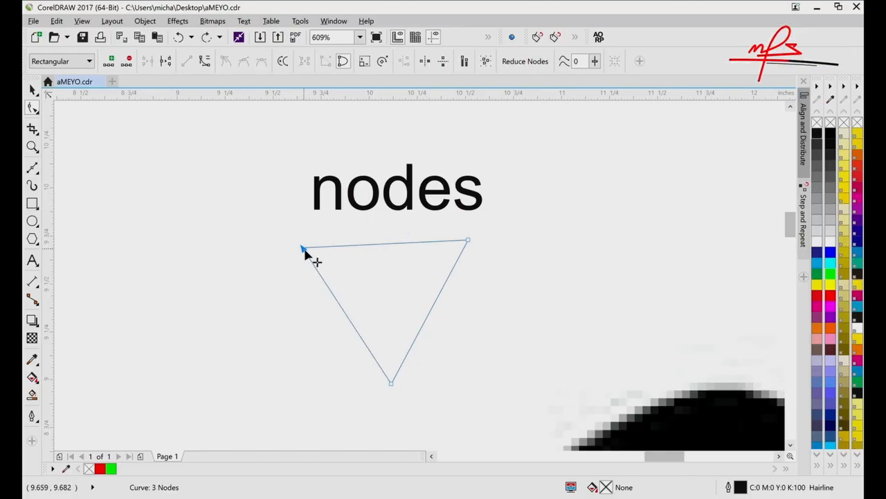
{"action": "left_click_drag", "start_coordinate": [305, 250], "coordinate": [239, 257]}
{"action": "key", "text": "ctrl+z"}
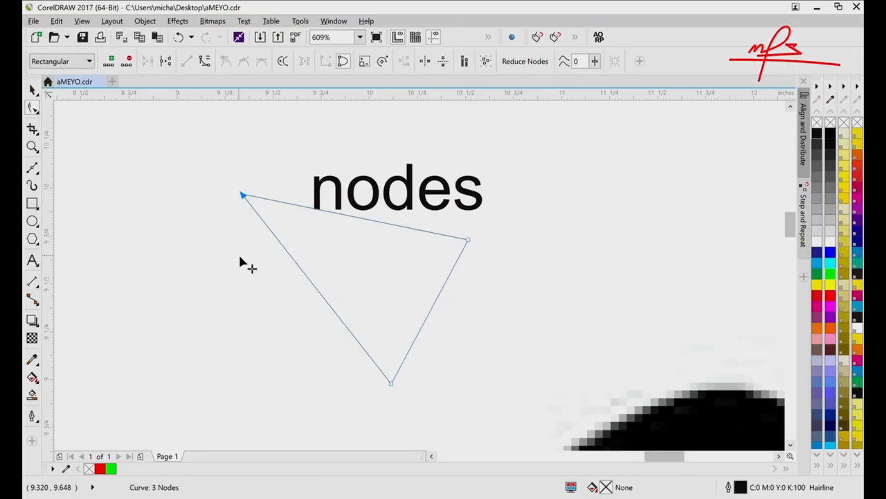
{"action": "key", "text": "ctrl+z"}
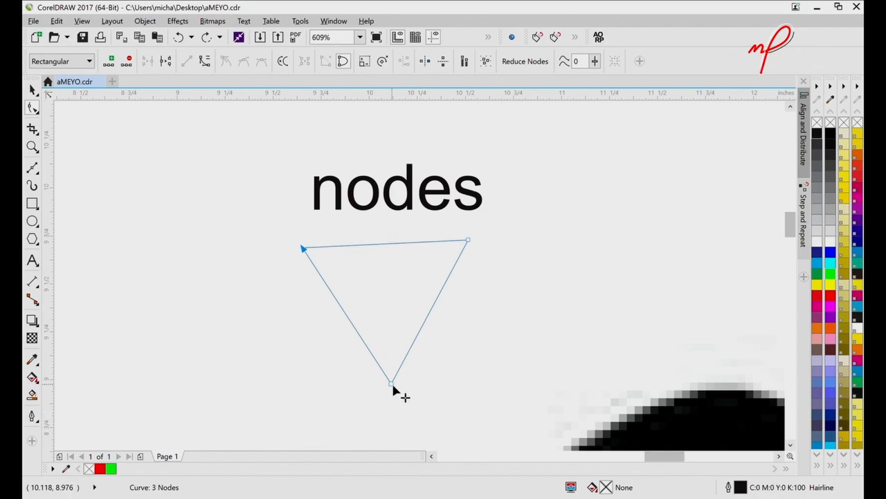
{"action": "left_click_drag", "start_coordinate": [391, 382], "coordinate": [401, 329]}
{"action": "key", "text": "ctrl+z"}
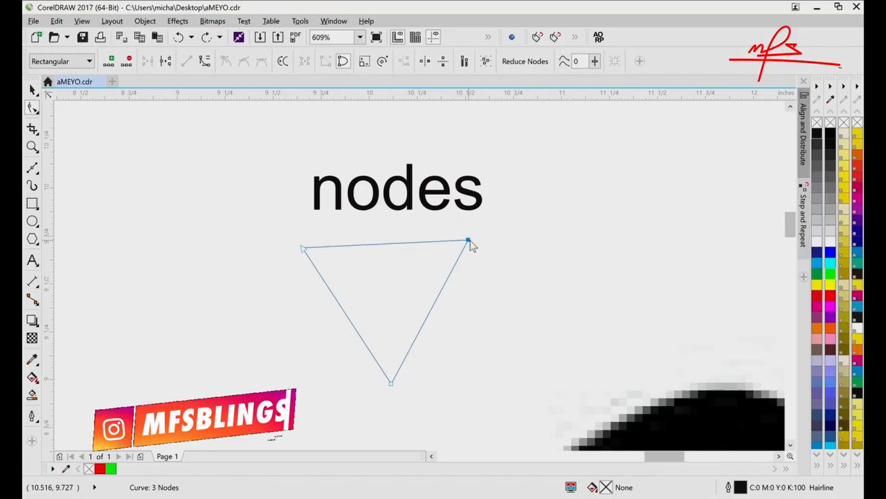
Step: Convert the triangle's top straight segment to a curve from its upper-right node
{"action": "left_click", "coordinate": [509, 294]}
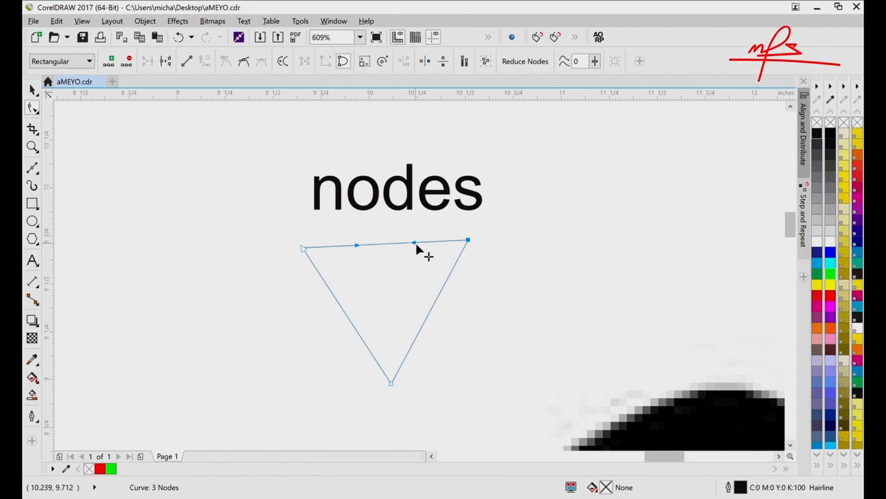
Step: Bend the triangle's top segment with its two control handles, shaping an upward arch and reshaping it into an S-curve
{"action": "left_click_drag", "start_coordinate": [416, 246], "coordinate": [410, 217]}
{"action": "left_click_drag", "start_coordinate": [361, 246], "coordinate": [343, 221]}
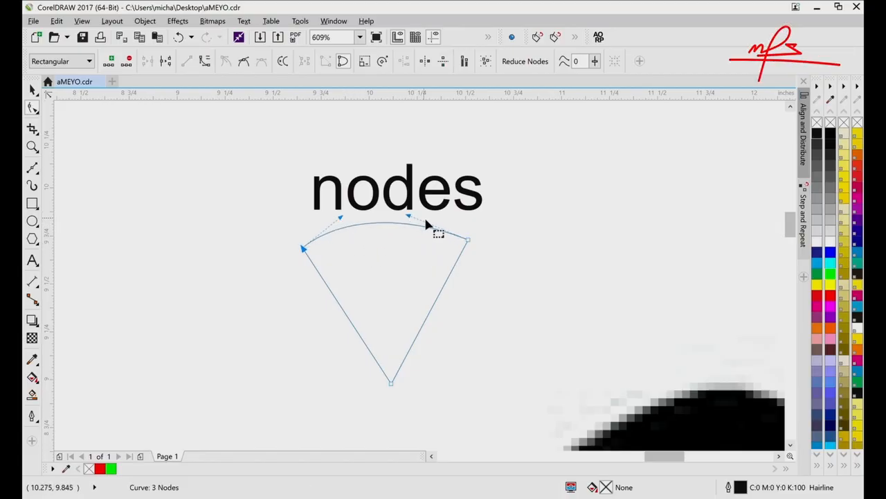
{"action": "left_click_drag", "start_coordinate": [409, 214], "coordinate": [397, 292]}
{"action": "left_click_drag", "start_coordinate": [342, 217], "coordinate": [400, 217]}
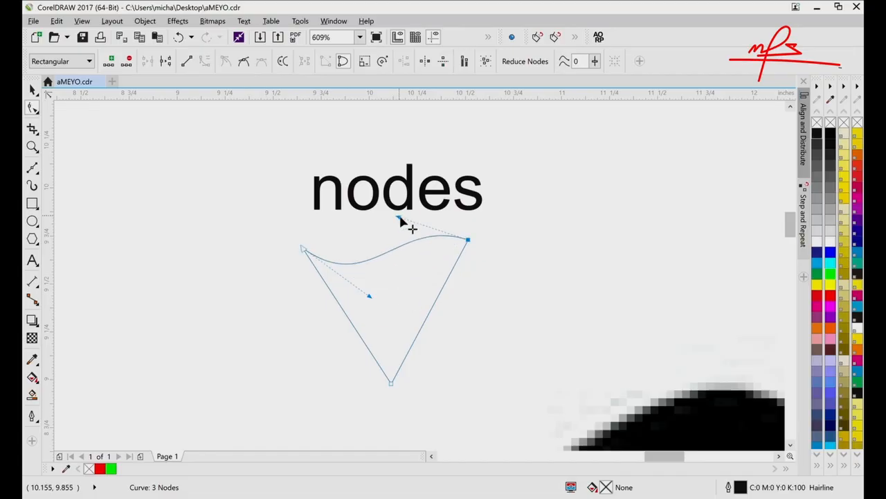
{"action": "left_click_drag", "start_coordinate": [367, 293], "coordinate": [353, 234]}
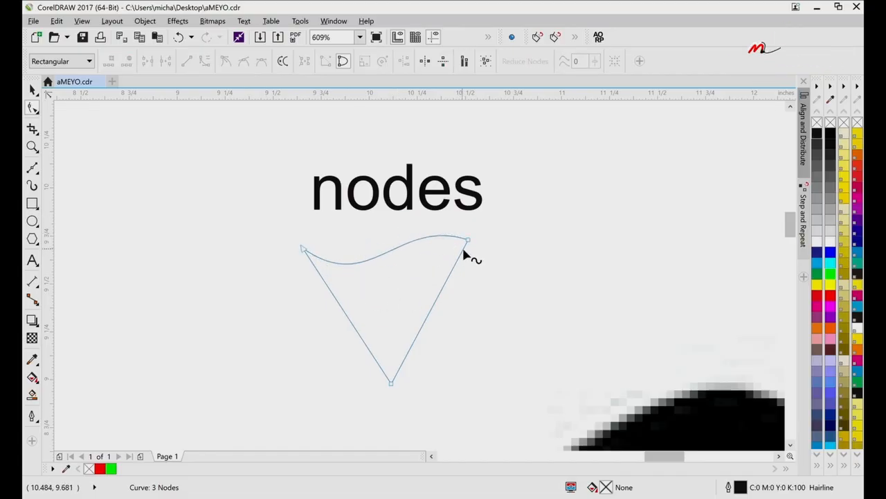
Step: Convert the triangle's right side to a curve from the bottom node and bow it outward with its control handles
{"action": "left_click", "coordinate": [468, 241]}
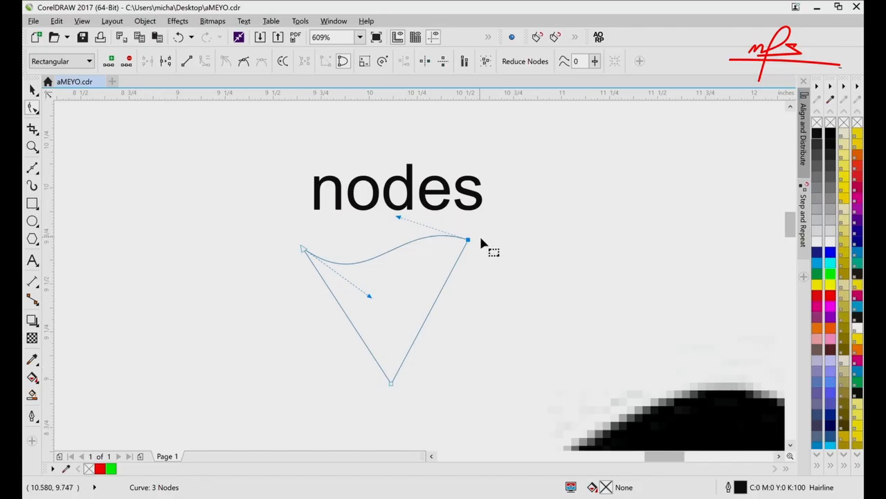
{"action": "left_click", "coordinate": [392, 384]}
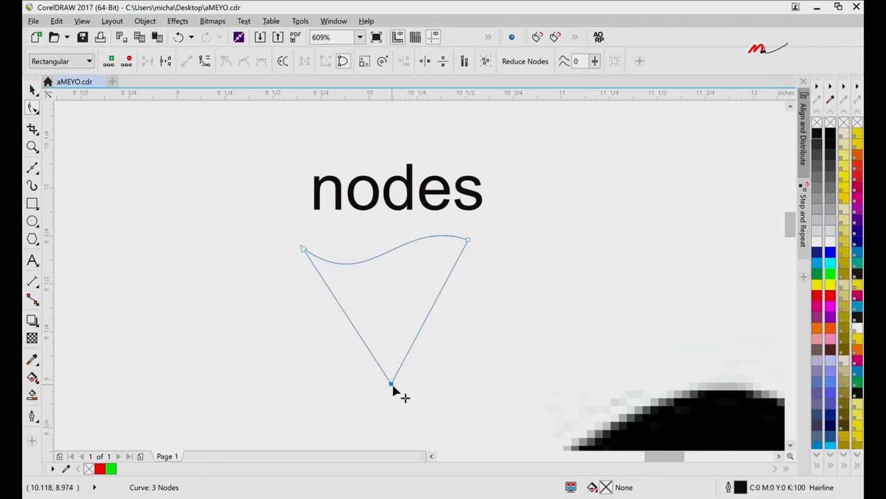
{"action": "left_click", "coordinate": [429, 230]}
{"action": "left_click_drag", "start_coordinate": [416, 337], "coordinate": [391, 315]}
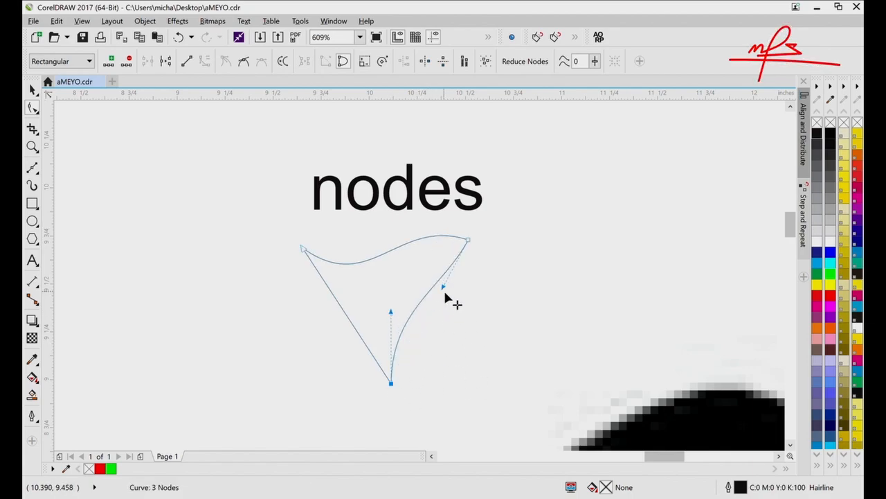
{"action": "left_click_drag", "start_coordinate": [444, 288], "coordinate": [522, 321]}
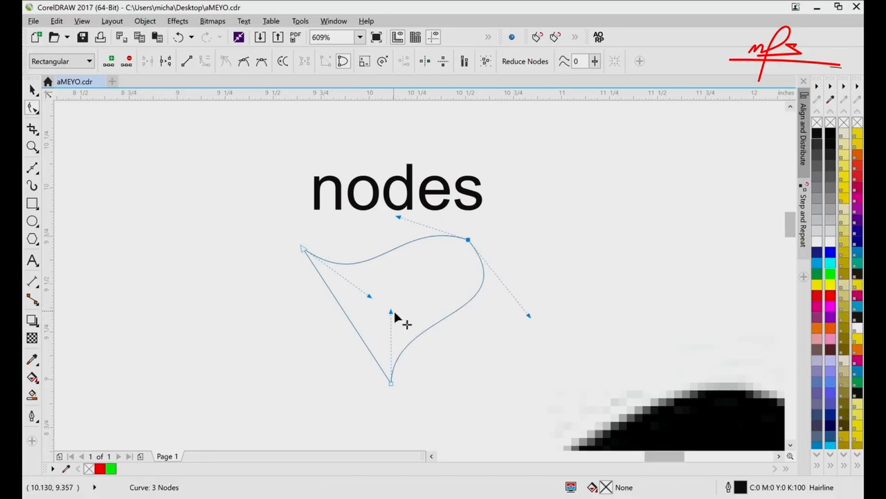
{"action": "left_click_drag", "start_coordinate": [395, 316], "coordinate": [451, 369]}
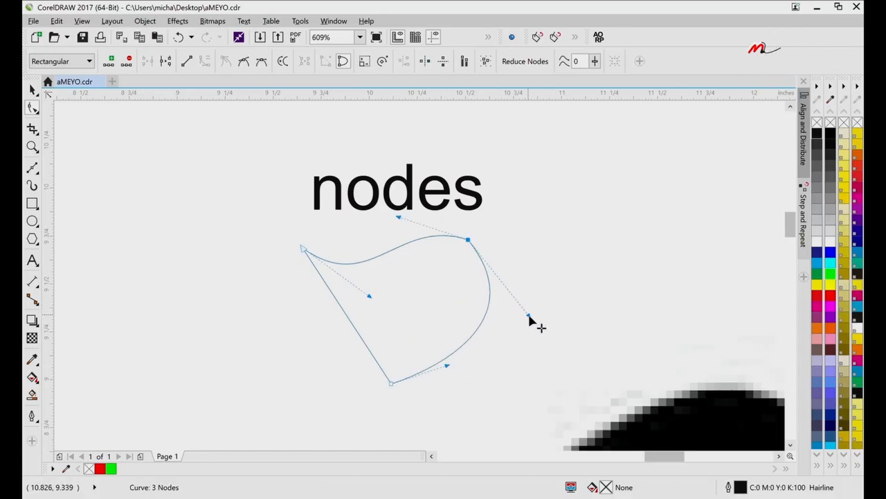
{"action": "left_click_drag", "start_coordinate": [529, 317], "coordinate": [514, 288]}
{"action": "left_click_drag", "start_coordinate": [450, 368], "coordinate": [458, 391]}
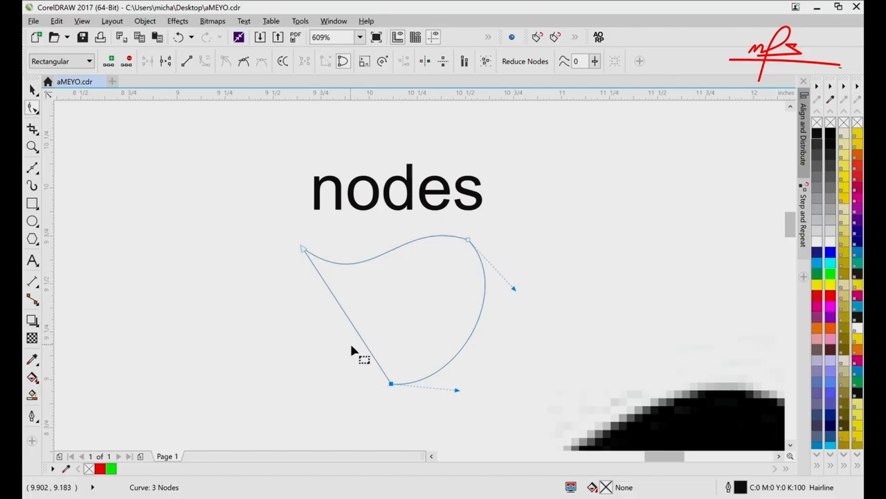
Step: Convert the shape's left side to a curve from the upper-left node and bow it outward with its control handles
{"action": "left_click", "coordinate": [303, 251]}
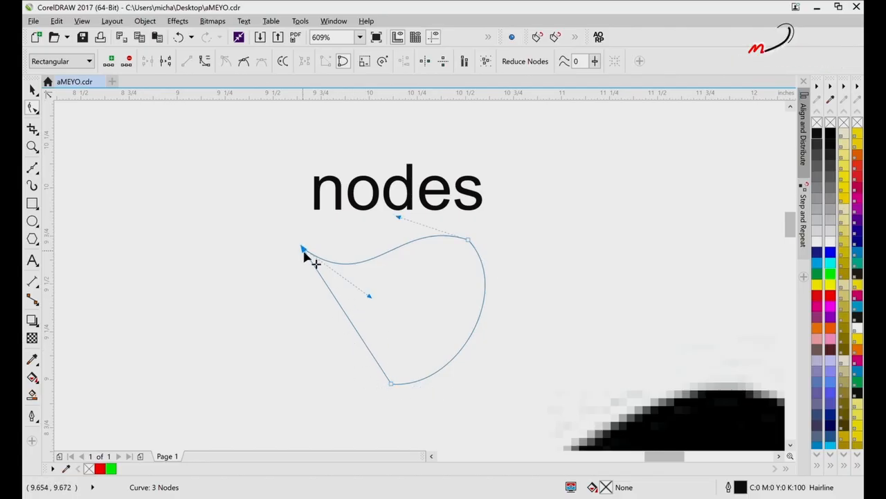
{"action": "left_click", "coordinate": [333, 309]}
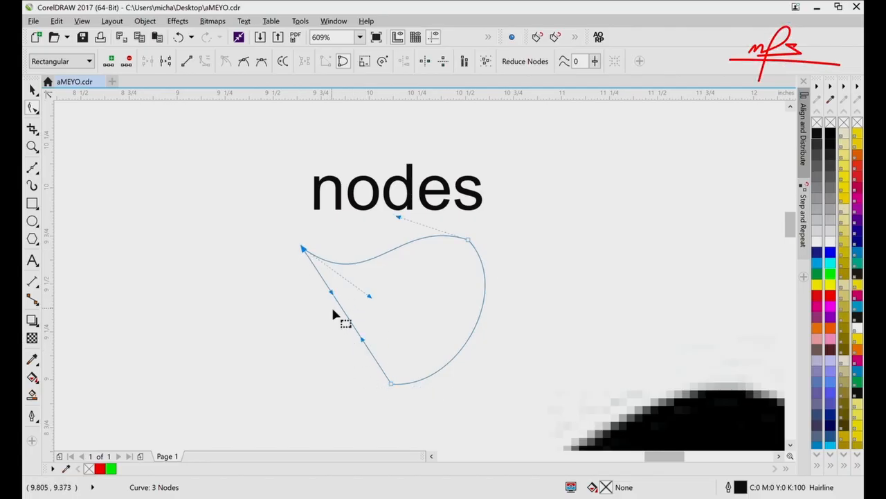
{"action": "left_click_drag", "start_coordinate": [333, 293], "coordinate": [252, 308]}
{"action": "left_click_drag", "start_coordinate": [363, 339], "coordinate": [300, 387]}
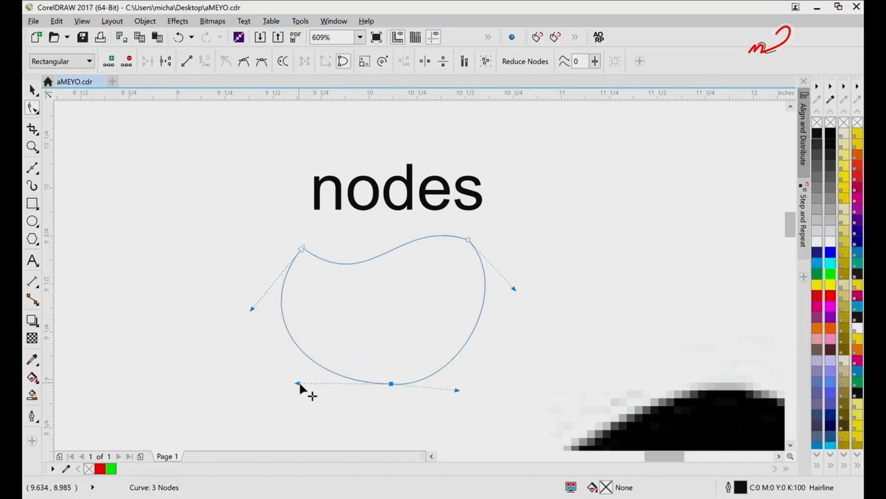
Step: Reshape the wavy top segment into an upward arch by raising its two control handles
{"action": "left_click", "coordinate": [303, 248]}
{"action": "left_click_drag", "start_coordinate": [370, 298], "coordinate": [340, 188]}
{"action": "left_click", "coordinate": [413, 227]}
{"action": "left_click_drag", "start_coordinate": [412, 228], "coordinate": [419, 191]}
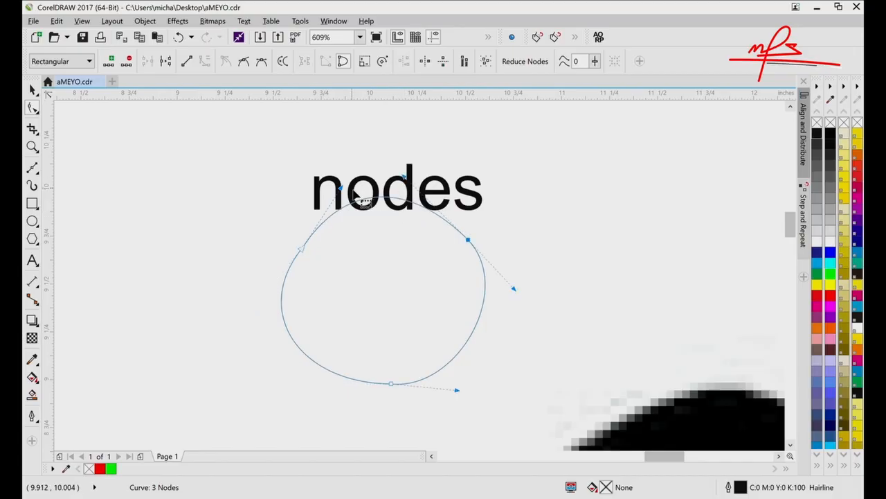
Step: Adjust the control handles of the left and right curves to make the outline's sides rounder
{"action": "left_click", "coordinate": [303, 251]}
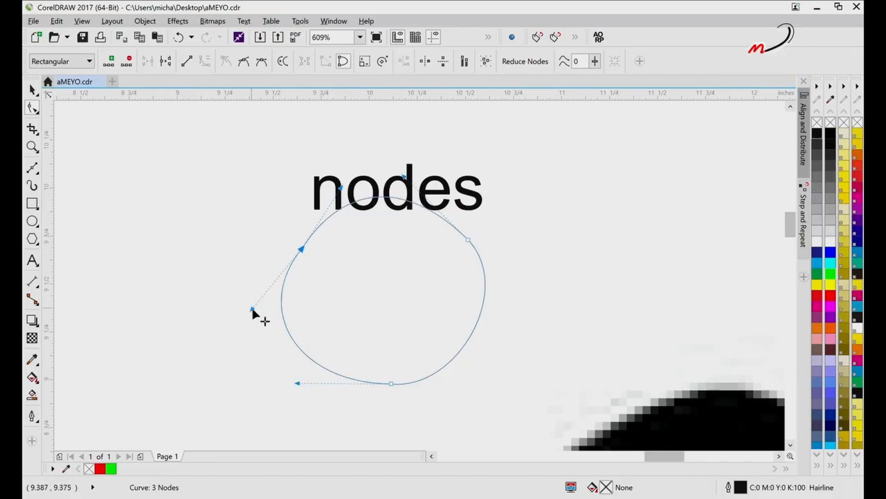
{"action": "left_click_drag", "start_coordinate": [252, 309], "coordinate": [282, 303]}
{"action": "mouse_move", "coordinate": [301, 386]}
{"action": "left_mouse_down"}
{"action": "mouse_move", "coordinate": [303, 394]}
{"action": "mouse_move", "coordinate": [304, 375]}
{"action": "left_mouse_up"}
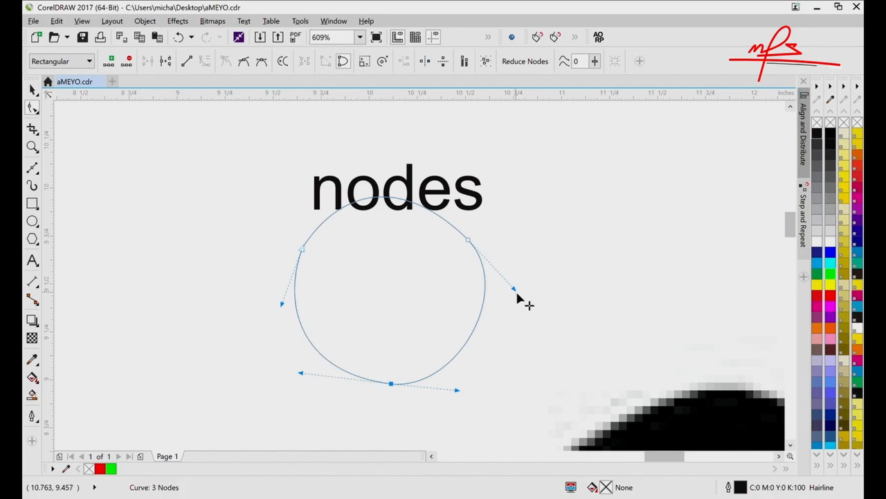
{"action": "left_click_drag", "start_coordinate": [517, 295], "coordinate": [519, 277]}
{"action": "left_click_drag", "start_coordinate": [458, 391], "coordinate": [469, 392]}
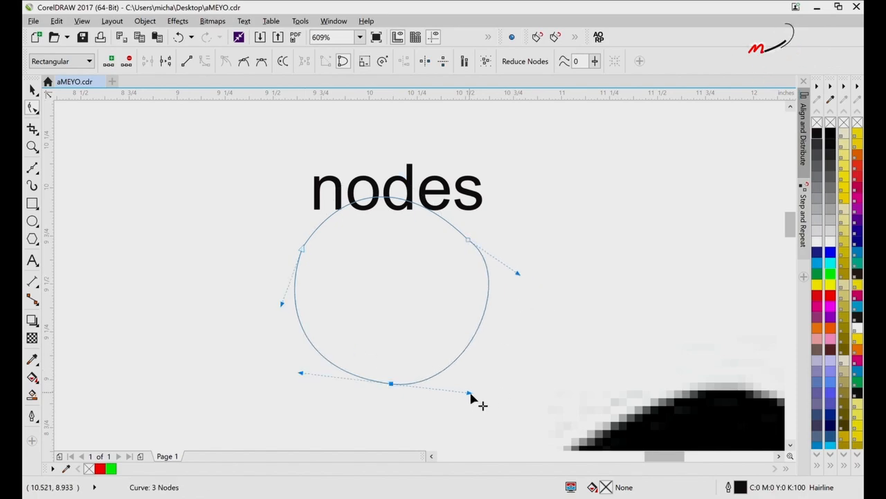
Step: Refine the control handles at the upper-right, upper-left and bottom nodes until the outline is nearly a circle
{"action": "left_click", "coordinate": [469, 240]}
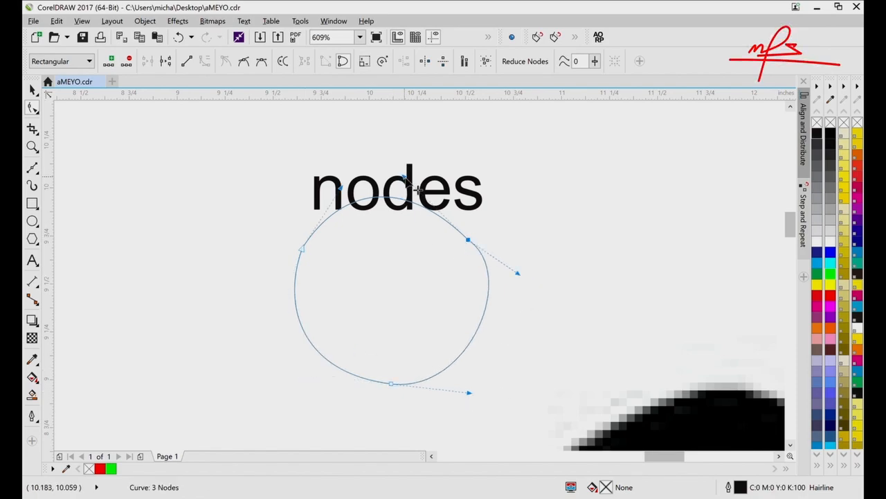
{"action": "left_click_drag", "start_coordinate": [404, 179], "coordinate": [429, 182]}
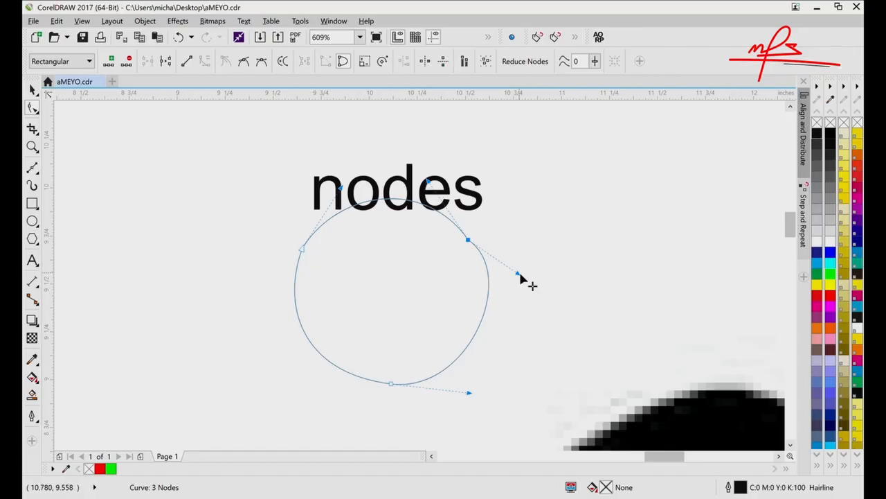
{"action": "left_click_drag", "start_coordinate": [520, 275], "coordinate": [502, 292]}
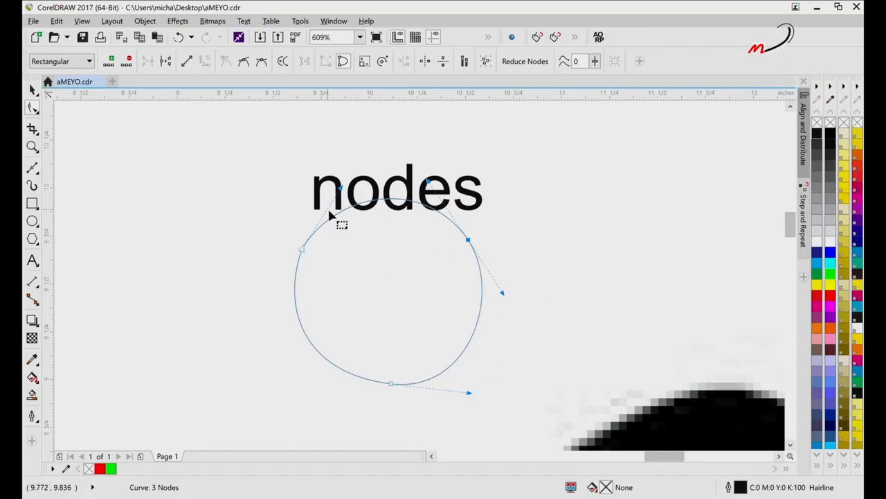
{"action": "left_click_drag", "start_coordinate": [340, 187], "coordinate": [326, 181]}
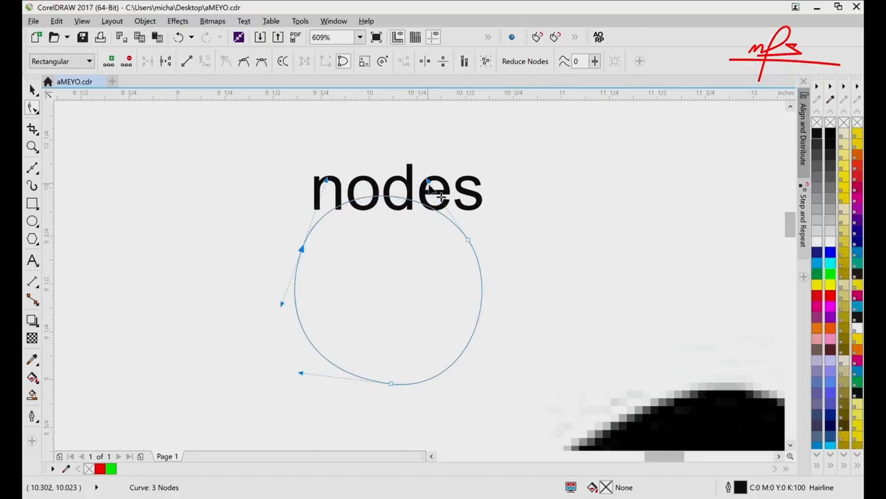
{"action": "left_click_drag", "start_coordinate": [432, 184], "coordinate": [426, 162]}
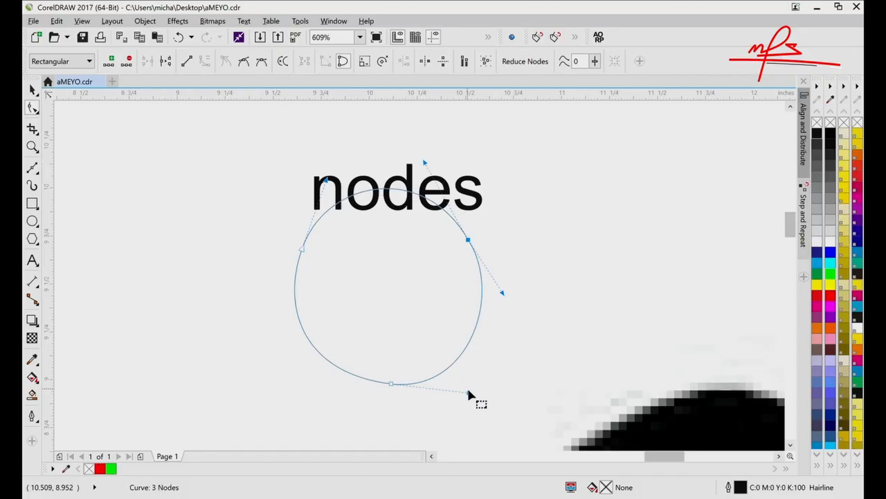
{"action": "left_click", "coordinate": [469, 393]}
{"action": "mouse_move", "coordinate": [468, 393]}
{"action": "left_mouse_down"}
{"action": "mouse_move", "coordinate": [461, 385]}
{"action": "mouse_move", "coordinate": [470, 382]}
{"action": "left_mouse_up"}
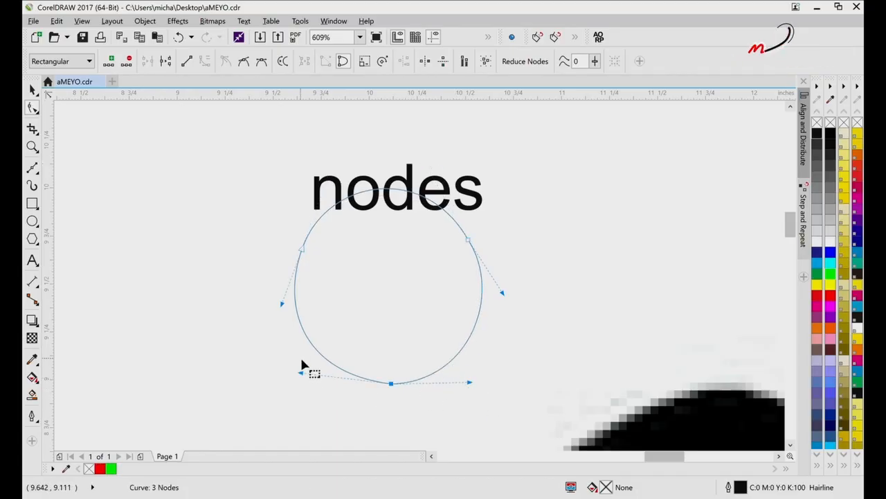
{"action": "left_click_drag", "start_coordinate": [302, 368], "coordinate": [311, 390]}
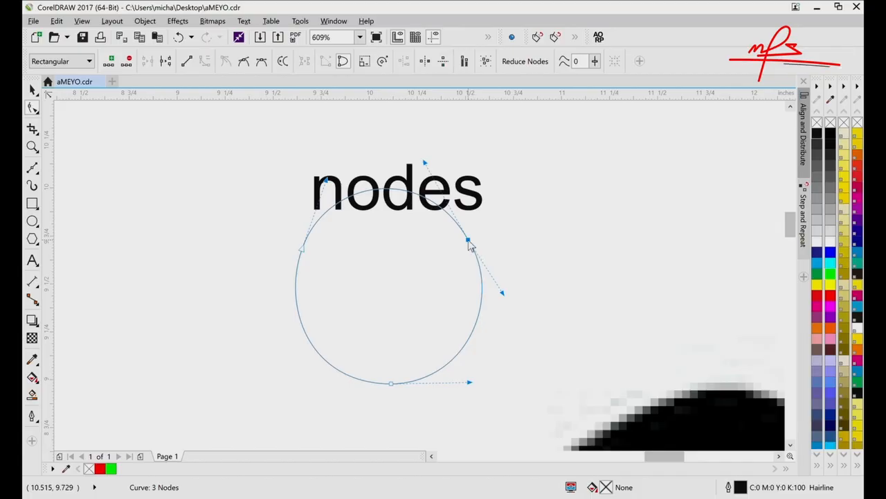
Step: Convert the top, right and left curves back to straight lines, restoring the triangle
{"action": "left_click", "coordinate": [510, 279]}
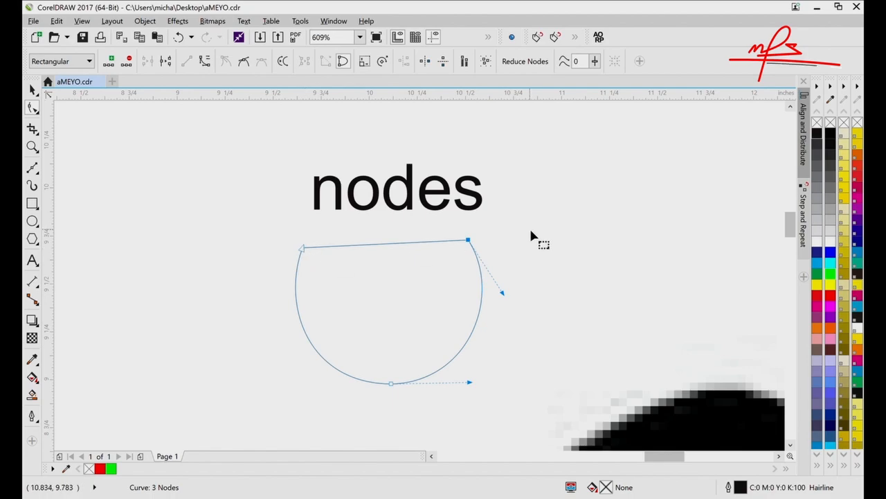
{"action": "left_click", "coordinate": [391, 383]}
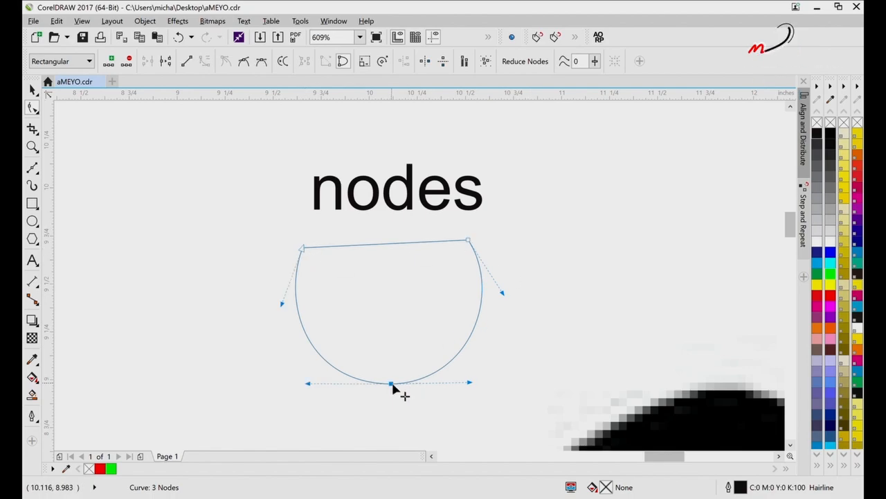
{"action": "left_click", "coordinate": [424, 213]}
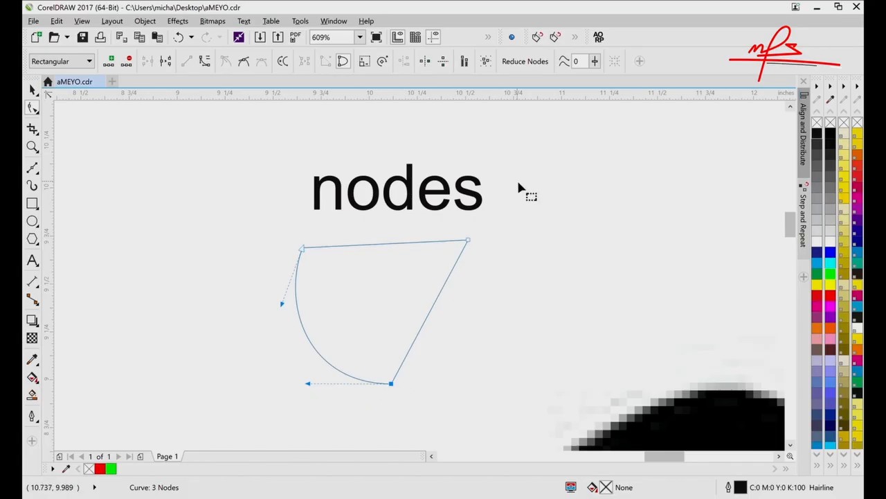
{"action": "left_click", "coordinate": [302, 248]}
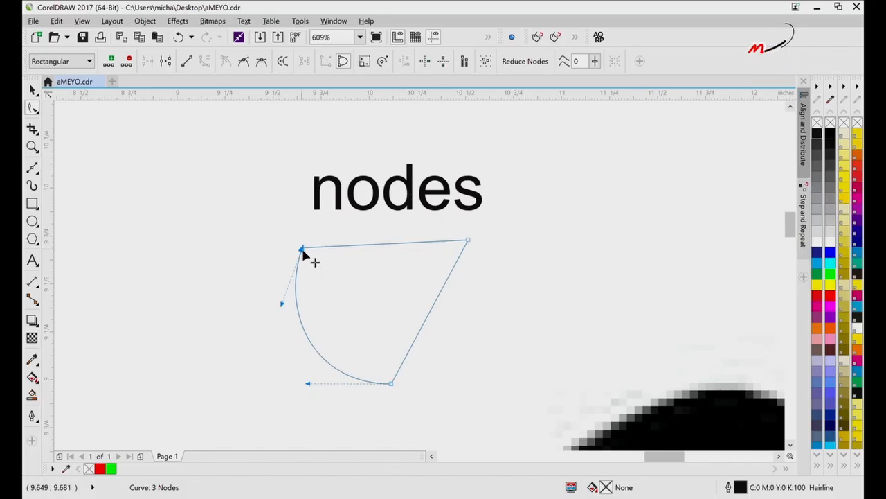
{"action": "left_click", "coordinate": [331, 291]}
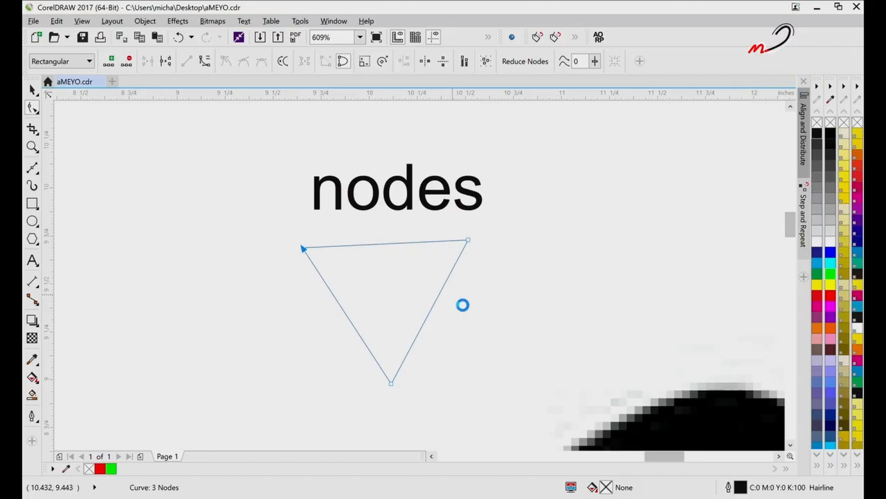
Step: Delete the practice triangle beneath the "nodes" text
{"action": "scroll", "coordinate": [453, 299], "scroll_direction": "down", "scroll_amount": 2}
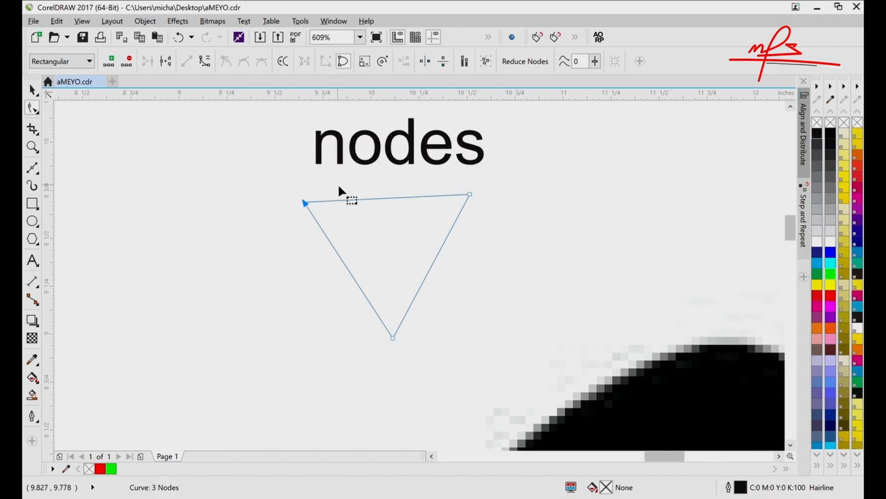
{"action": "key", "text": "z"}
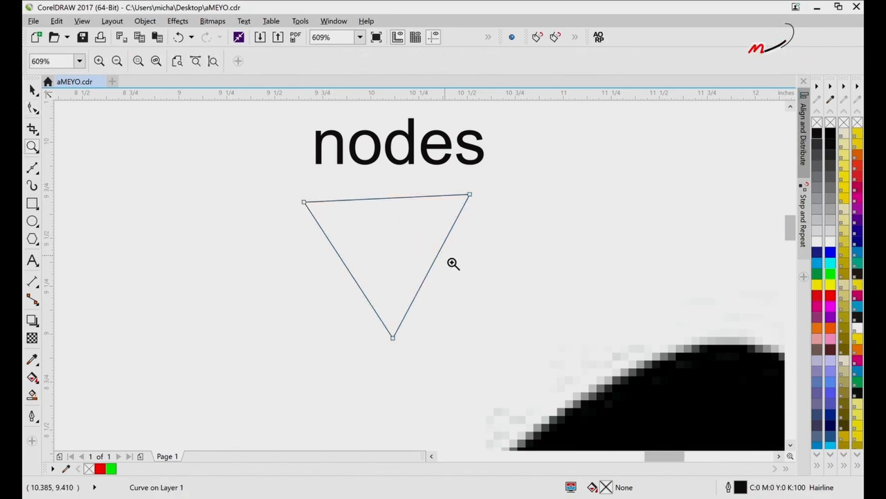
{"action": "right_click", "coordinate": [453, 263]}
{"action": "right_click", "coordinate": [453, 262]}
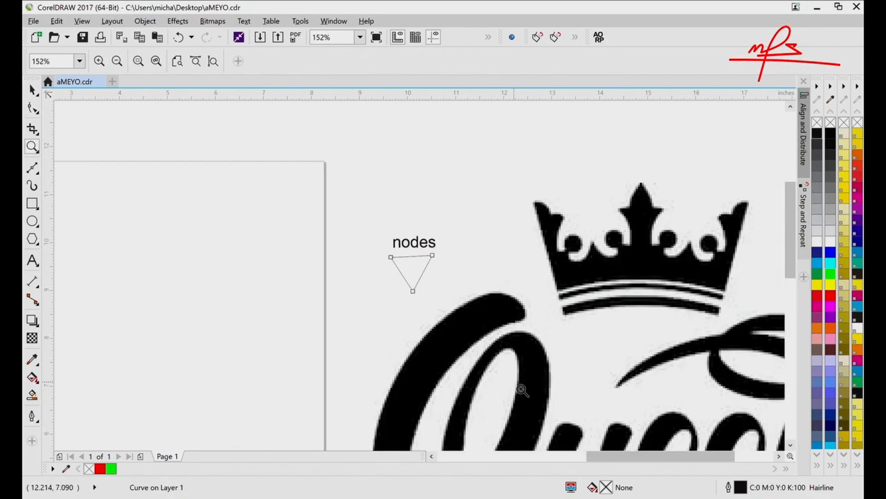
{"action": "scroll", "coordinate": [584, 298], "scroll_direction": "down", "scroll_amount": 3}
{"action": "right_click", "coordinate": [586, 300]}
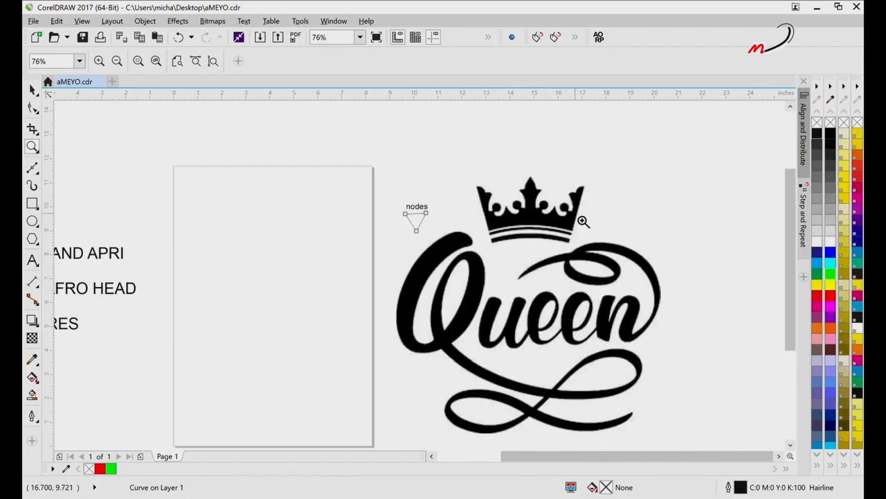
{"action": "left_click", "coordinate": [485, 253]}
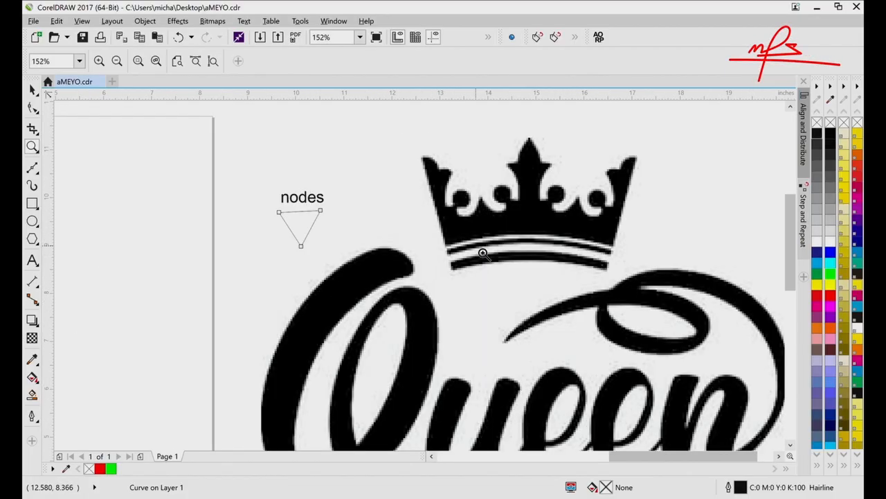
{"action": "left_click", "coordinate": [378, 274]}
{"action": "key", "text": "space"}
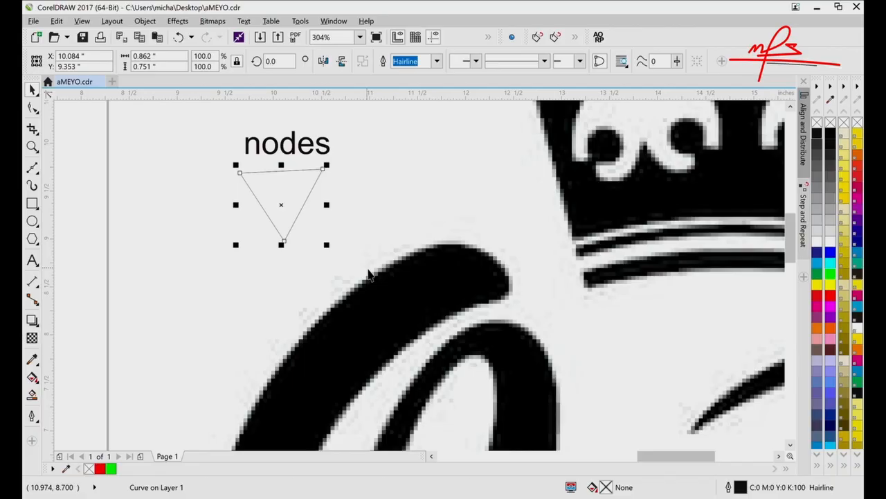
{"action": "key", "text": "Delete"}
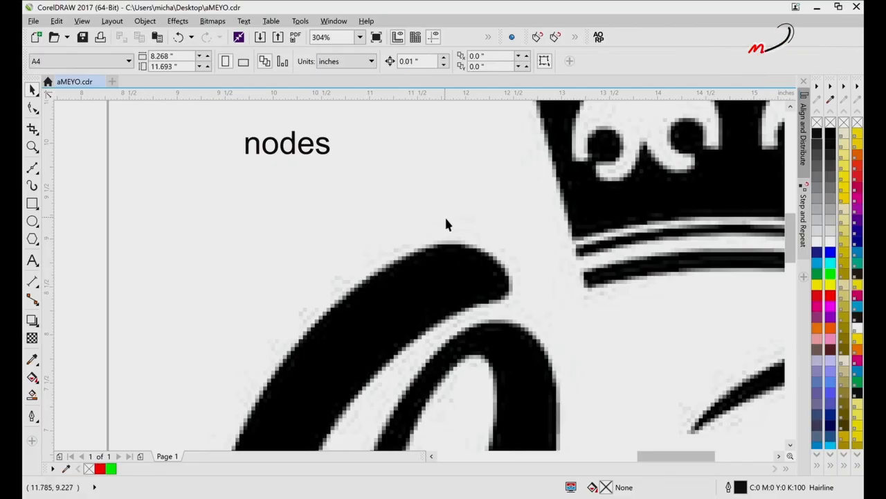
Step: Try the Pen tool by drawing a wavy three-node curve above the Q's upper stroke, and undo it
{"action": "left_click", "coordinate": [31, 167]}
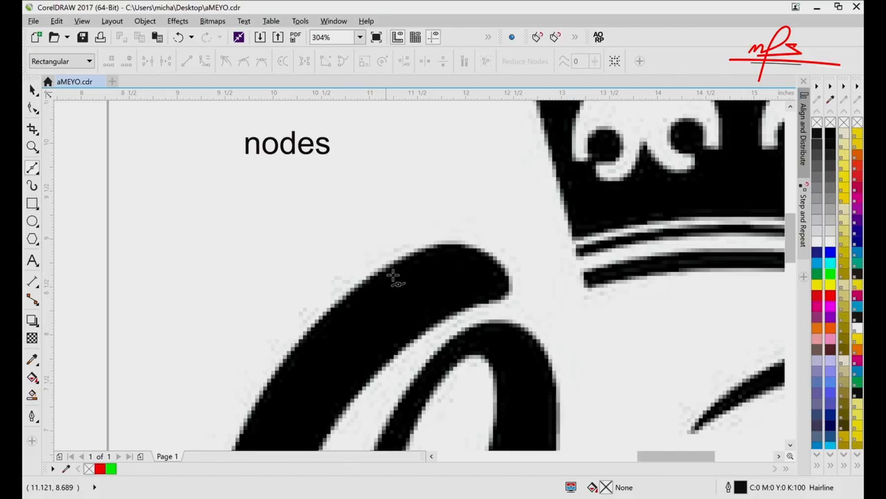
{"action": "key", "text": "z"}
{"action": "left_click", "coordinate": [458, 286]}
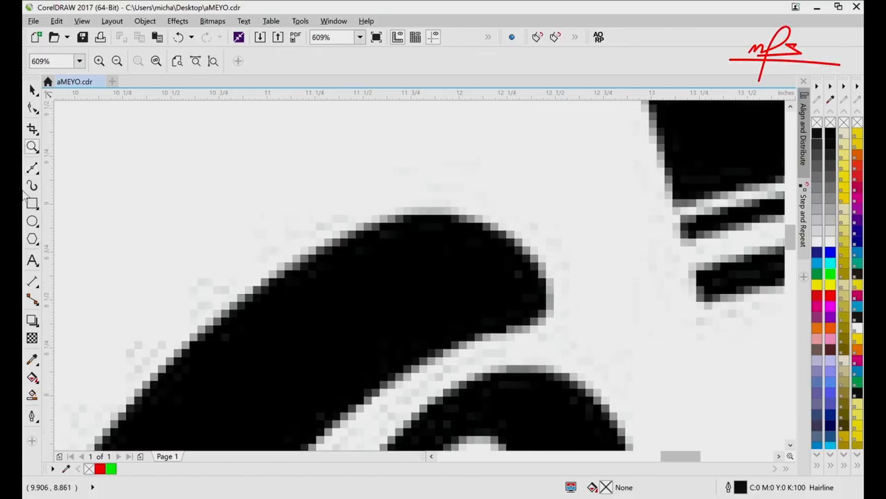
{"action": "left_click", "coordinate": [32, 171]}
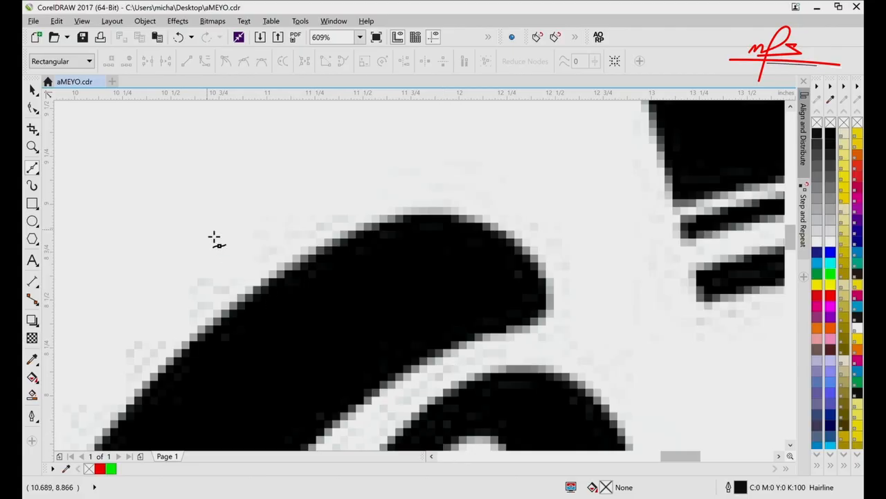
{"action": "left_click", "coordinate": [32, 168]}
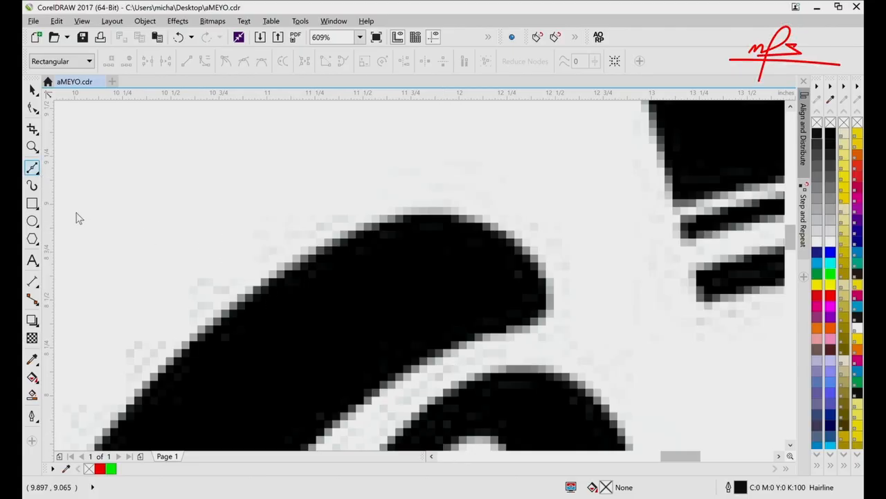
{"action": "left_click_drag", "start_coordinate": [196, 196], "coordinate": [257, 163]}
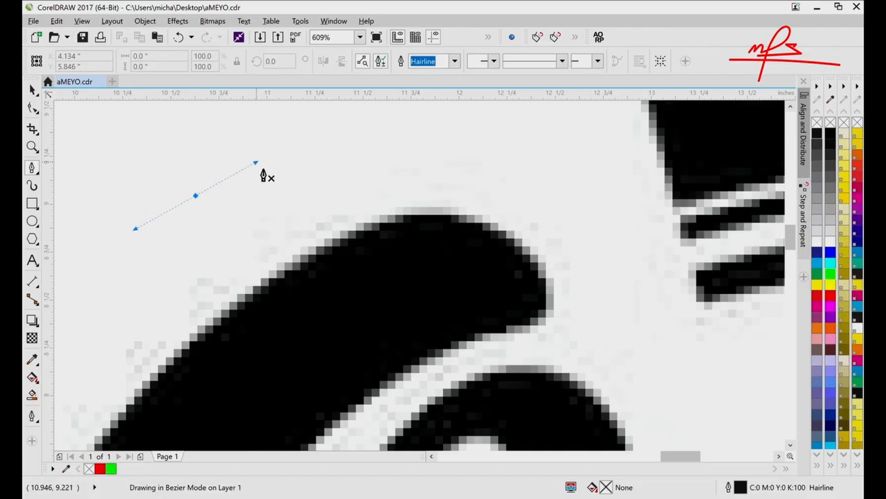
{"action": "left_click", "coordinate": [313, 160]}
{"action": "left_click_drag", "start_coordinate": [448, 178], "coordinate": [520, 239]}
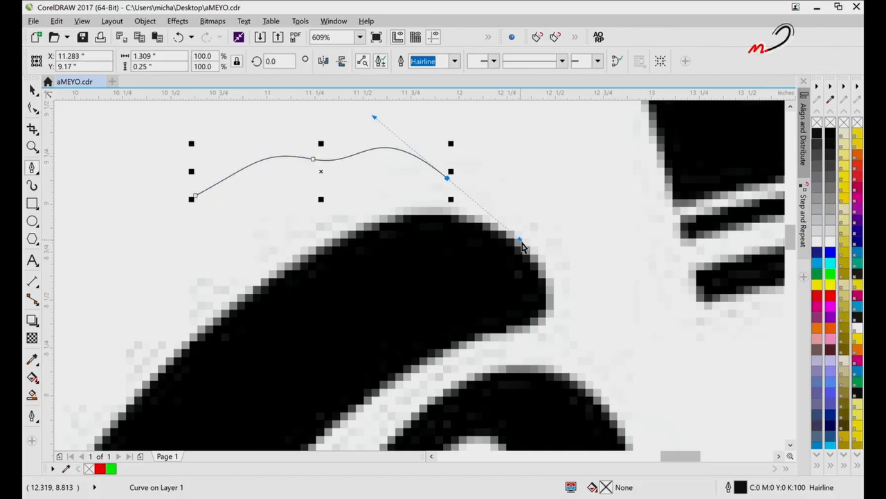
{"action": "key", "text": "ctrl+z"}
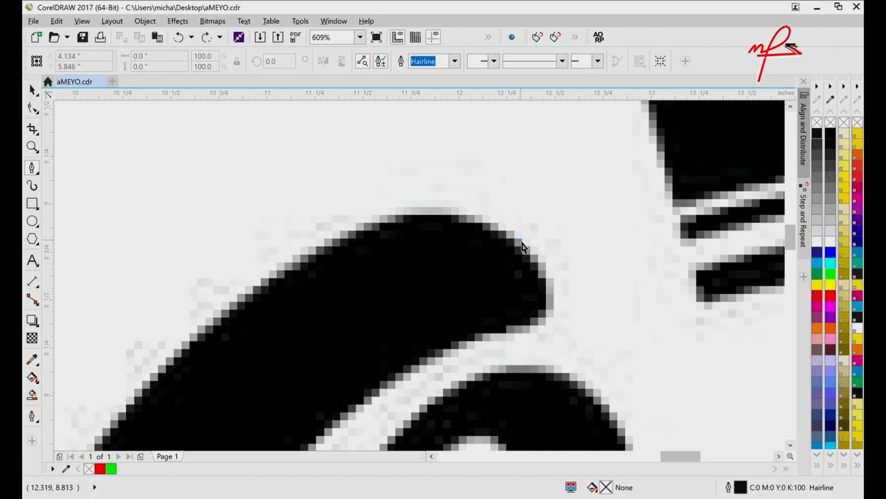
Step: Demonstrate the Bezier tool with a closed straight-sided triangle about 0.39 by 0.37 inches above the Q, and undo it
{"action": "left_click", "coordinate": [84, 203]}
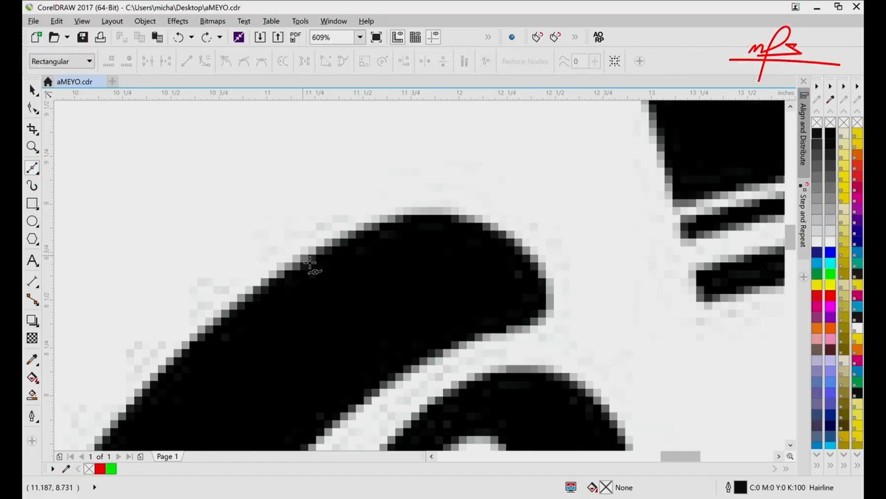
{"action": "left_click", "coordinate": [166, 164]}
{"action": "left_click", "coordinate": [243, 164]}
{"action": "double_click", "coordinate": [205, 237]}
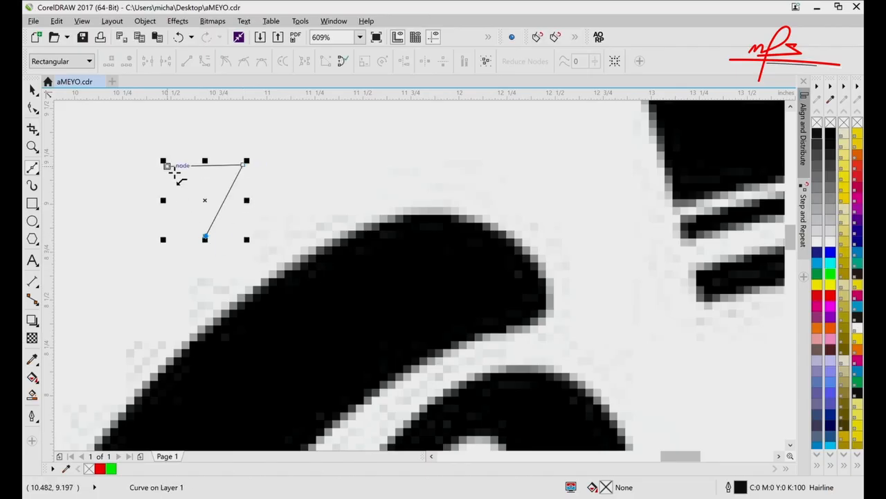
{"action": "left_click", "coordinate": [167, 166]}
{"action": "key", "text": "space"}
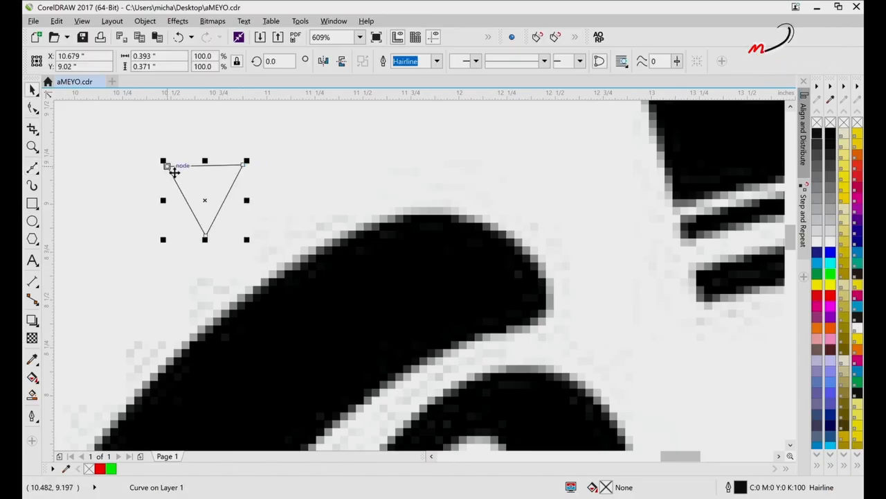
{"action": "key", "text": "ctrl+z"}
{"action": "key", "text": "ctrl+z"}
{"action": "key", "text": "ctrl+z"}
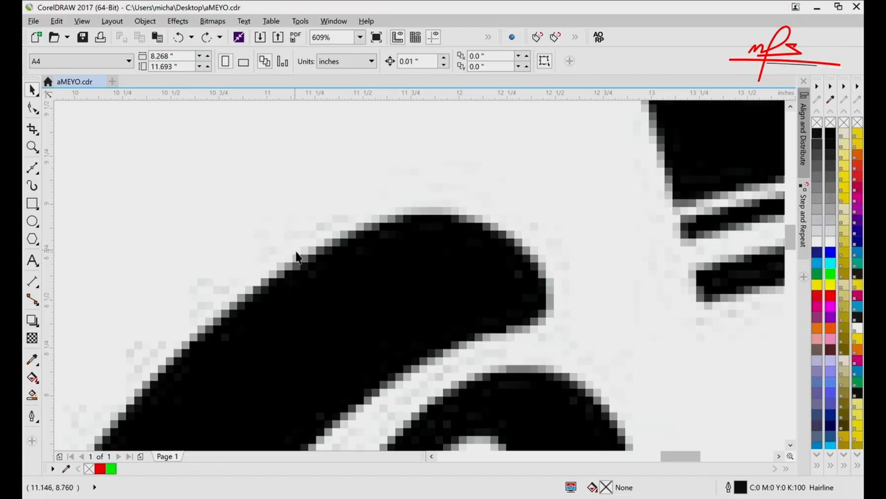
Step: Trace the rounded tip of the Q's upper stroke with four straight-line Bezier nodes and give the path a red outline
{"action": "left_click", "coordinate": [31, 167]}
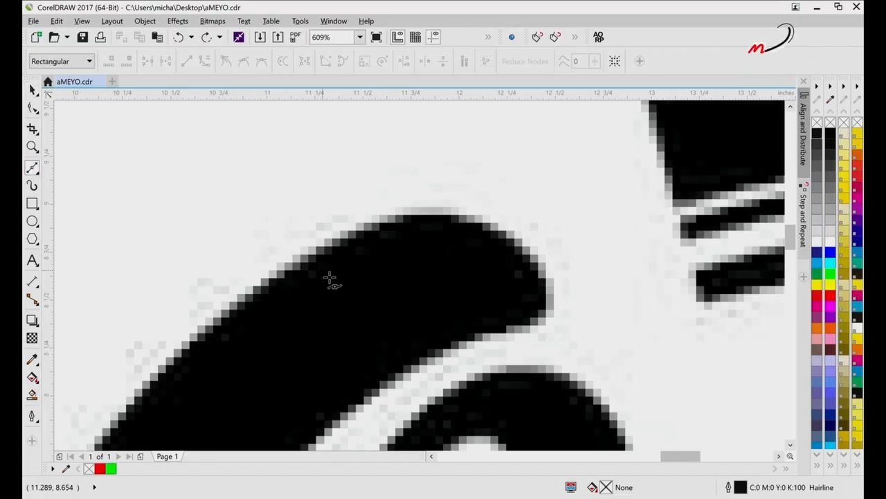
{"action": "left_click", "coordinate": [286, 268]}
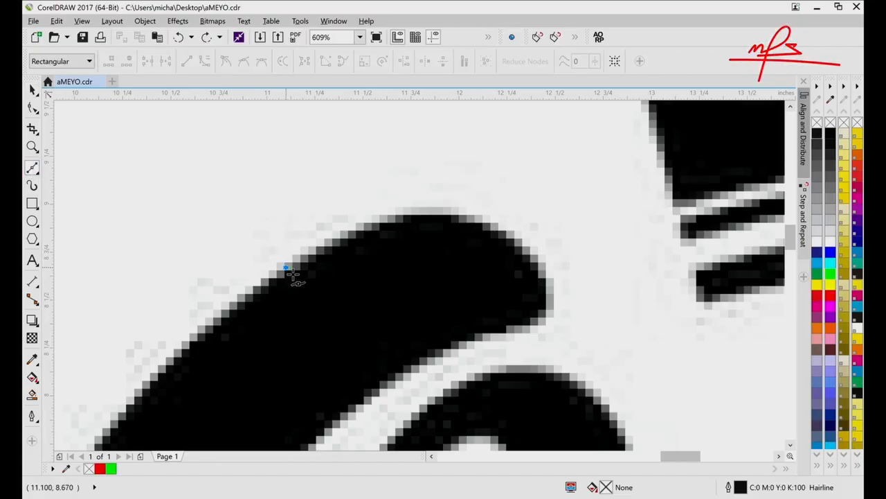
{"action": "left_click", "coordinate": [435, 222]}
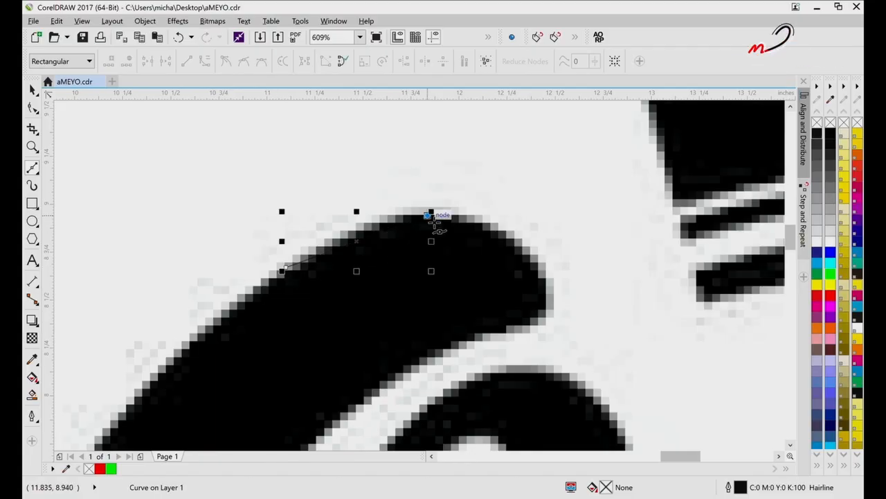
{"action": "left_click", "coordinate": [549, 292]}
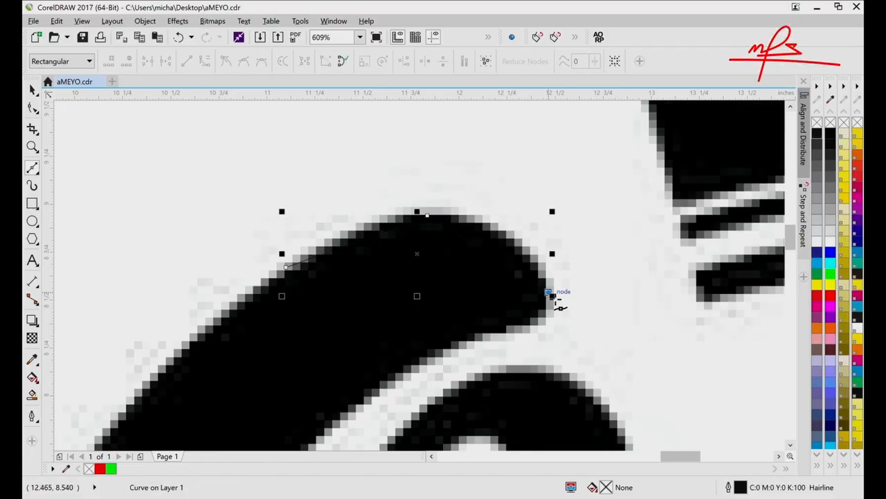
{"action": "left_click", "coordinate": [454, 345]}
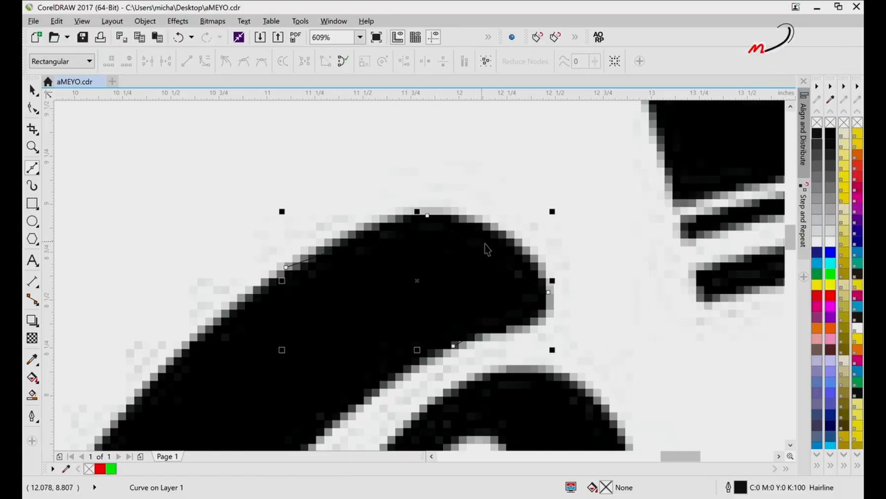
{"action": "key", "text": "space"}
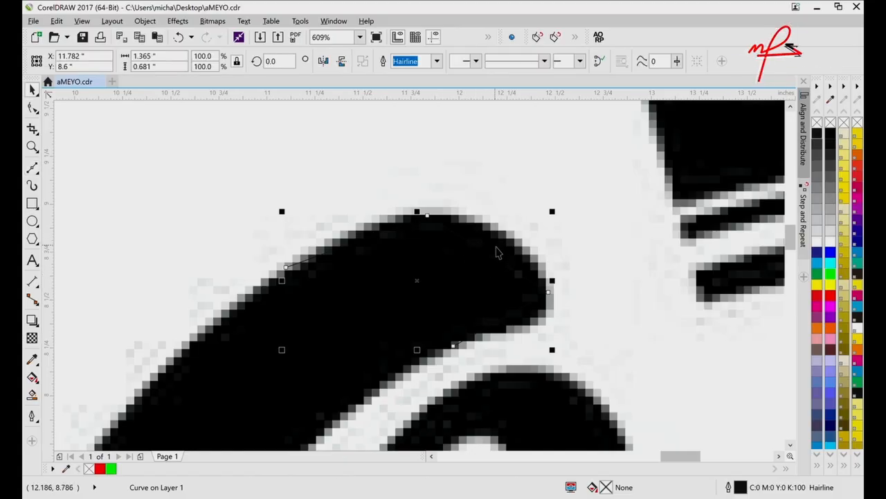
{"action": "right_click", "coordinate": [830, 297]}
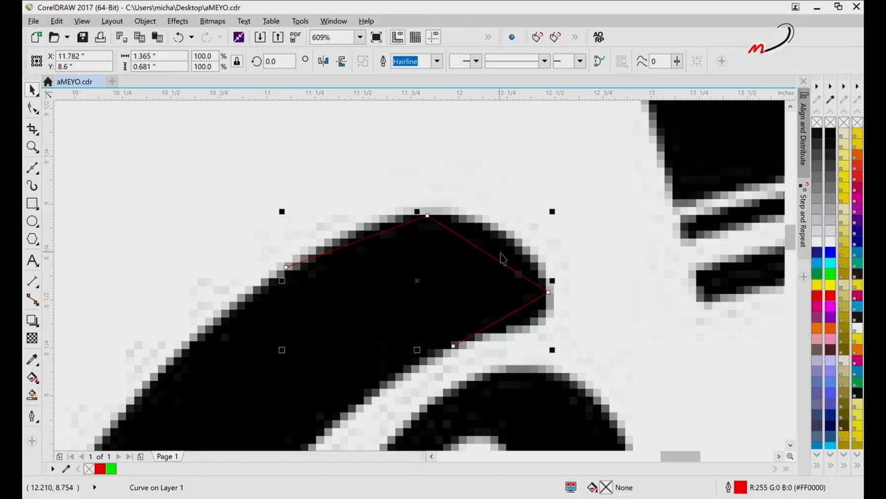
Step: Extend the red path from its last node with four more nodes down the left stroke's inner edge and across the gap's lower end
{"action": "scroll", "coordinate": [504, 259], "scroll_direction": "down", "scroll_amount": 1}
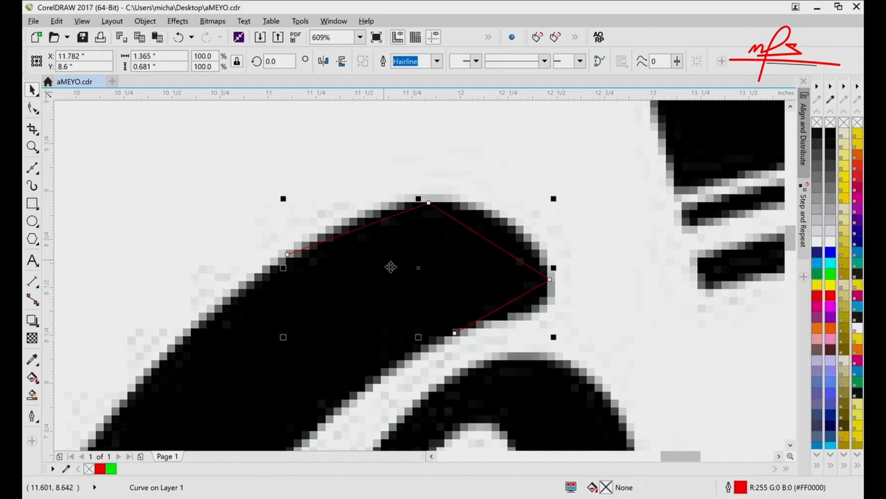
{"action": "scroll", "coordinate": [392, 267], "scroll_direction": "down", "scroll_amount": 4}
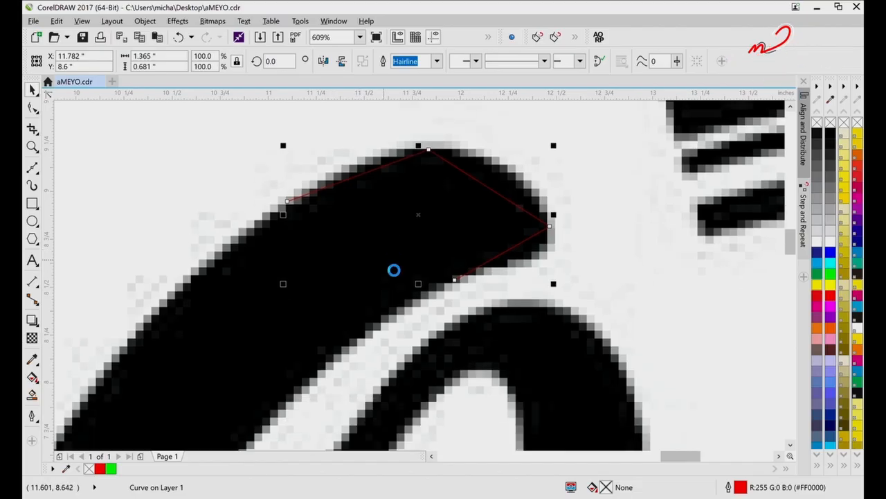
{"action": "left_click", "coordinate": [32, 168]}
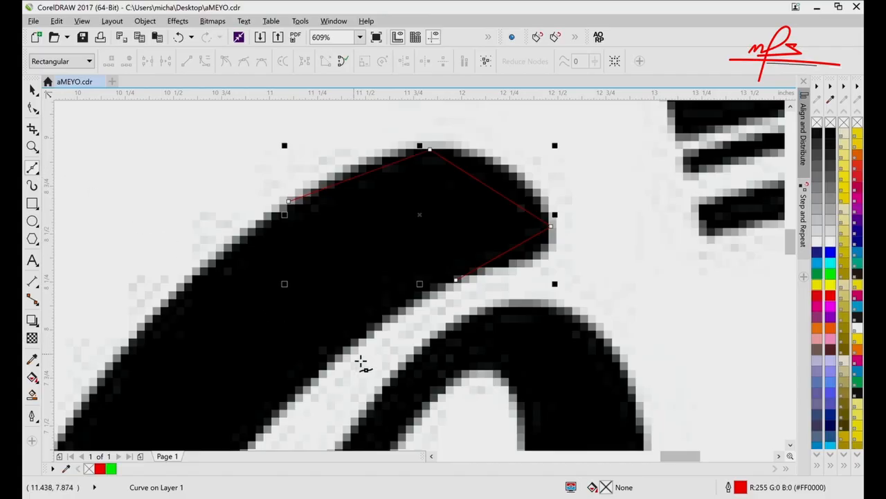
{"action": "left_click", "coordinate": [463, 286]}
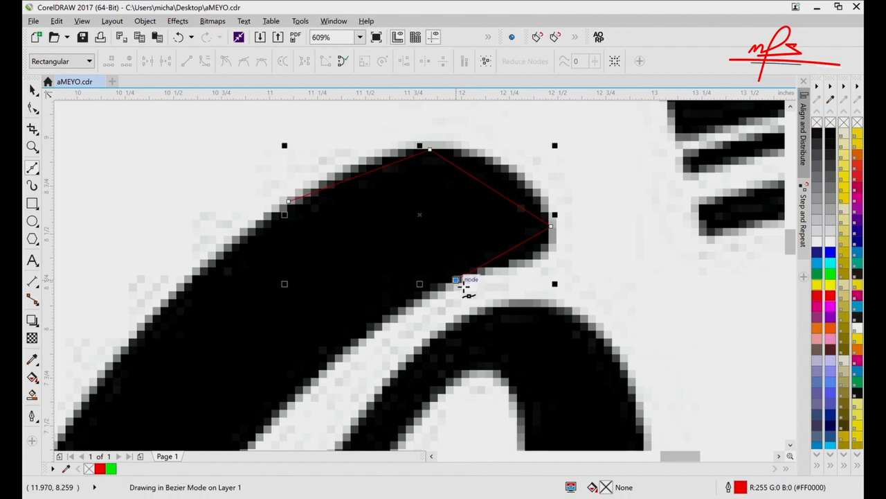
{"action": "scroll", "coordinate": [464, 287], "scroll_direction": "down", "scroll_amount": 3}
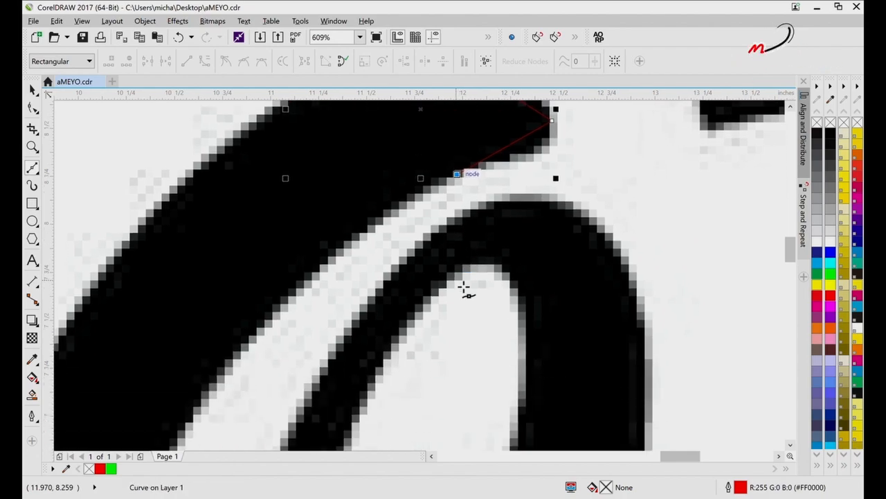
{"action": "left_click", "coordinate": [265, 339]}
{"action": "scroll", "coordinate": [265, 340], "scroll_direction": "down", "scroll_amount": 4}
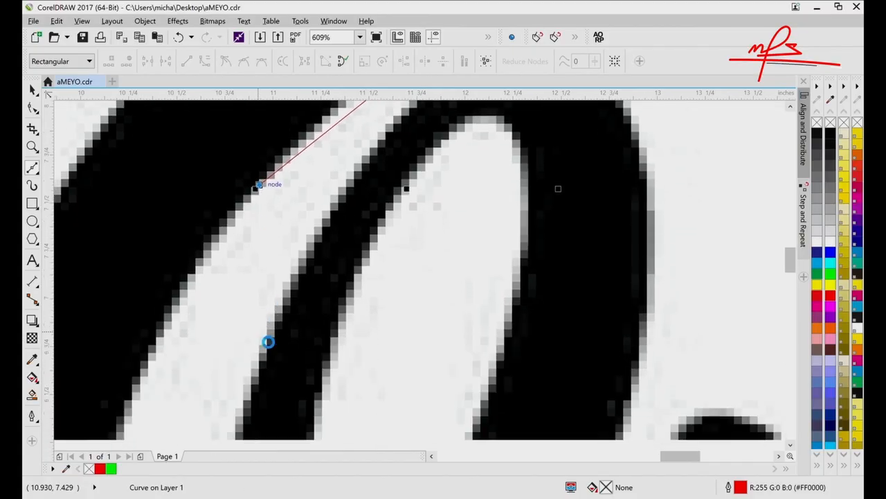
{"action": "scroll", "coordinate": [267, 341], "scroll_direction": "left", "scroll_amount": 4}
{"action": "left_click", "coordinate": [281, 378]}
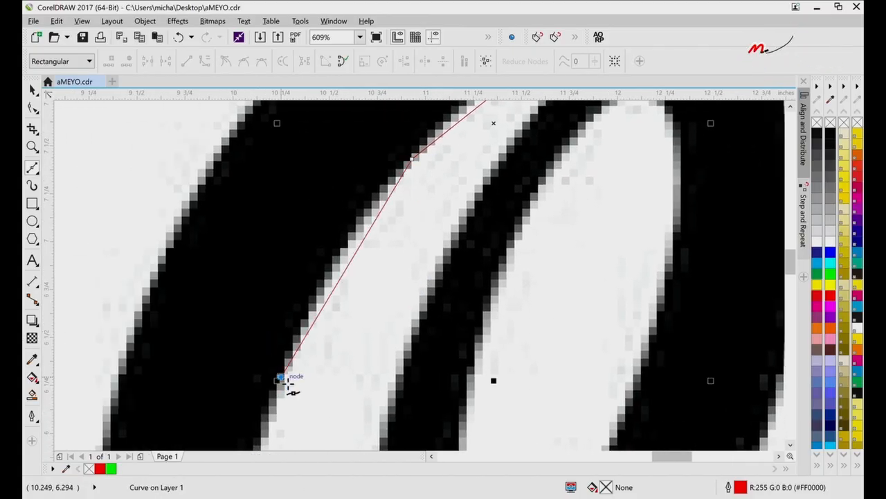
{"action": "scroll", "coordinate": [286, 383], "scroll_direction": "down", "scroll_amount": 10}
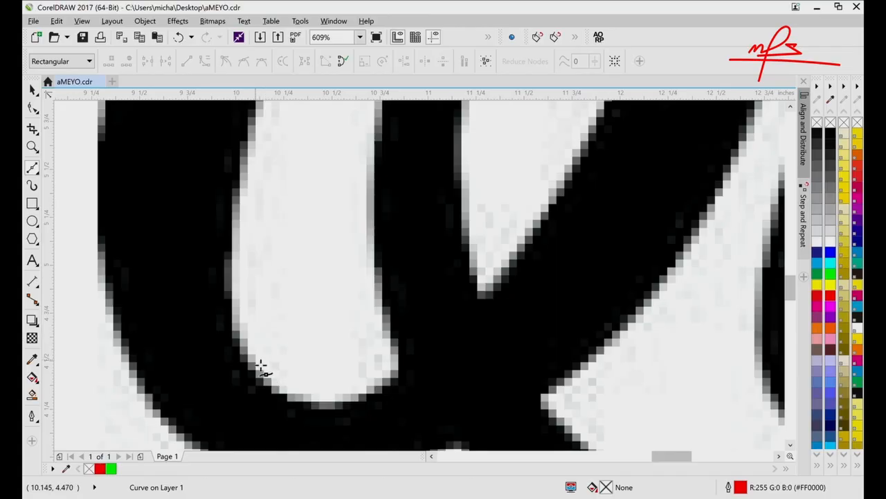
{"action": "left_click", "coordinate": [235, 345]}
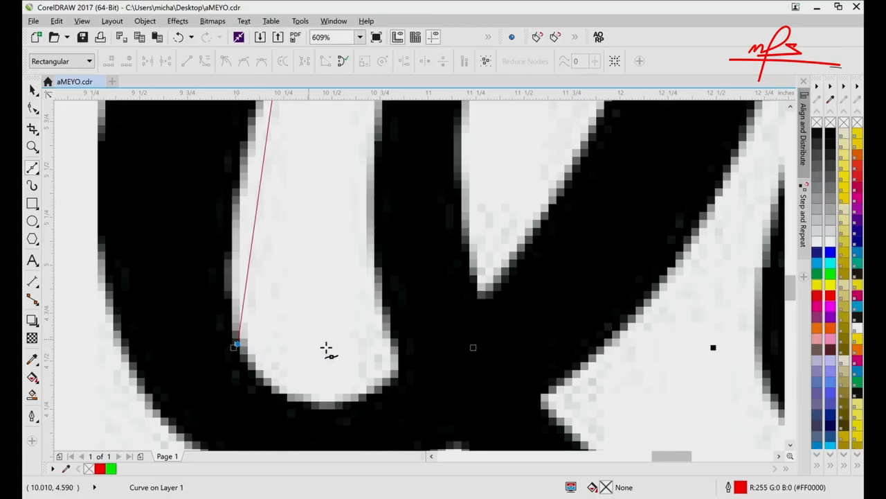
{"action": "left_click", "coordinate": [398, 368]}
Step: Continue the Bezier path with three nodes up the outer left edge of the Q's inner loop to its top
{"action": "scroll", "coordinate": [405, 374], "scroll_direction": "up", "scroll_amount": 3}
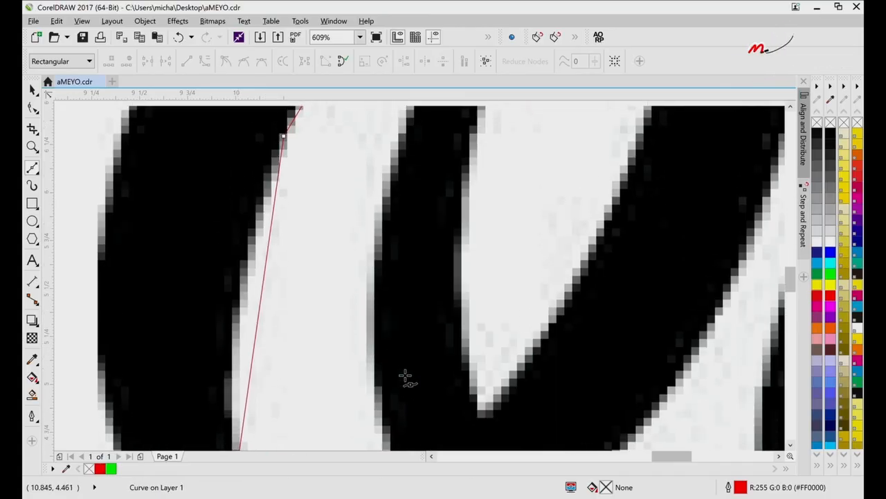
{"action": "scroll", "coordinate": [386, 270], "scroll_direction": "up", "scroll_amount": 6}
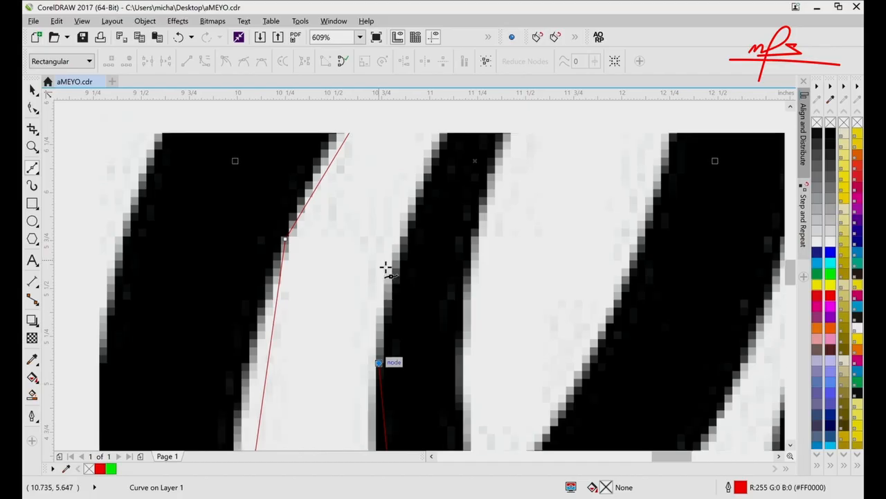
{"action": "left_click", "coordinate": [472, 224]}
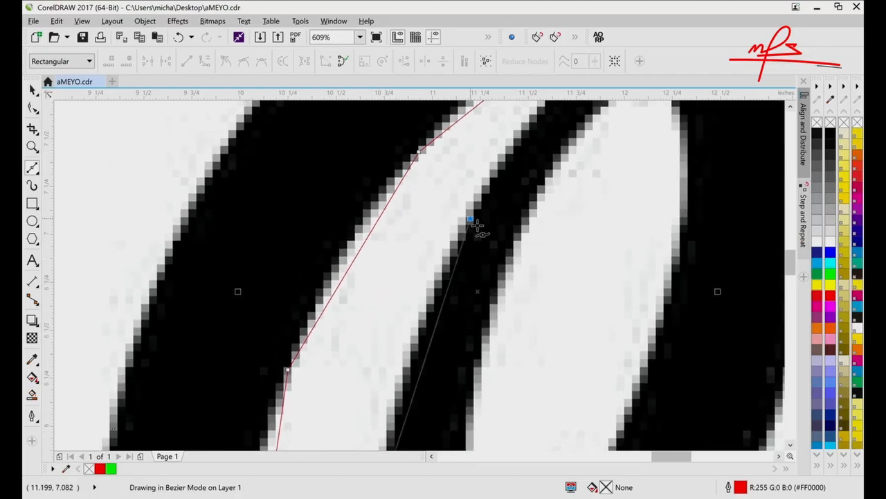
{"action": "scroll", "coordinate": [480, 228], "scroll_direction": "right", "scroll_amount": 5}
{"action": "scroll", "coordinate": [480, 229], "scroll_direction": "up", "scroll_amount": 2}
{"action": "scroll", "coordinate": [481, 228], "scroll_direction": "up", "scroll_amount": 2}
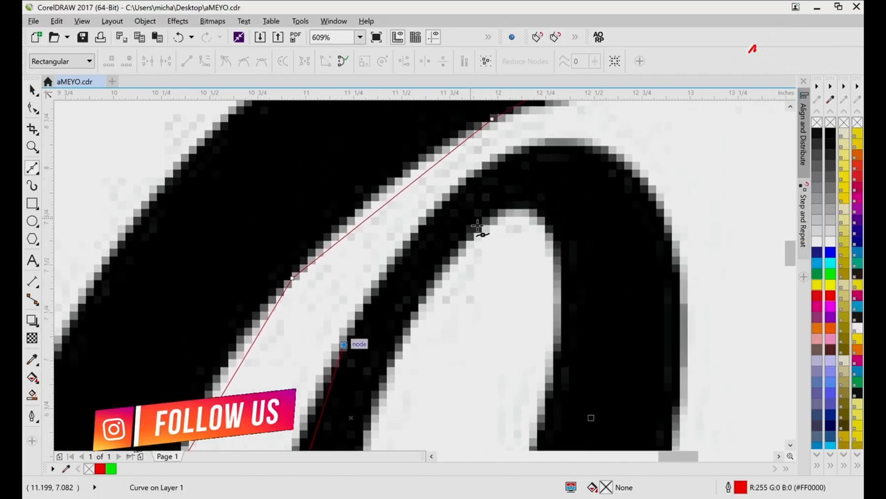
{"action": "left_click", "coordinate": [564, 145]}
Step: Examine the traced path against the whole Q of the Queen lettering
{"action": "key", "text": "z"}
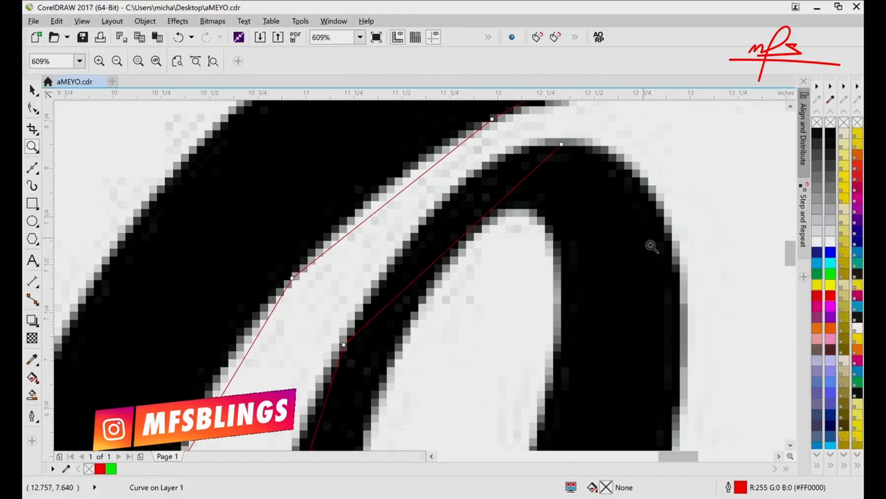
{"action": "left_click", "coordinate": [651, 245]}
{"action": "right_click", "coordinate": [651, 245]}
{"action": "right_click", "coordinate": [651, 245]}
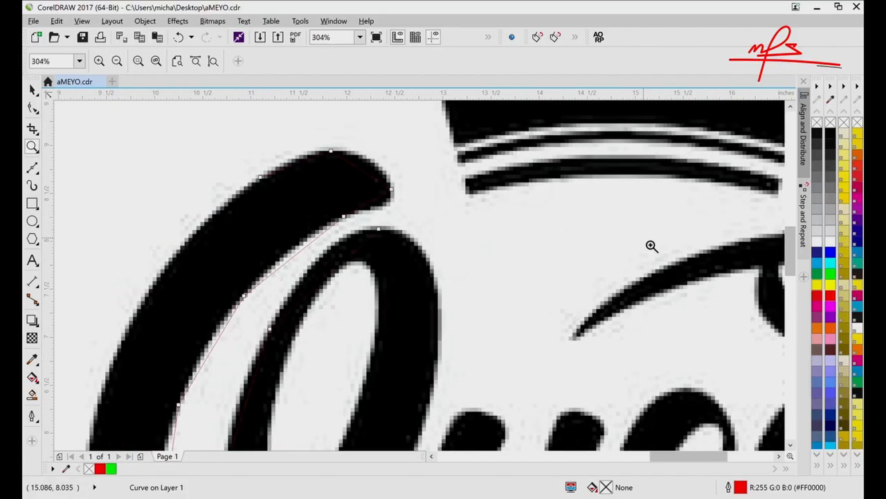
{"action": "scroll", "coordinate": [651, 245], "scroll_direction": "down", "scroll_amount": 2}
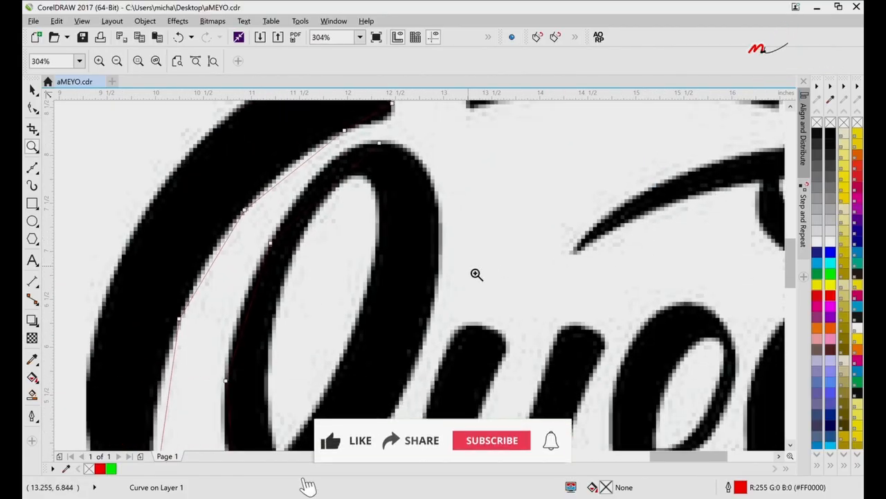
{"action": "right_click", "coordinate": [476, 274]}
{"action": "scroll", "coordinate": [476, 274], "scroll_direction": "down", "scroll_amount": 2}
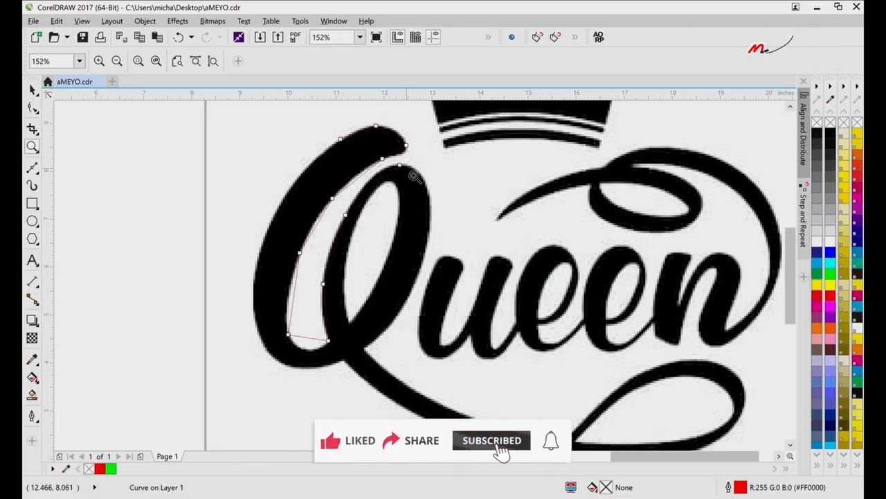
Step: Continue the Bezier path with four nodes down the Q's right outer edge and along the tail's upper edge to its first crossing
{"action": "key", "text": "F10"}
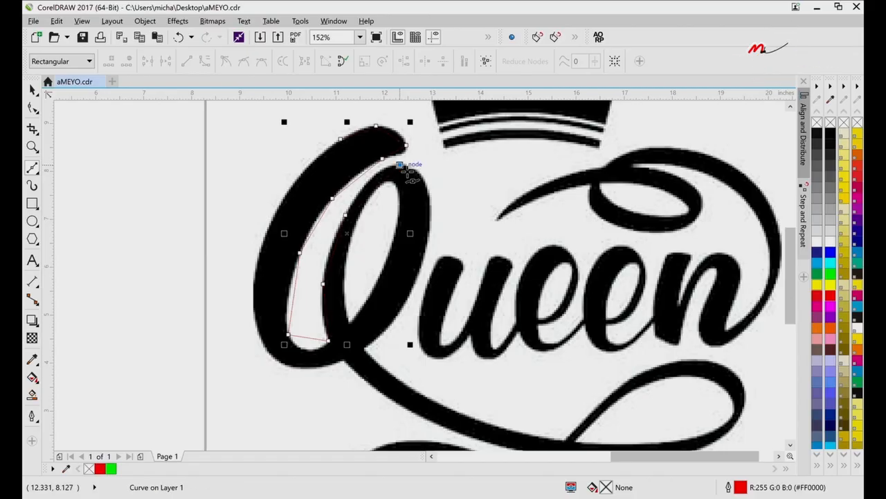
{"action": "left_click", "coordinate": [431, 233]}
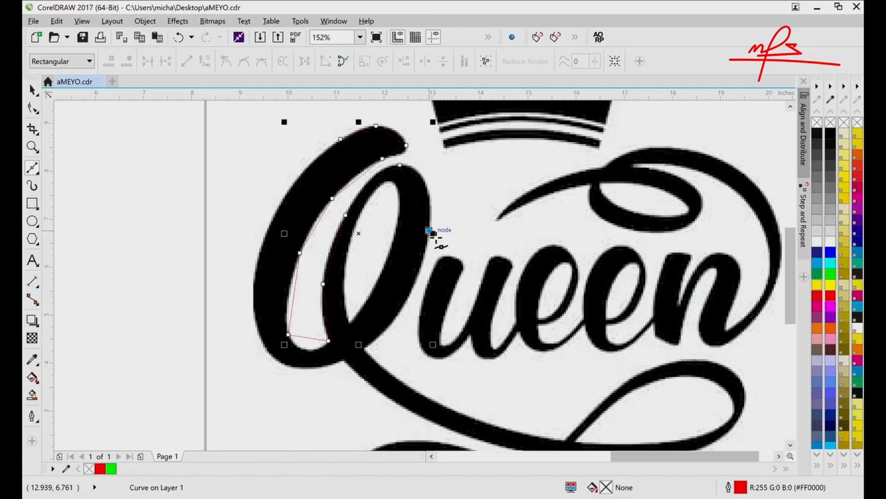
{"action": "scroll", "coordinate": [436, 237], "scroll_direction": "down", "scroll_amount": 3}
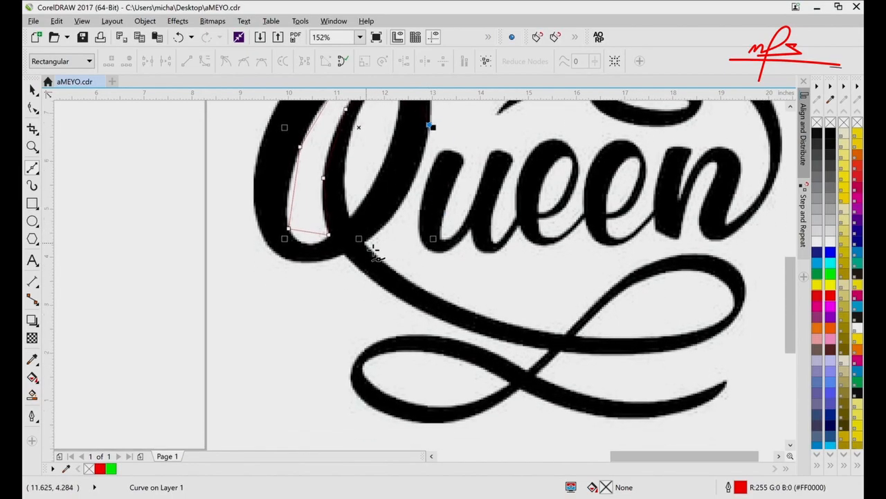
{"action": "left_click", "coordinate": [366, 244]}
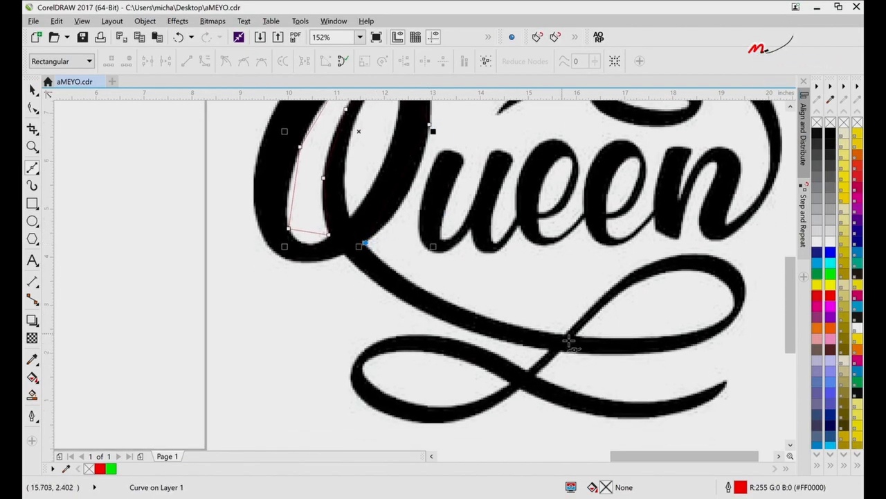
{"action": "left_click", "coordinate": [471, 311]}
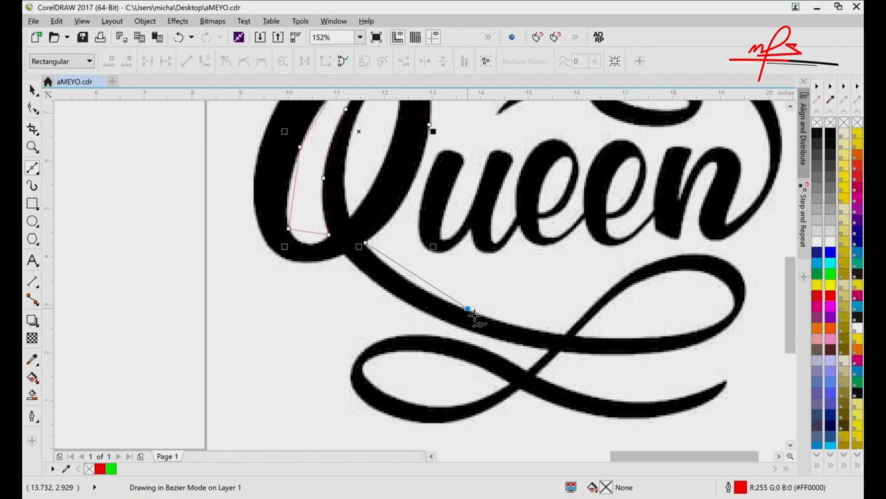
{"action": "left_click", "coordinate": [568, 337]}
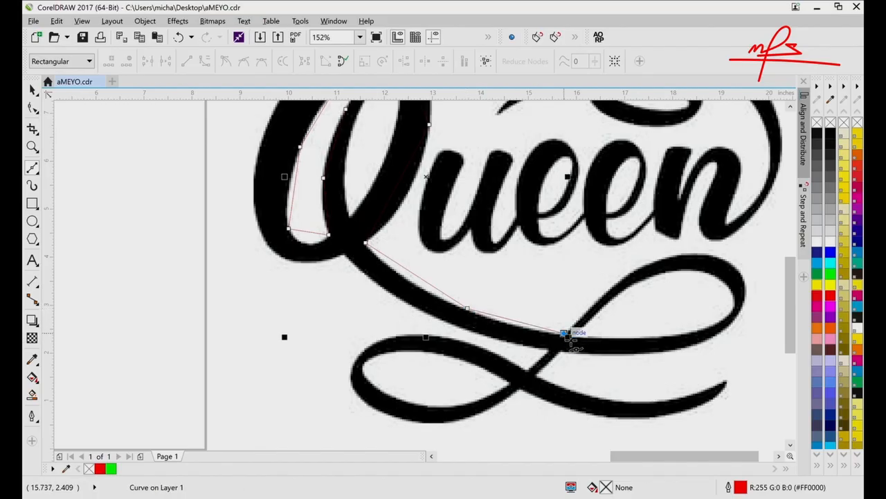
Step: Extend the path with four nodes around the outer edge of the tail's right loop and back under the first crossing
{"action": "left_click", "coordinate": [668, 259]}
{"action": "left_click", "coordinate": [746, 292]}
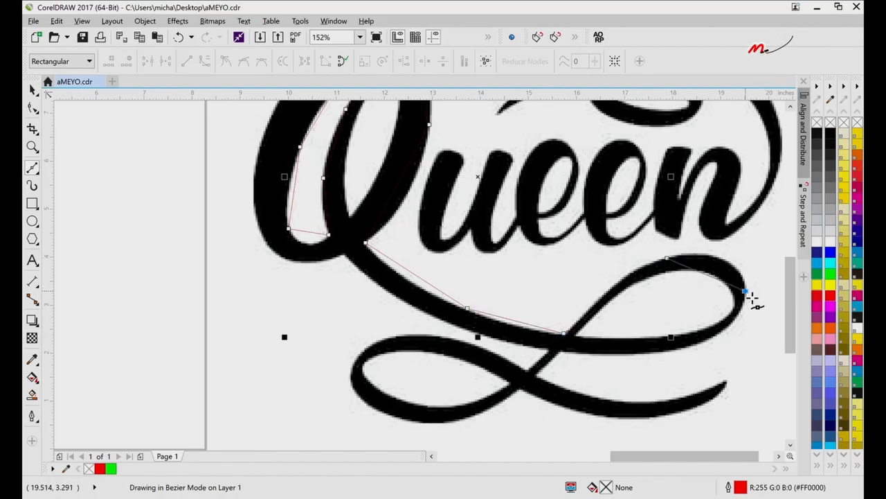
{"action": "left_click", "coordinate": [683, 347]}
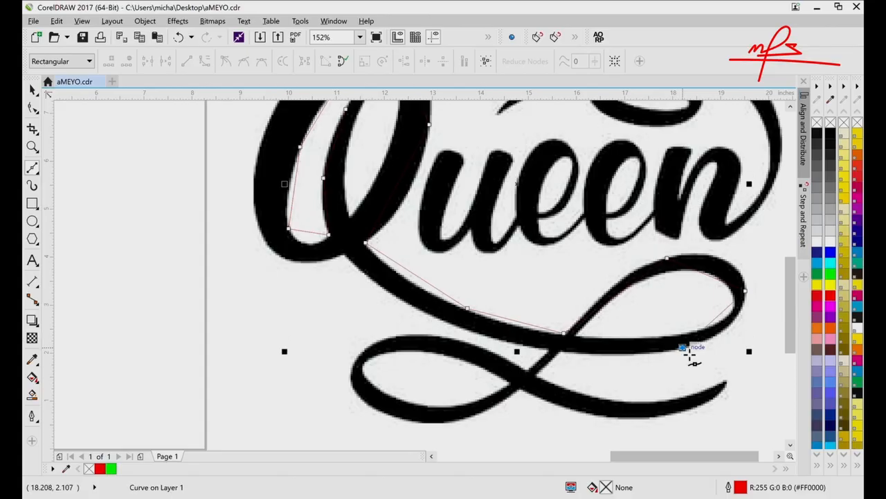
{"action": "left_click", "coordinate": [563, 353]}
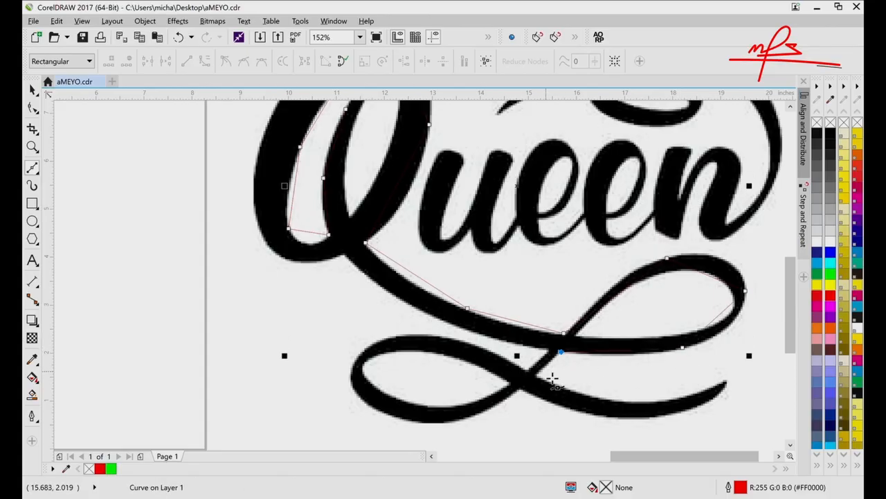
Step: Add three nodes down to the tail's second crossing and along the final stroke's upper edge to its pointed tip
{"action": "left_click", "coordinate": [539, 376]}
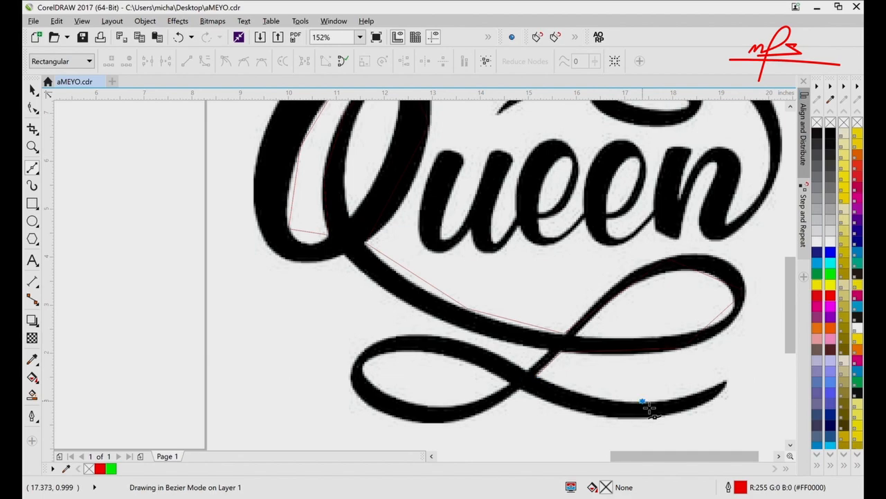
{"action": "left_click", "coordinate": [642, 401]}
{"action": "left_click", "coordinate": [731, 385]}
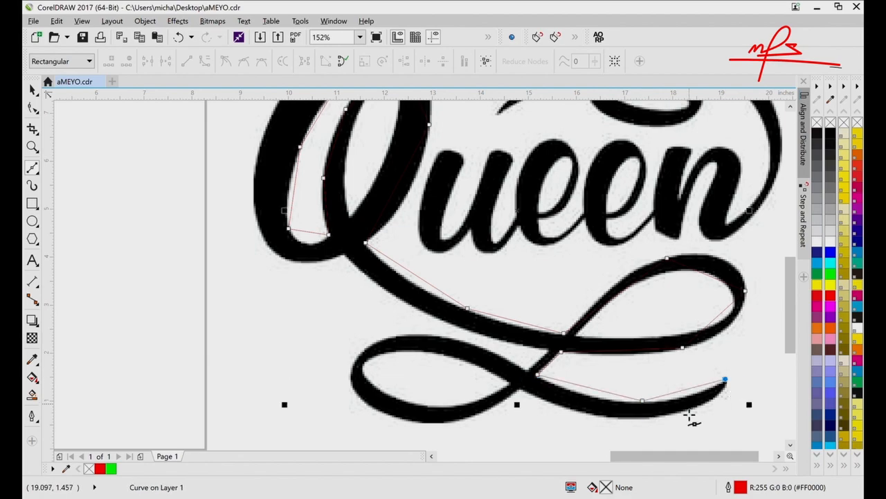
Step: Trace back along the final stroke's underside, around the tail's left loop, and up the tail's lower edge to the base of the Q
{"action": "left_click", "coordinate": [522, 390]}
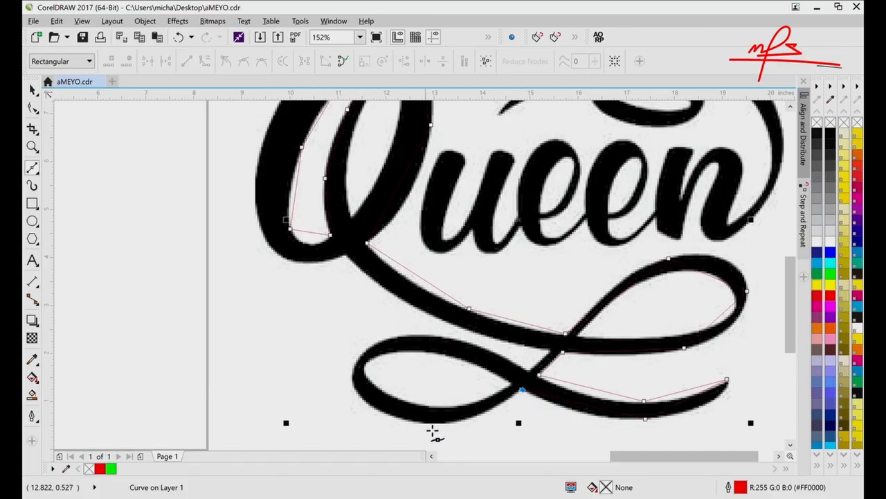
{"action": "left_click", "coordinate": [425, 423]}
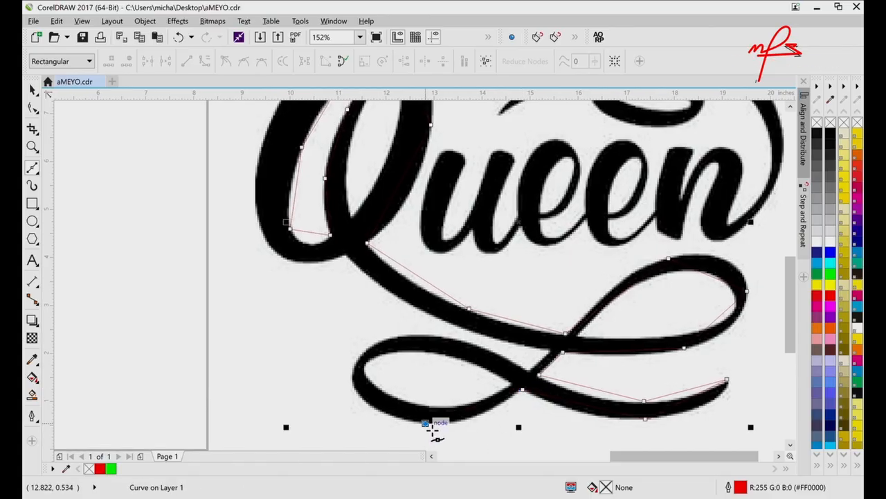
{"action": "left_click", "coordinate": [352, 371]}
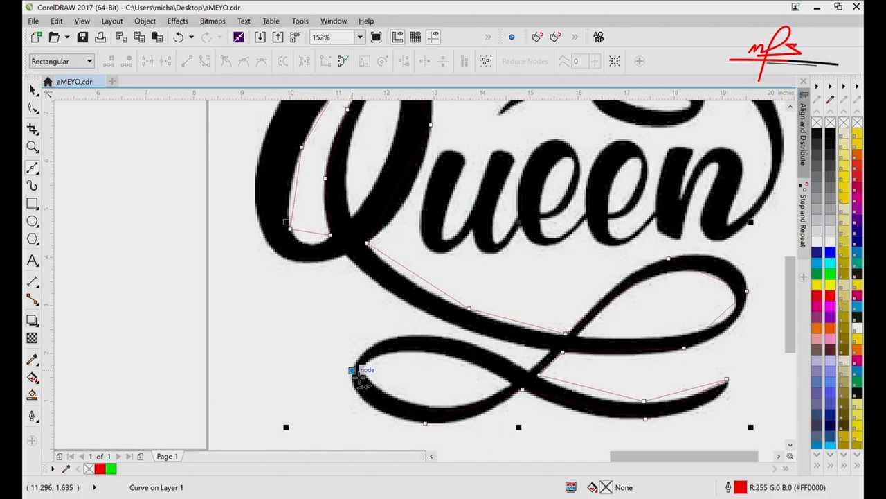
{"action": "left_click", "coordinate": [431, 334]}
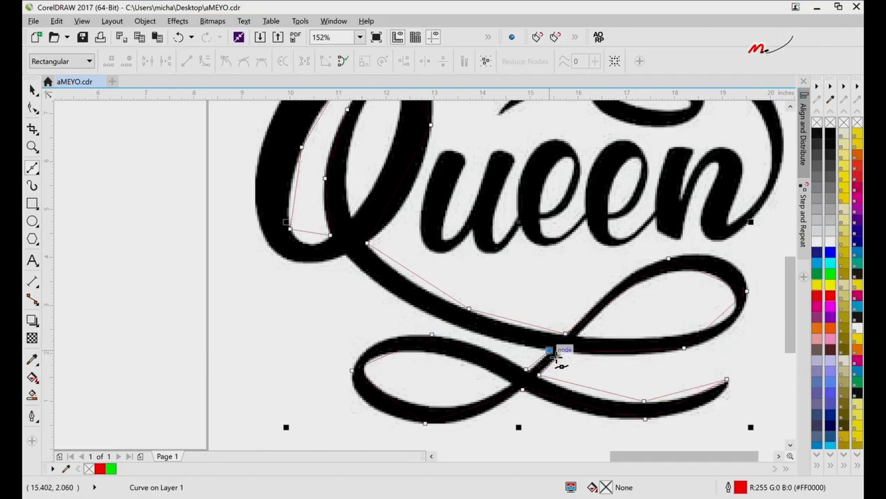
{"action": "left_click", "coordinate": [437, 317]}
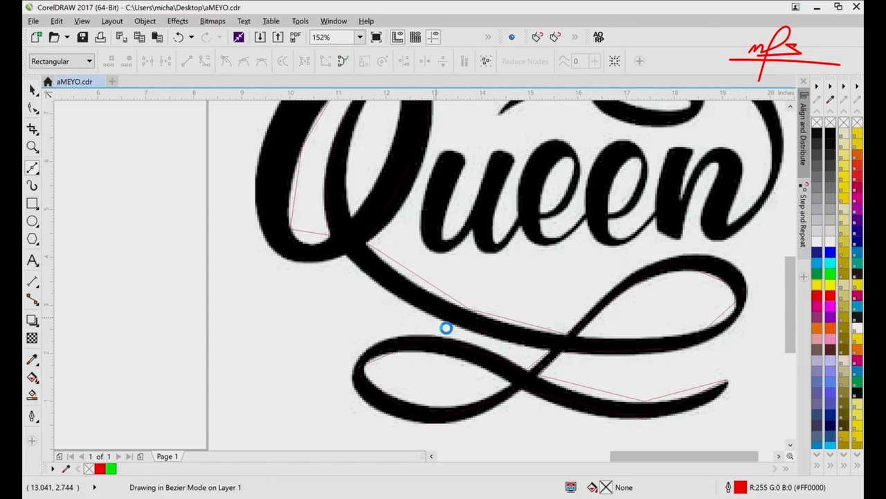
{"action": "left_click", "coordinate": [346, 256]}
Step: Close the path with straight segments around the Q's base and up its left outer edge to the starting node
{"action": "scroll", "coordinate": [350, 267], "scroll_direction": "up", "scroll_amount": 2}
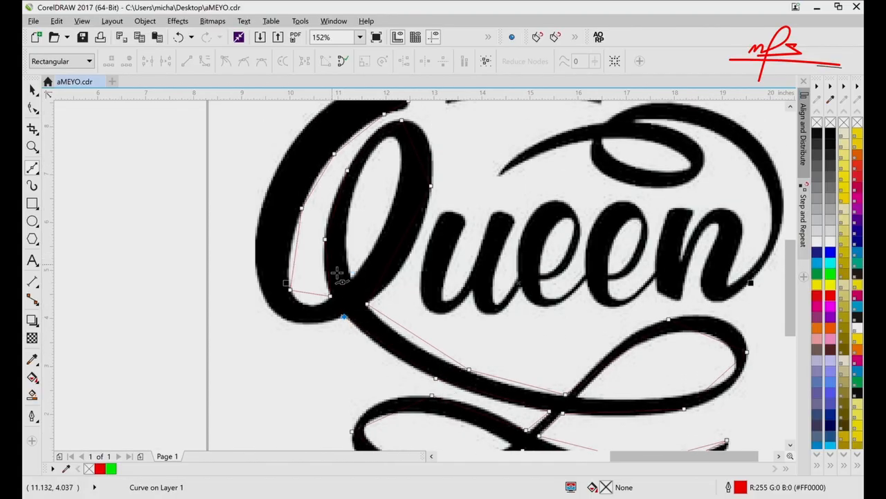
{"action": "left_click_drag", "start_coordinate": [256, 254], "coordinate": [250, 283]}
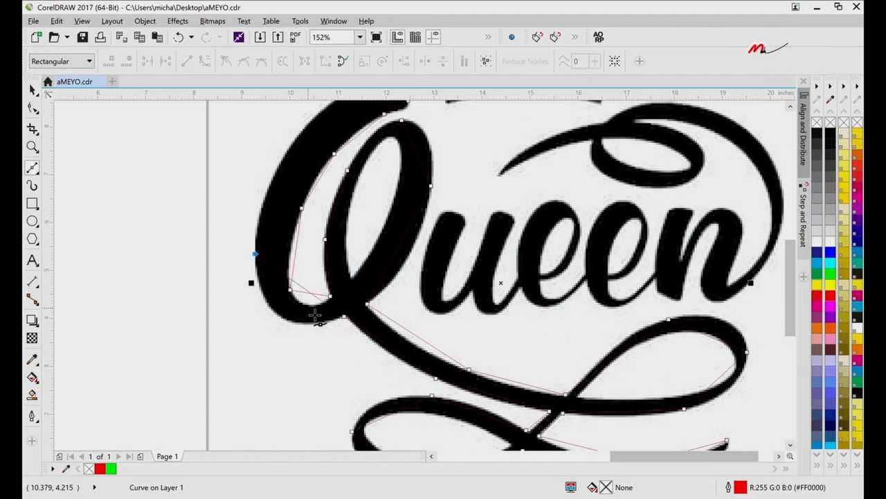
{"action": "key", "text": "ctrl+z"}
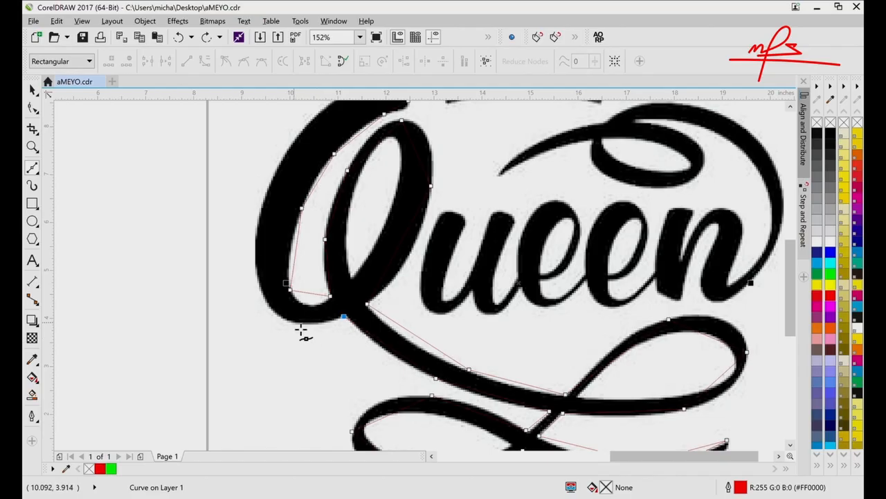
{"action": "left_click", "coordinate": [292, 323]}
{"action": "scroll", "coordinate": [294, 324], "scroll_direction": "up", "scroll_amount": 2}
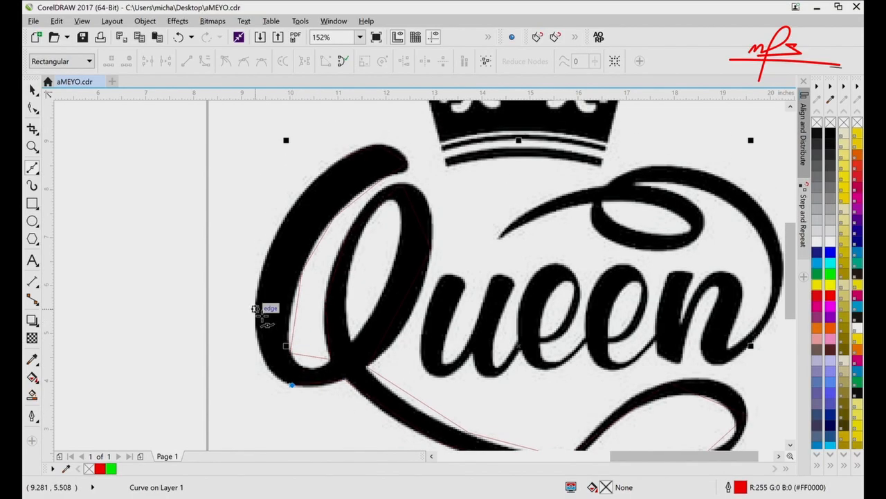
{"action": "left_click", "coordinate": [255, 308]}
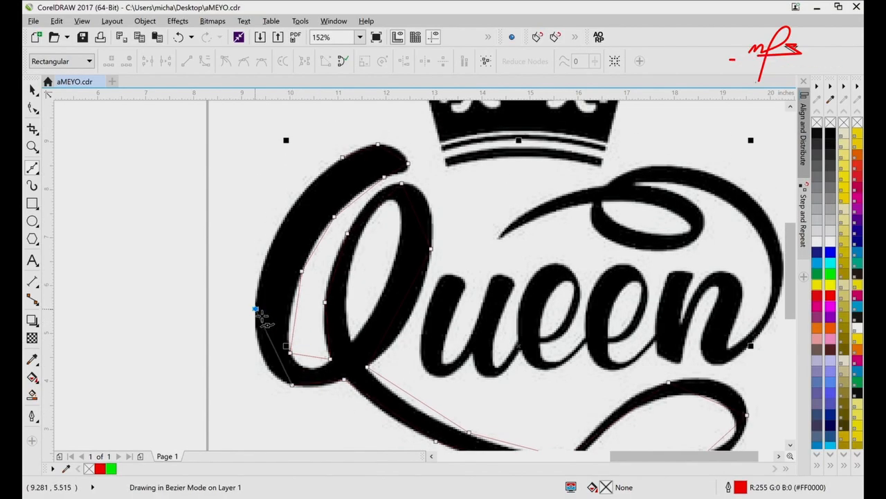
{"action": "left_click", "coordinate": [284, 214]}
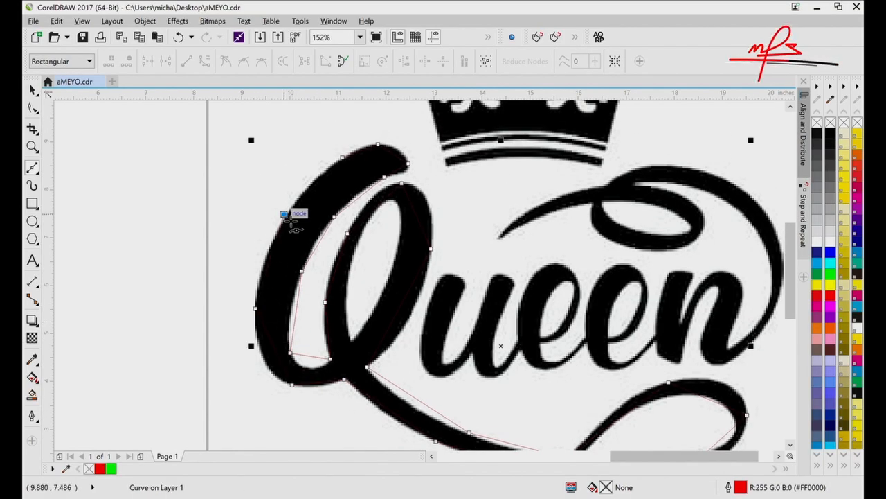
{"action": "left_click", "coordinate": [344, 158]}
{"action": "key", "text": "space"}
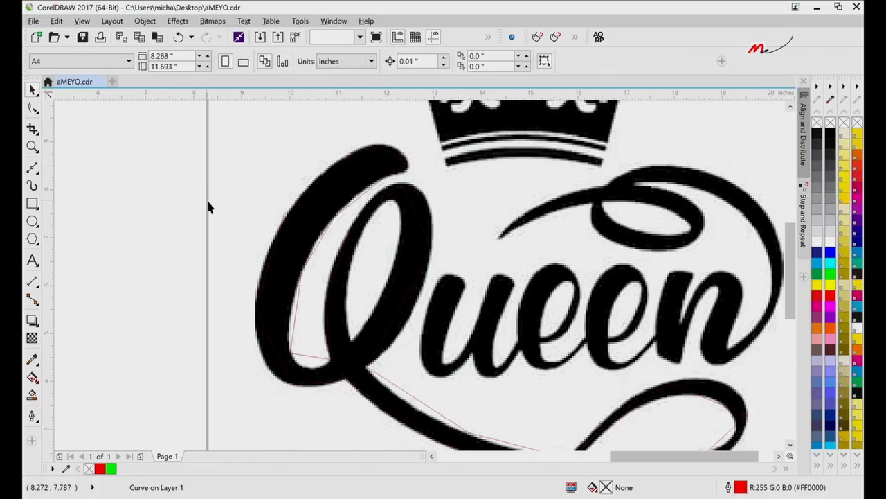
Step: Try filling the closed Q path with orange (#FF6600), and undo the fill
{"action": "left_click_drag", "start_coordinate": [263, 279], "coordinate": [247, 221]}
{"action": "key", "text": "ctrl+z"}
{"action": "key", "text": "ctrl+z"}
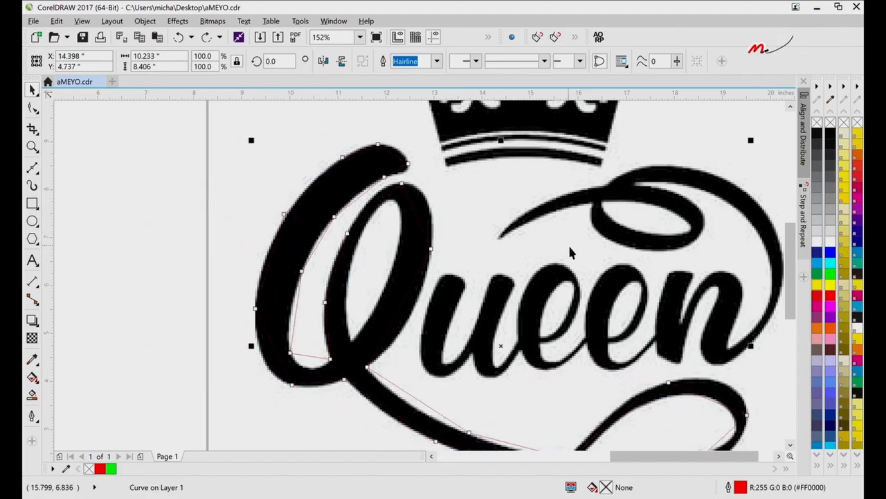
{"action": "left_click", "coordinate": [832, 336]}
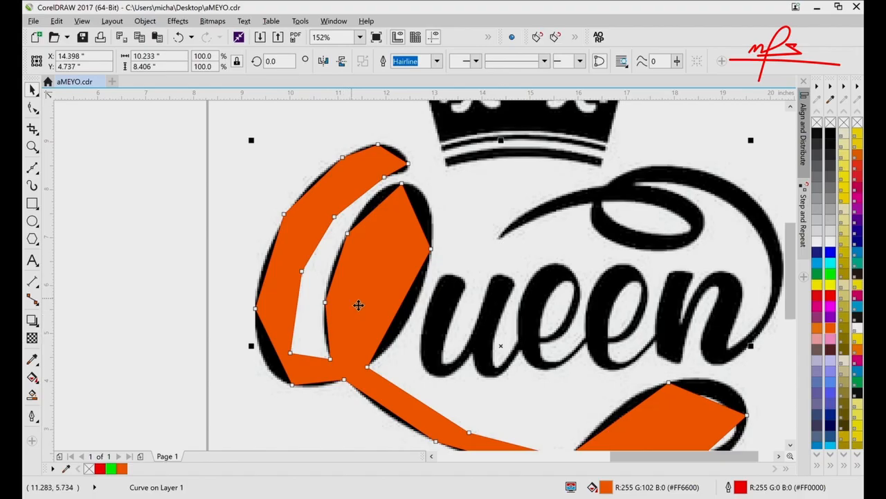
{"action": "key", "text": "ctrl+z"}
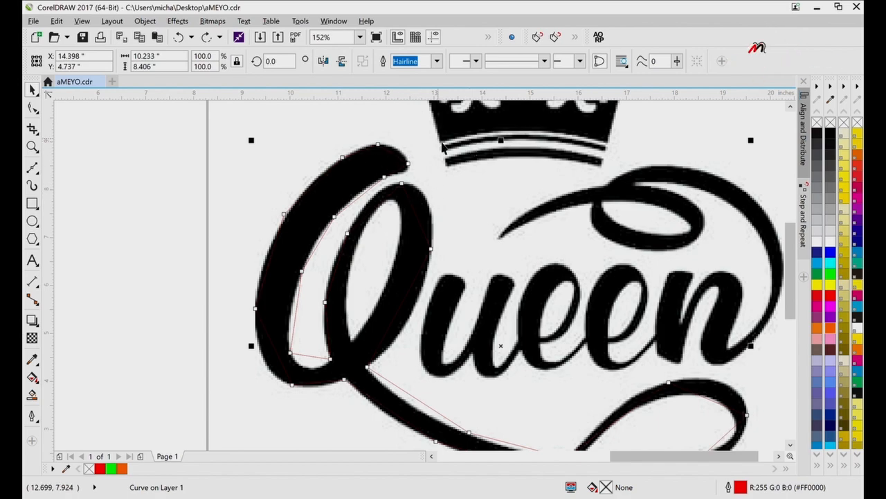
Step: Convert the segment along the top left of the Q's upper stroke to a curve and bend its handles to follow the black edge
{"action": "key", "text": "z"}
{"action": "left_click", "coordinate": [419, 182]}
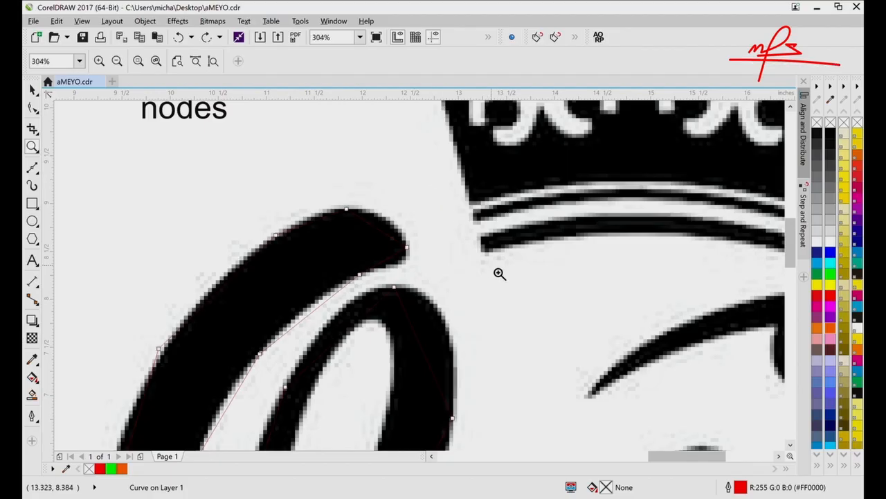
{"action": "left_click", "coordinate": [373, 248]}
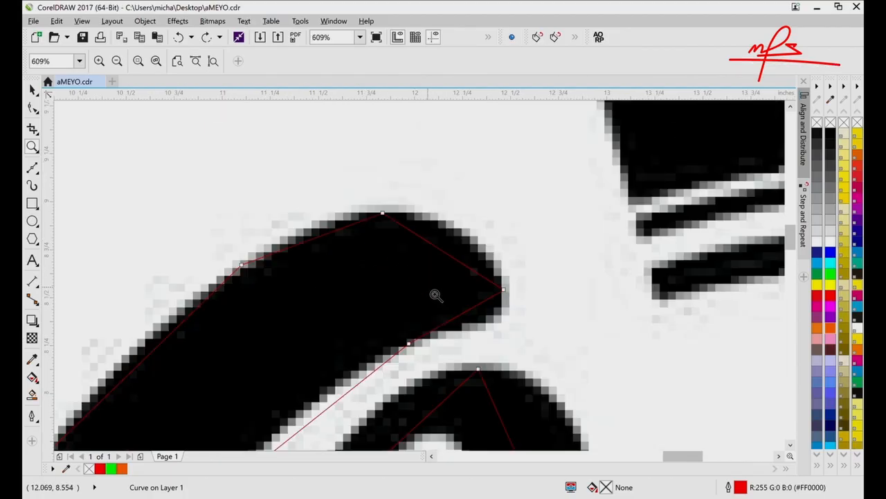
{"action": "key", "text": "F8"}
{"action": "key", "text": "F10"}
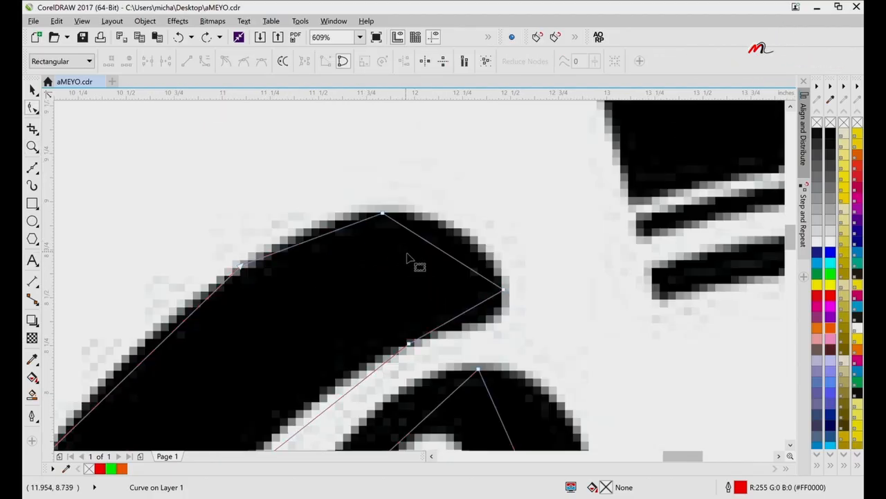
{"action": "left_click", "coordinate": [383, 215]}
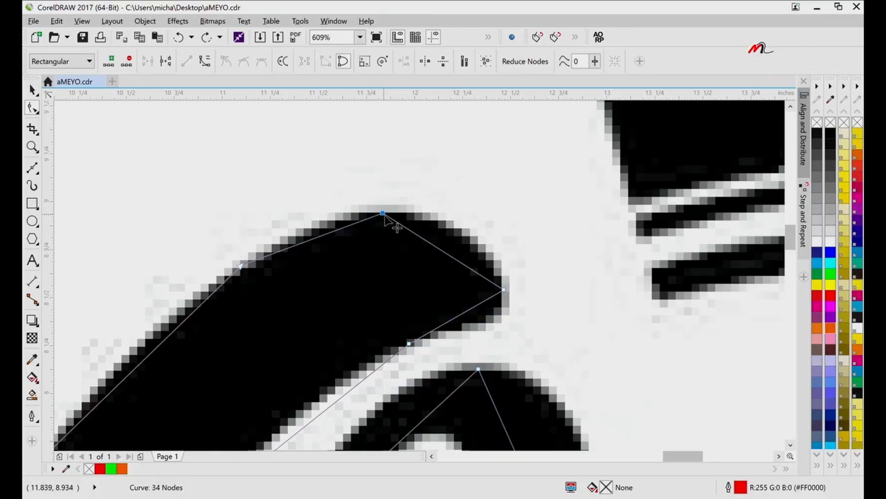
{"action": "left_click", "coordinate": [417, 268]}
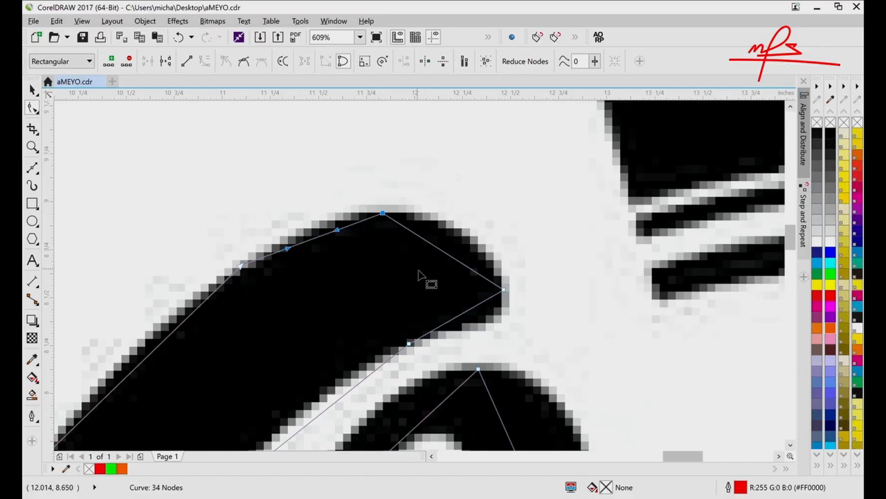
{"action": "left_click_drag", "start_coordinate": [338, 232], "coordinate": [336, 218]}
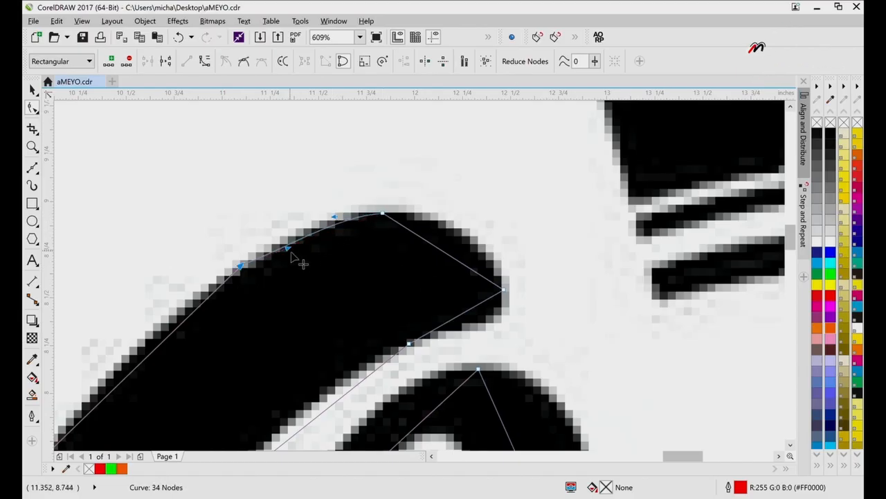
{"action": "left_click_drag", "start_coordinate": [290, 249], "coordinate": [288, 246]}
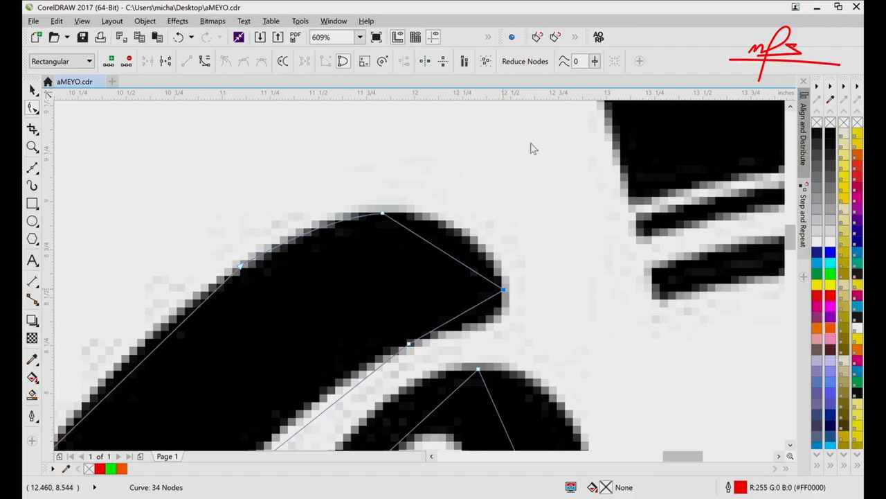
Step: Bend the segment from the top of the Q's upper stroke to its rounded tip so it follows the black edge
{"action": "left_click", "coordinate": [446, 258]}
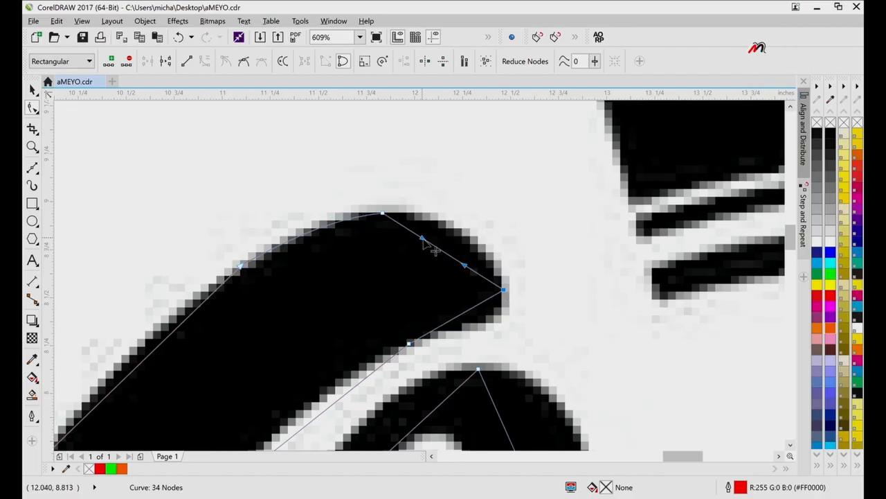
{"action": "left_click_drag", "start_coordinate": [423, 239], "coordinate": [450, 206]}
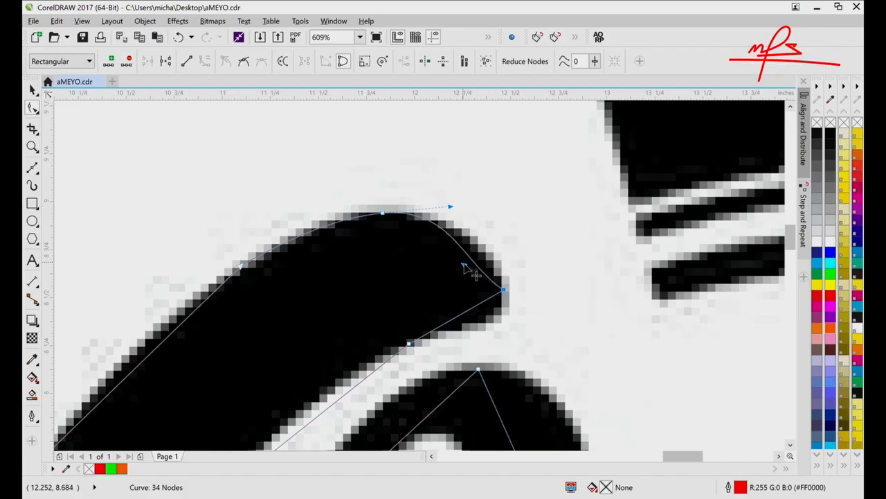
{"action": "left_click_drag", "start_coordinate": [463, 265], "coordinate": [494, 252]}
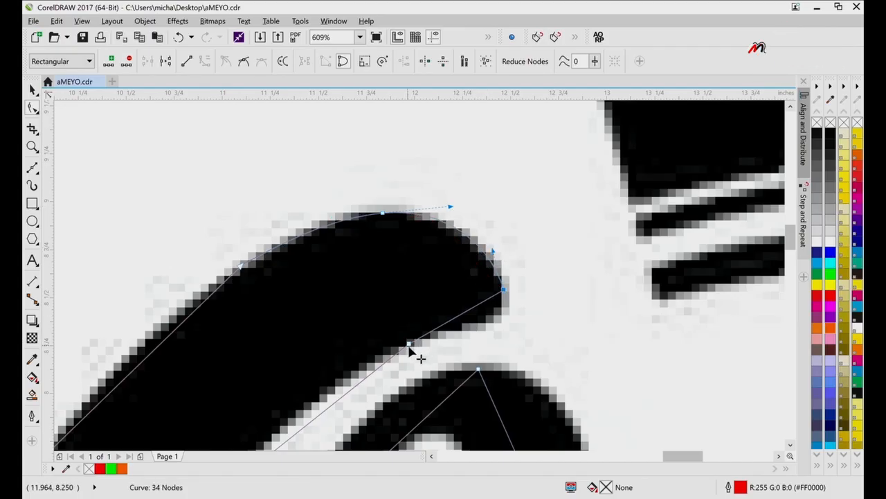
Step: Move the node under the upper stroke's tip onto the black edge and curve the segment around the tip's underside
{"action": "mouse_move", "coordinate": [408, 347]}
{"action": "left_mouse_down"}
{"action": "mouse_move", "coordinate": [402, 323]}
{"action": "mouse_move", "coordinate": [344, 324]}
{"action": "mouse_move", "coordinate": [403, 330]}
{"action": "mouse_move", "coordinate": [446, 306]}
{"action": "mouse_move", "coordinate": [410, 343]}
{"action": "mouse_move", "coordinate": [389, 325]}
{"action": "mouse_move", "coordinate": [411, 341]}
{"action": "left_mouse_up"}
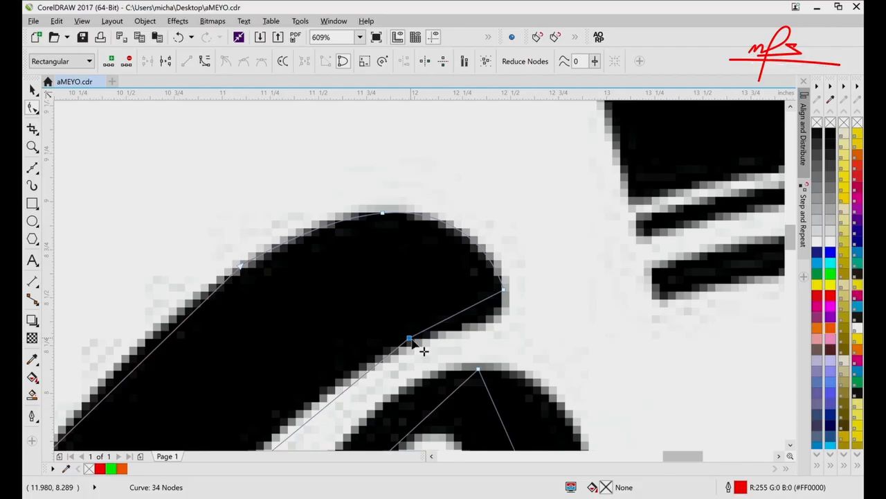
{"action": "left_click", "coordinate": [483, 300]}
{"action": "left_click_drag", "start_coordinate": [484, 310], "coordinate": [502, 336]}
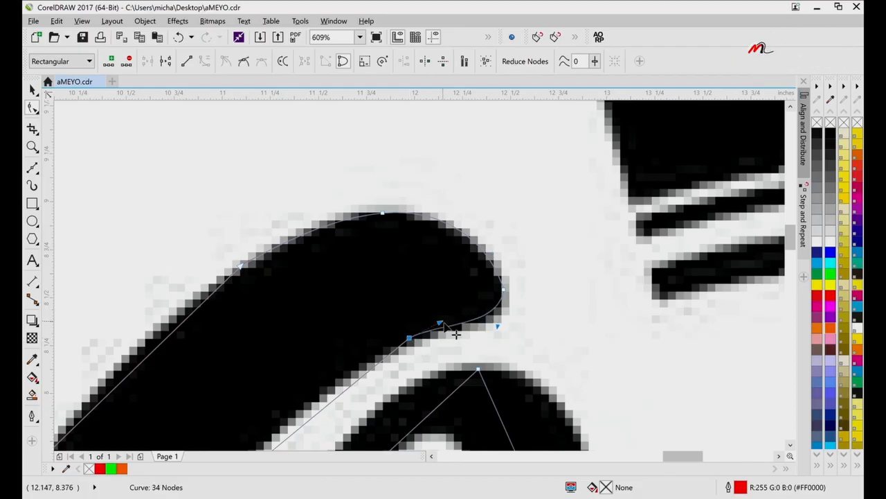
{"action": "left_click_drag", "start_coordinate": [444, 323], "coordinate": [511, 332]}
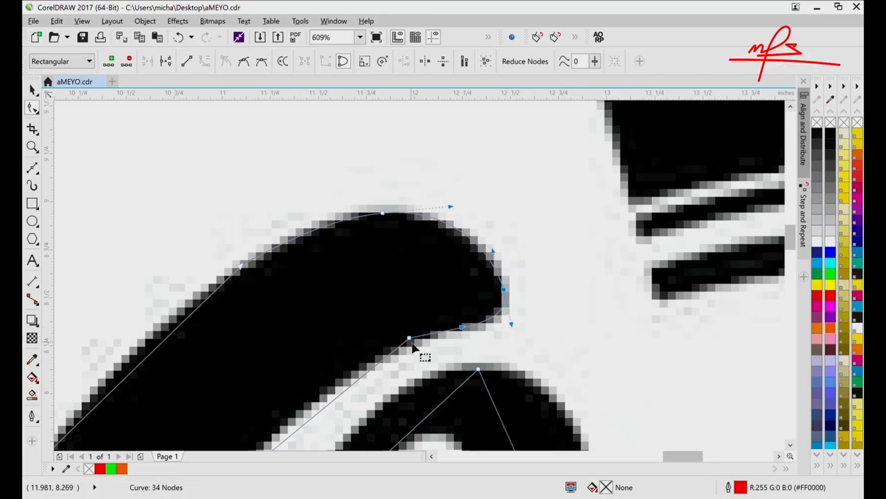
Step: Select all nodes of the Q path and convert its remaining straight segments to curves
{"action": "scroll", "coordinate": [424, 357], "scroll_direction": "down", "scroll_amount": 3}
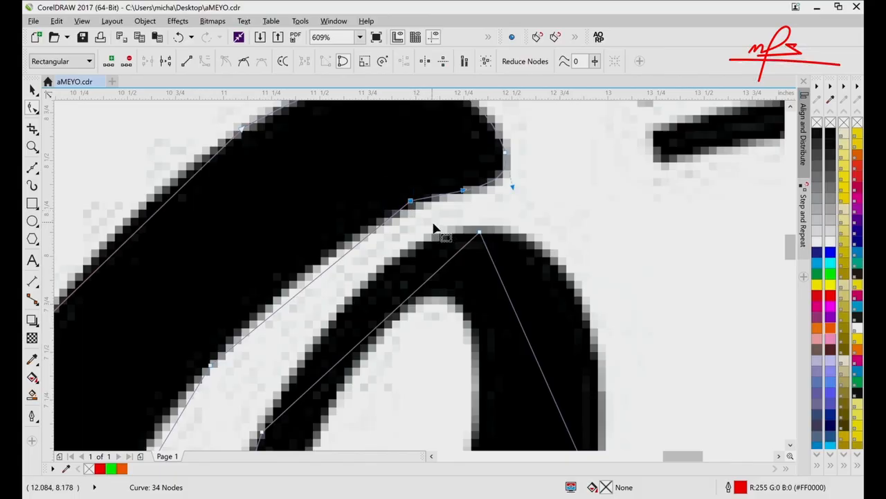
{"action": "key", "text": "ctrl+a"}
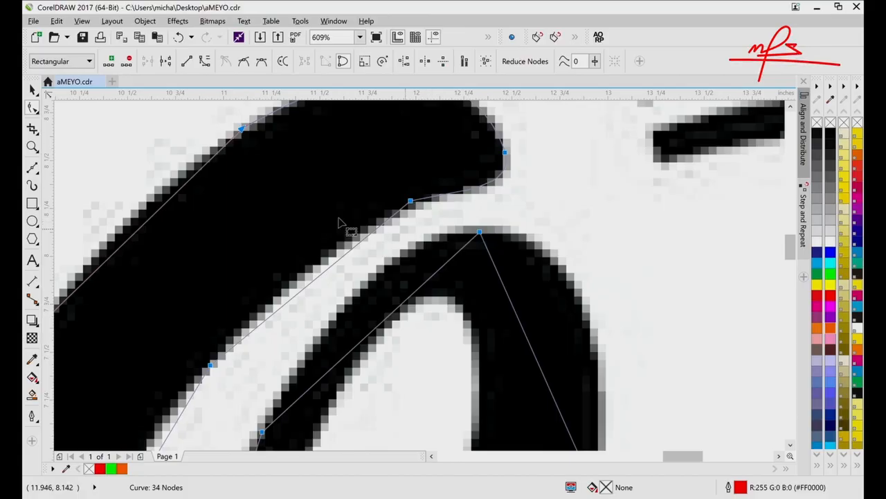
{"action": "key", "text": "z"}
{"action": "scroll", "coordinate": [341, 223], "scroll_direction": "down", "scroll_amount": 4}
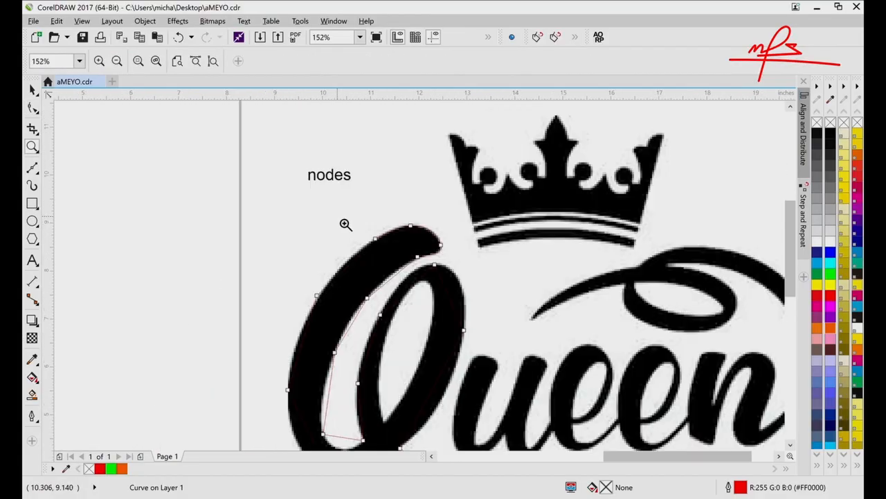
{"action": "scroll", "coordinate": [344, 224], "scroll_direction": "down", "scroll_amount": 2}
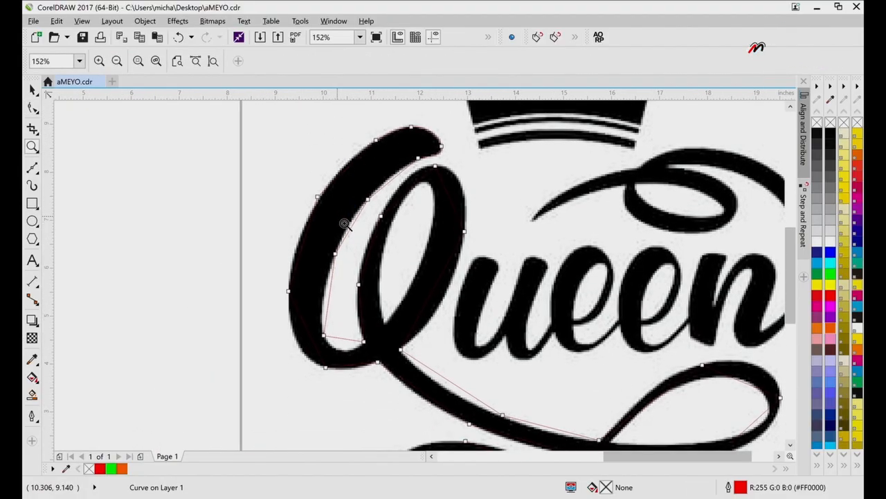
{"action": "key", "text": "F10"}
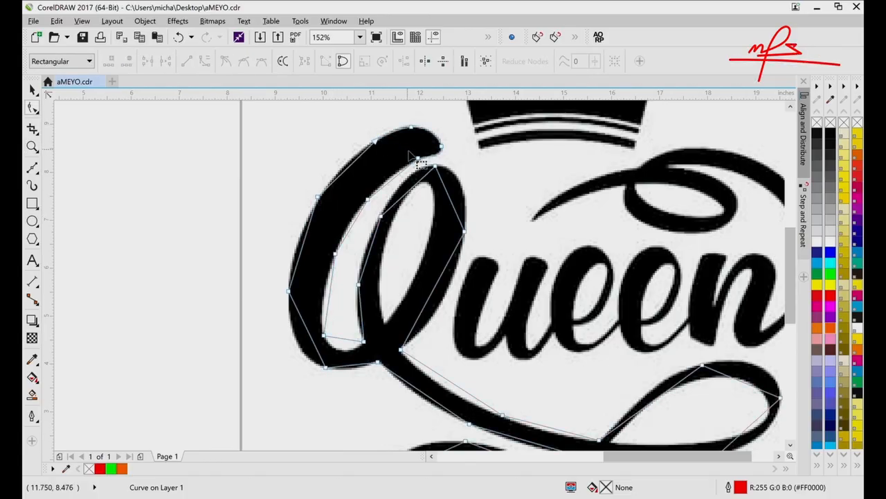
{"action": "left_click", "coordinate": [433, 169]}
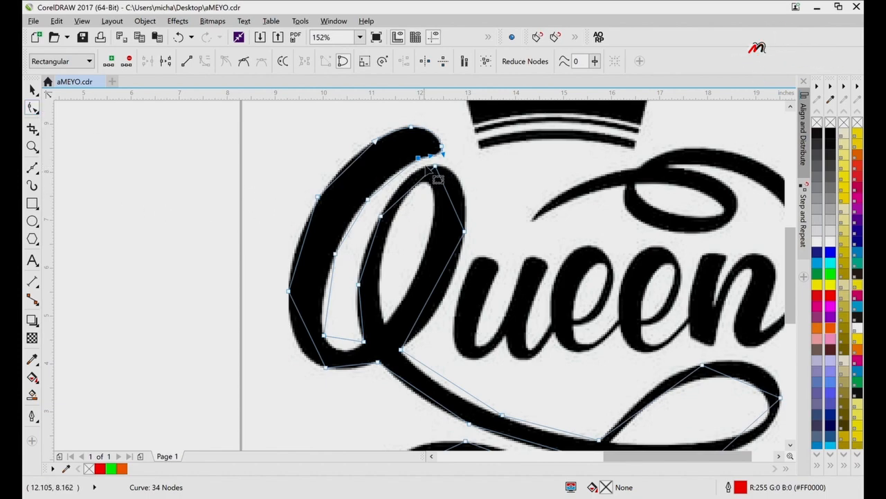
{"action": "left_click", "coordinate": [434, 167]}
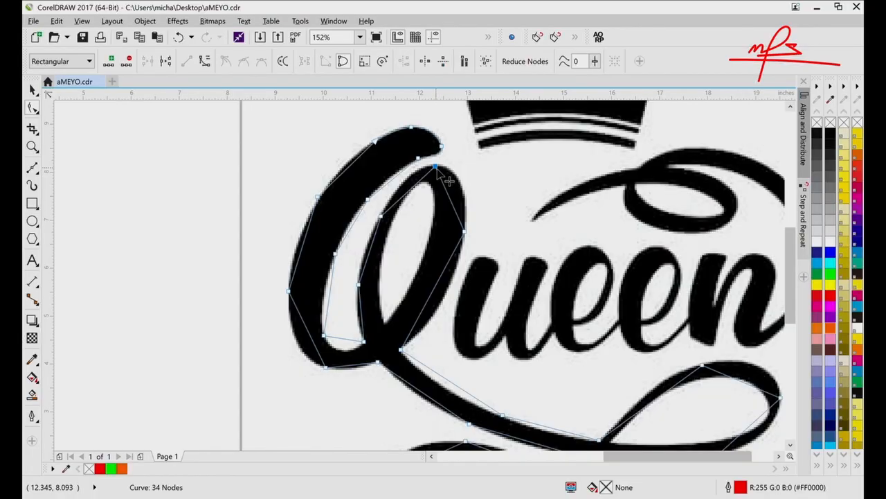
{"action": "key", "text": "ctrl+a"}
{"action": "scroll", "coordinate": [585, 307], "scroll_direction": "right", "scroll_amount": 1}
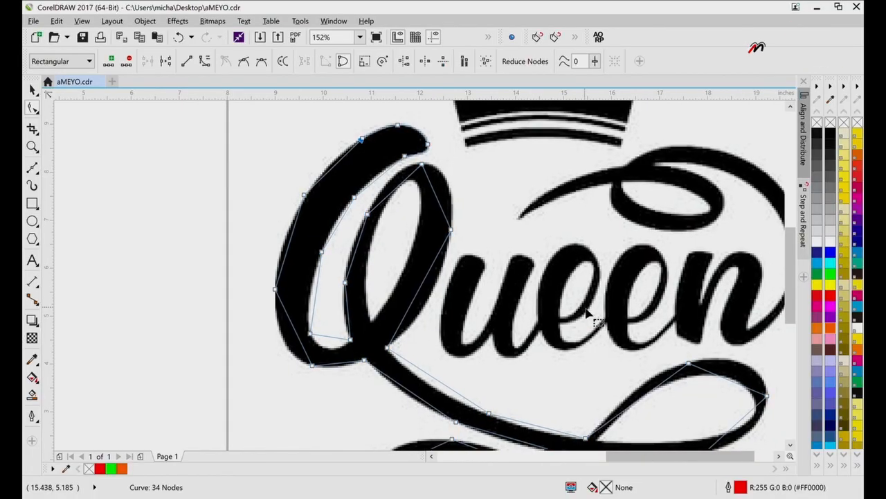
{"action": "scroll", "coordinate": [584, 307], "scroll_direction": "down", "scroll_amount": 2}
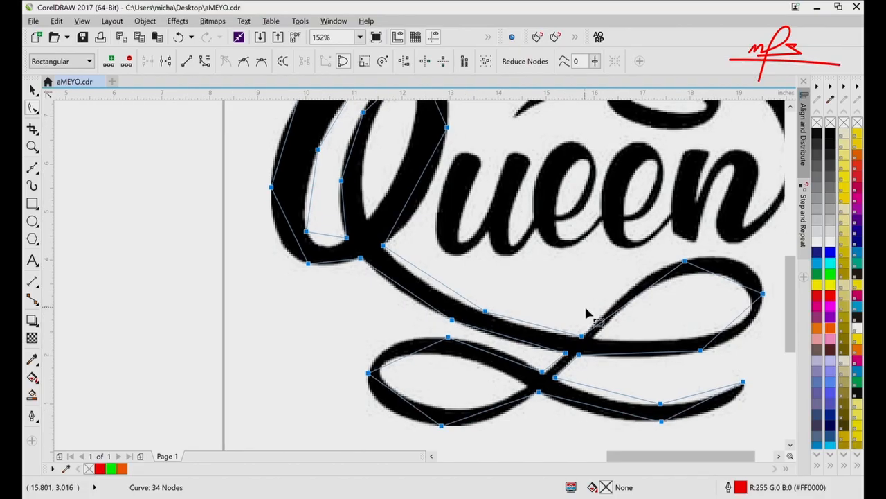
{"action": "scroll", "coordinate": [585, 308], "scroll_direction": "right", "scroll_amount": 3}
{"action": "scroll", "coordinate": [585, 308], "scroll_direction": "up", "scroll_amount": 2}
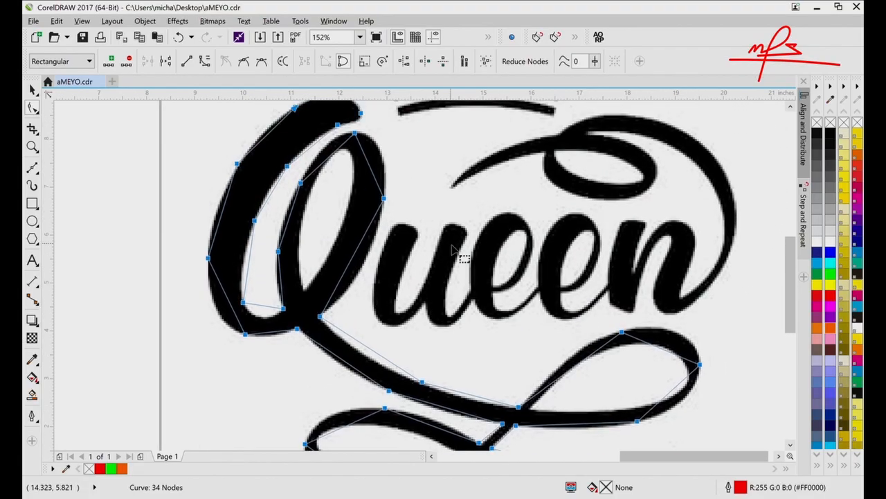
{"action": "scroll", "coordinate": [452, 246], "scroll_direction": "up", "scroll_amount": 1}
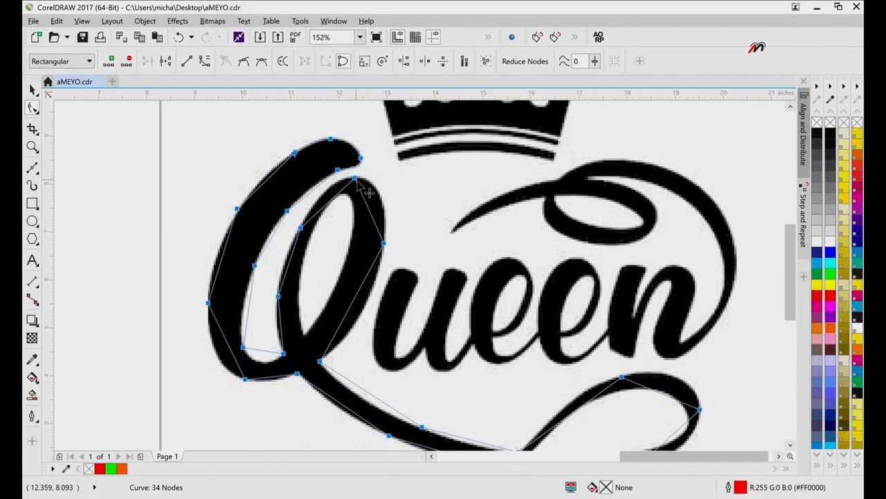
{"action": "left_click", "coordinate": [358, 182]}
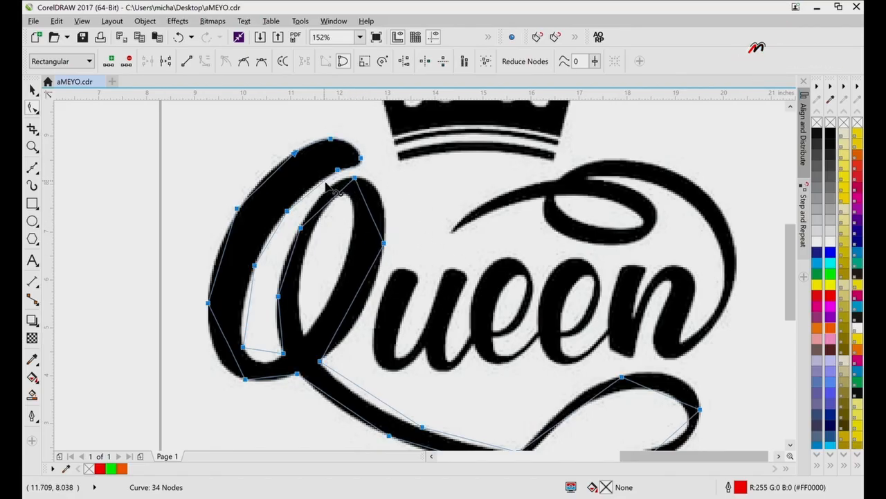
Step: Bend the segment along the underside of the Q's upper stroke so it follows the black edge down from the tip
{"action": "key", "text": "z"}
{"action": "left_click", "coordinate": [344, 216]}
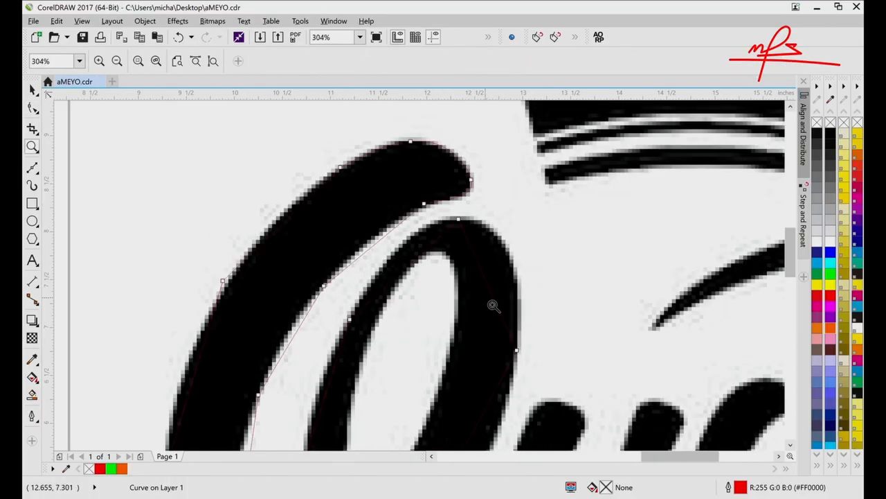
{"action": "key", "text": "F10"}
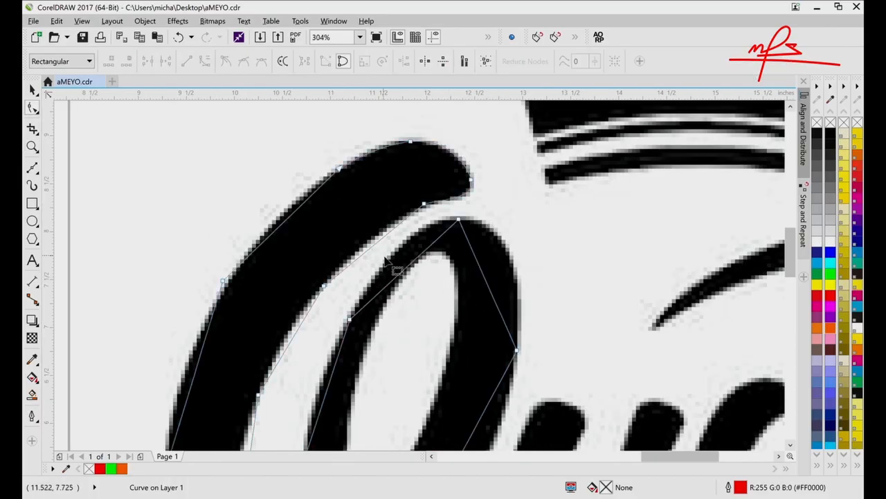
{"action": "left_click", "coordinate": [324, 287]}
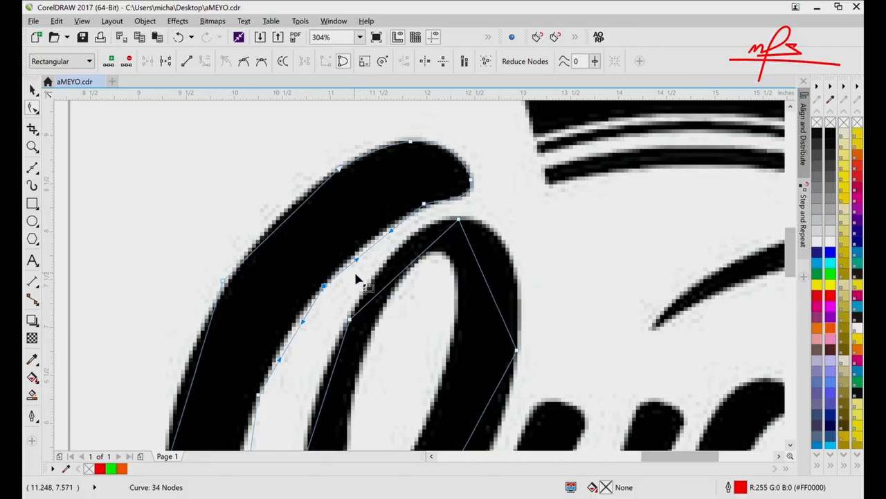
{"action": "key", "text": "z"}
{"action": "left_click", "coordinate": [376, 267]}
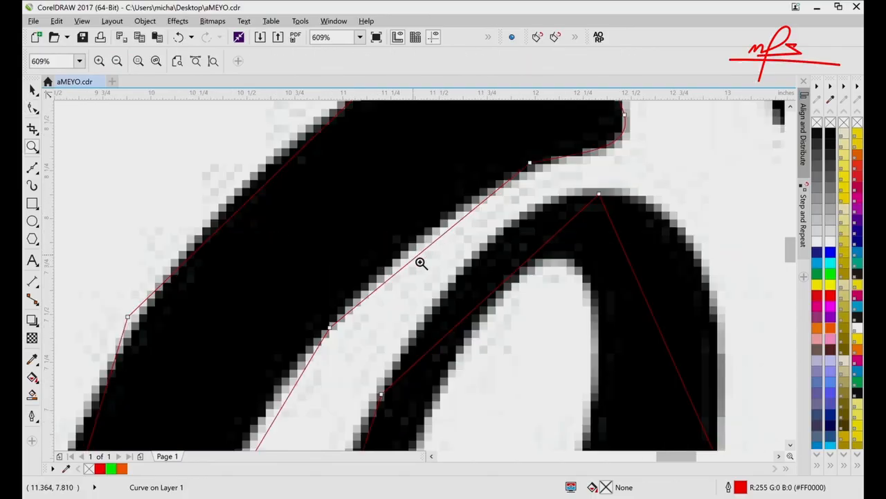
{"action": "key", "text": "F10"}
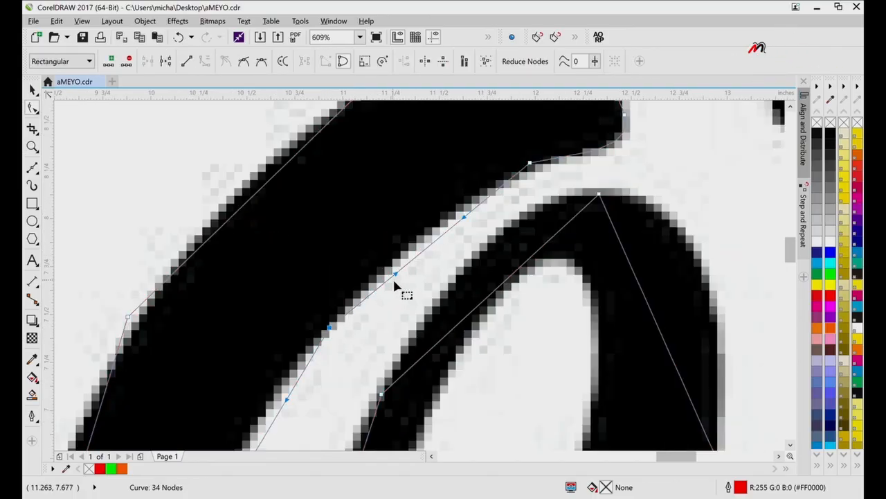
{"action": "left_click_drag", "start_coordinate": [395, 284], "coordinate": [405, 257]}
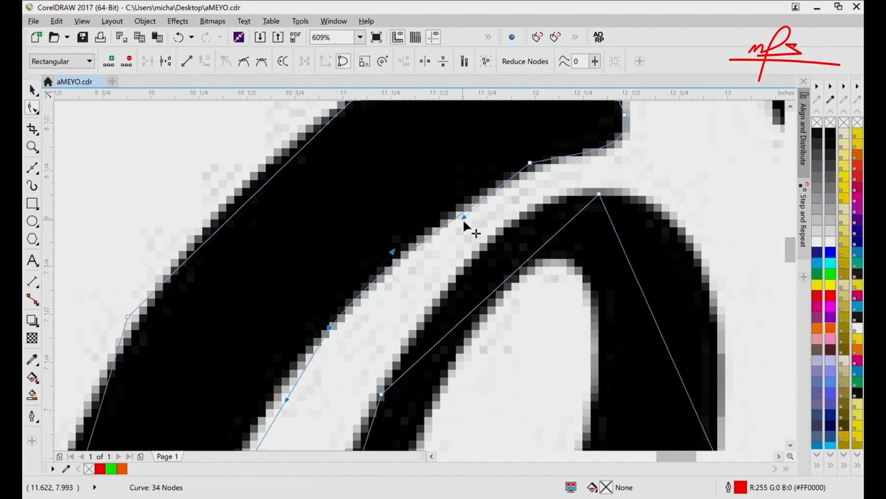
{"action": "left_click_drag", "start_coordinate": [463, 220], "coordinate": [469, 196]}
{"action": "left_click_drag", "start_coordinate": [539, 168], "coordinate": [573, 152]}
Step: Adjust the handles of the next segment down the thick left stroke's inner edge to match the bitmap outline
{"action": "scroll", "coordinate": [575, 153], "scroll_direction": "down", "scroll_amount": 3}
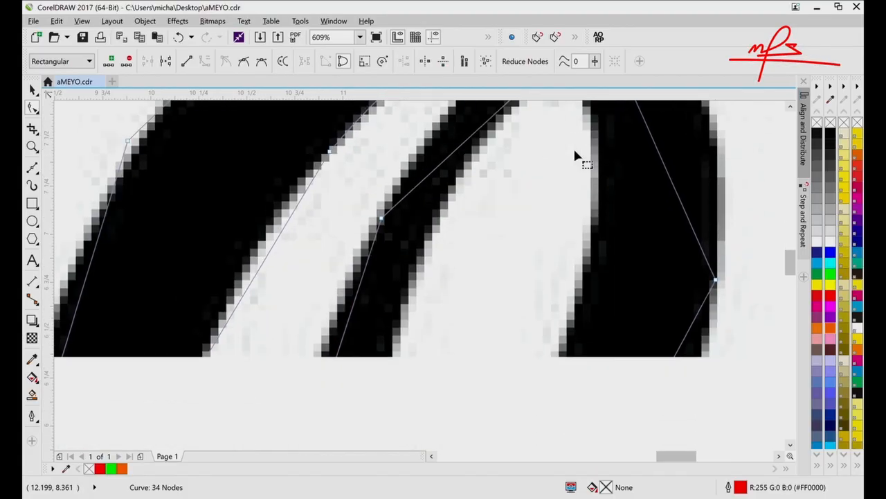
{"action": "scroll", "coordinate": [421, 275], "scroll_direction": "down", "scroll_amount": 1}
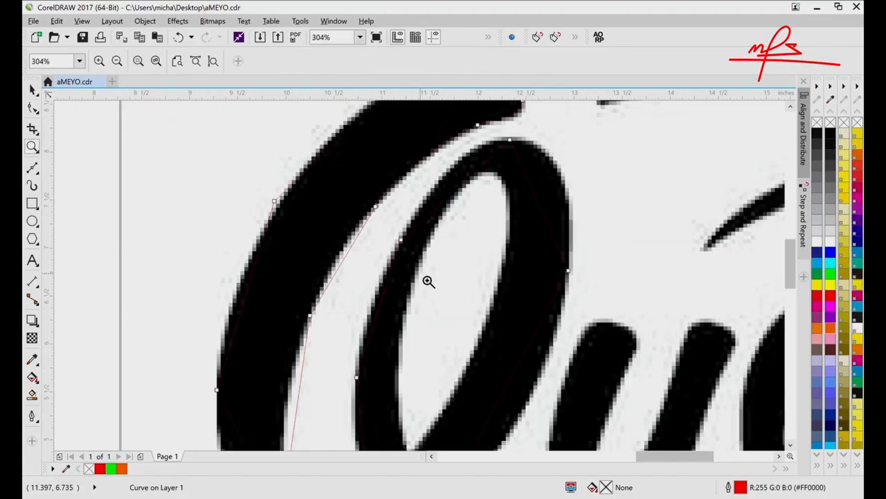
{"action": "key", "text": "F10"}
{"action": "left_click", "coordinate": [313, 318]}
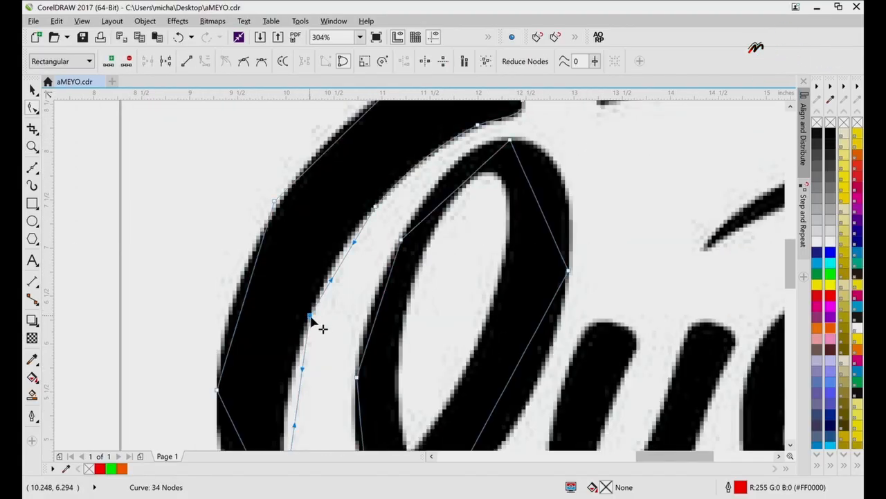
{"action": "left_click_drag", "start_coordinate": [332, 279], "coordinate": [354, 237]}
{"action": "scroll", "coordinate": [353, 240], "scroll_direction": "down", "scroll_amount": 2}
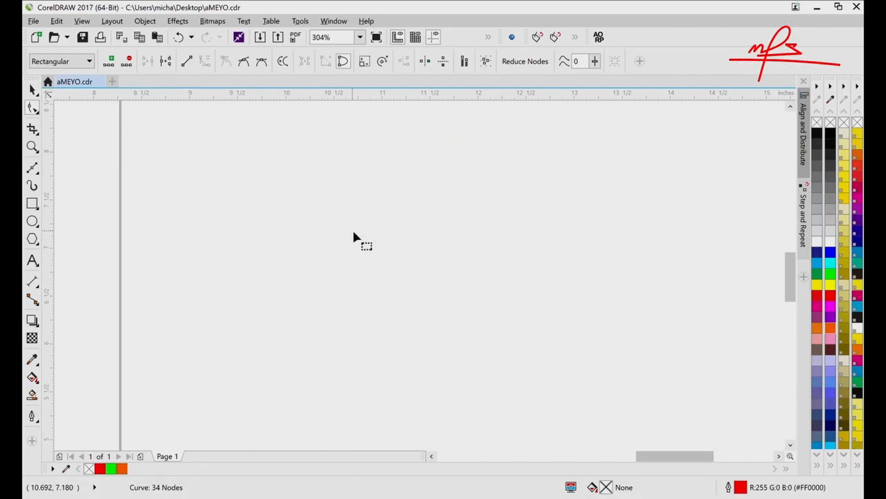
{"action": "left_click_drag", "start_coordinate": [335, 169], "coordinate": [333, 176]}
Step: Bend the lower segment of the thick left stroke's inner edge so it follows the black outline to the gap's base
{"action": "left_click", "coordinate": [312, 224]}
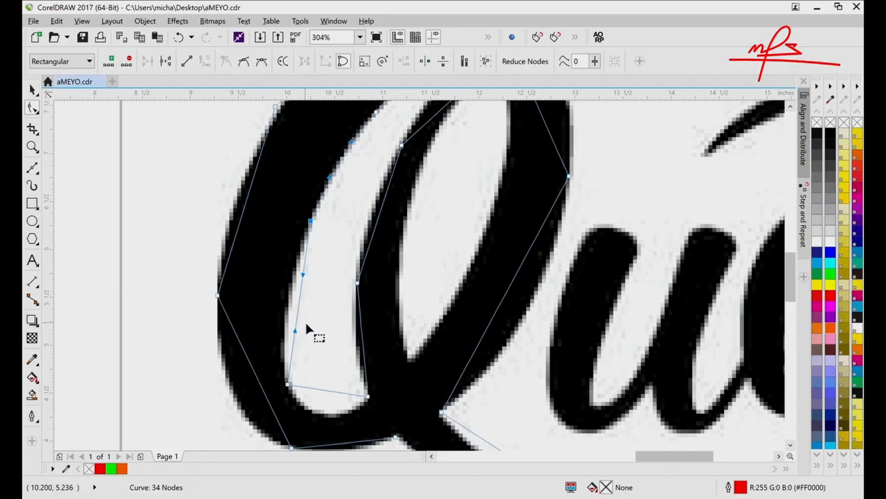
{"action": "left_click_drag", "start_coordinate": [297, 332], "coordinate": [282, 325]}
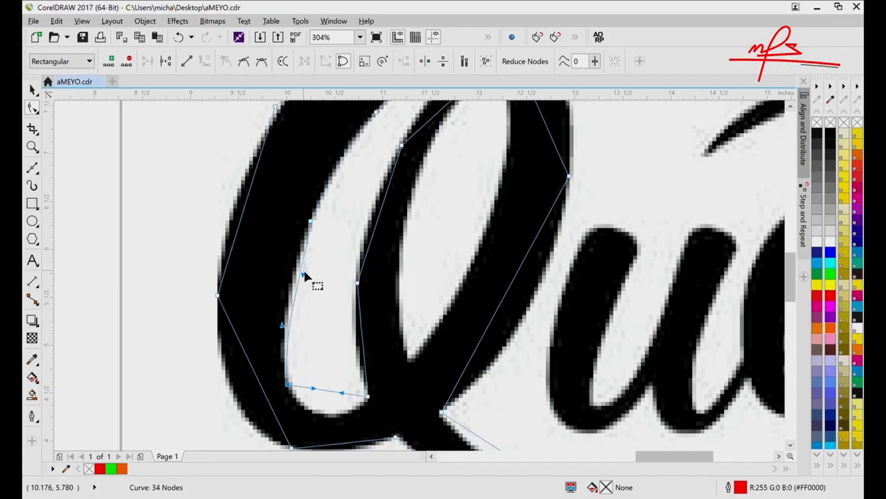
{"action": "left_click_drag", "start_coordinate": [304, 276], "coordinate": [294, 264]}
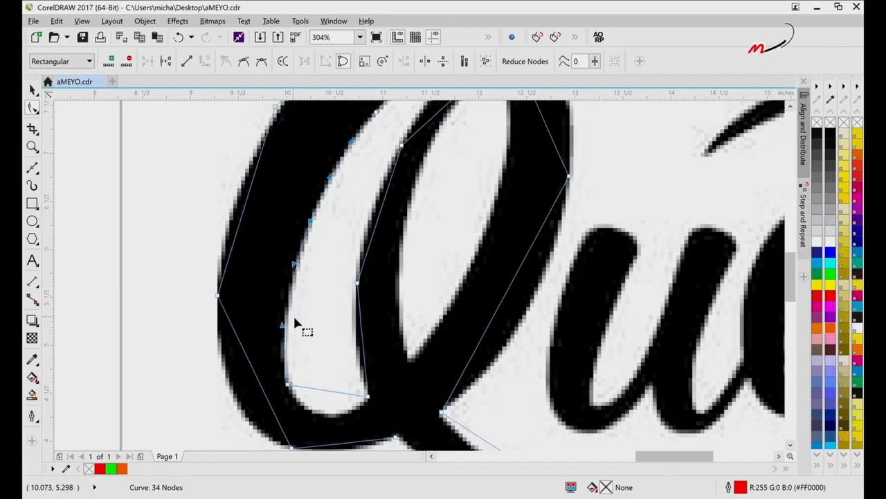
{"action": "left_click_drag", "start_coordinate": [283, 326], "coordinate": [281, 336]}
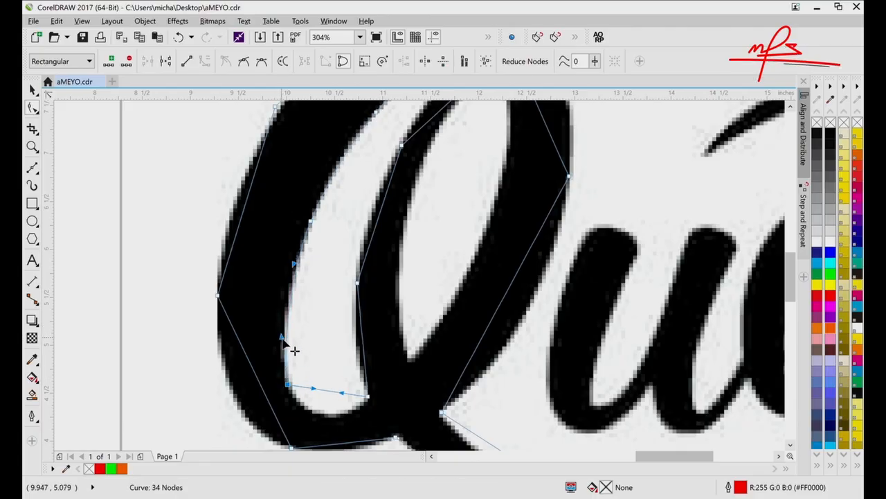
Step: Bend the short segment at the base of the white gap inside the Q into a rounded curve along the black edge
{"action": "scroll", "coordinate": [283, 340], "scroll_direction": "down", "scroll_amount": 3}
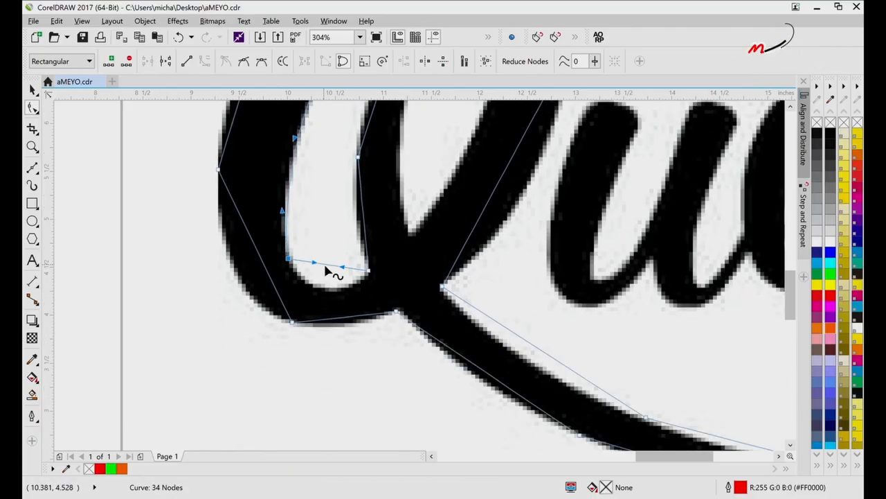
{"action": "left_click_drag", "start_coordinate": [326, 270], "coordinate": [345, 298]}
{"action": "left_click", "coordinate": [371, 275]}
{"action": "scroll", "coordinate": [362, 263], "scroll_direction": "up", "scroll_amount": 3}
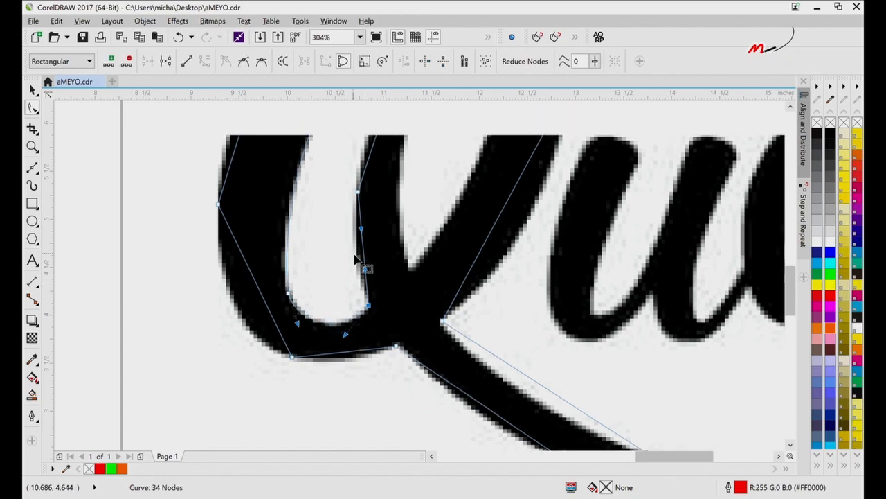
{"action": "key", "text": "z"}
{"action": "left_click", "coordinate": [406, 307]}
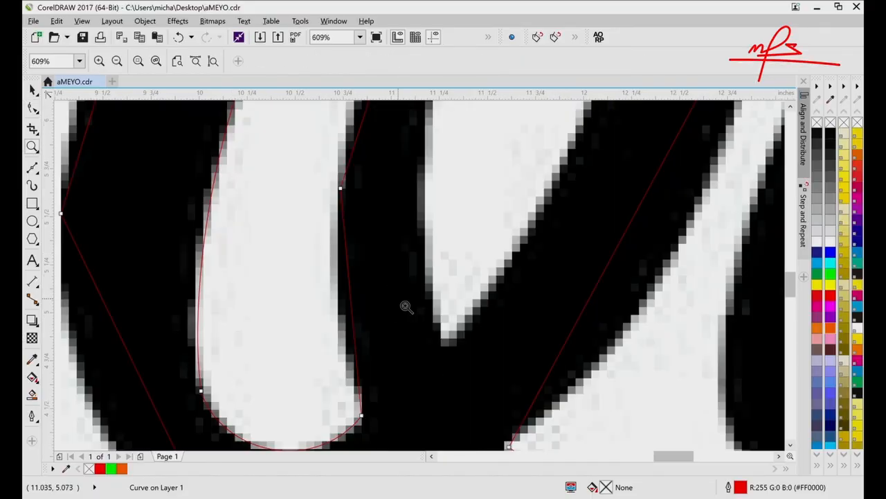
Step: Refine the handles on the white gap's left edge and bend the lower segment of its right edge onto the bitmap outline
{"action": "key", "text": "F10"}
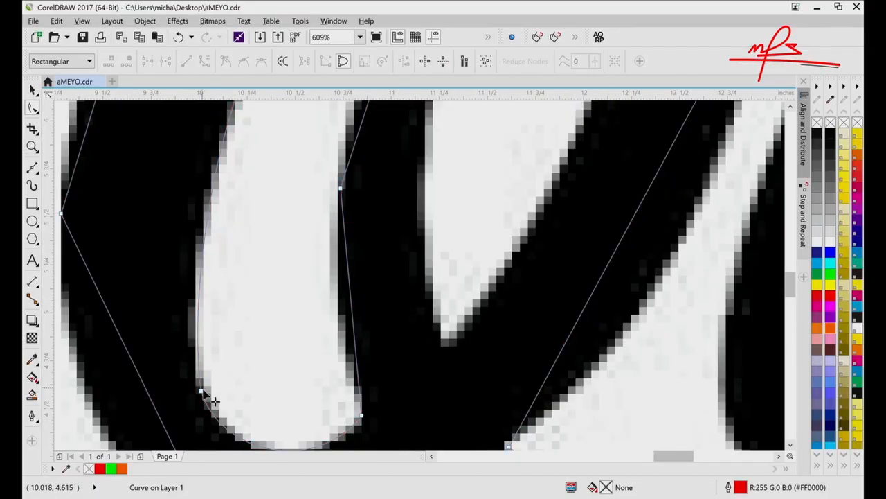
{"action": "left_click", "coordinate": [202, 392]}
{"action": "left_click_drag", "start_coordinate": [191, 299], "coordinate": [184, 287]}
{"action": "left_click_drag", "start_coordinate": [212, 150], "coordinate": [212, 142]}
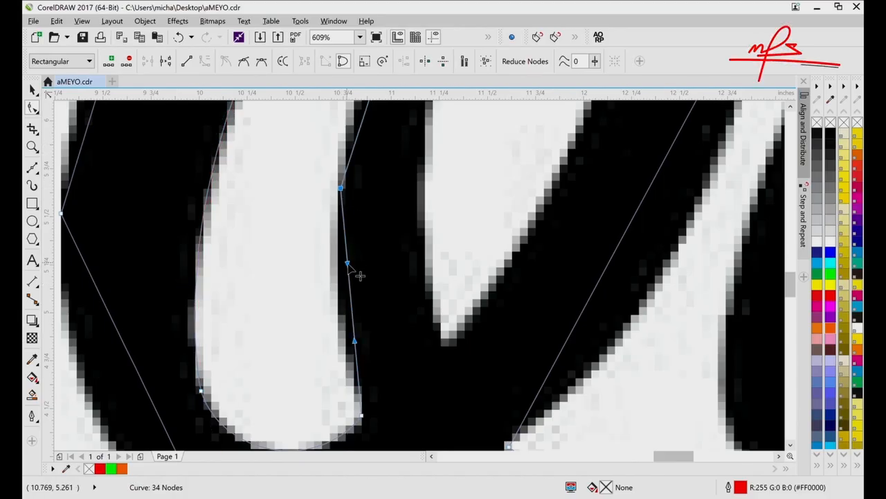
{"action": "left_click_drag", "start_coordinate": [347, 263], "coordinate": [323, 295]}
{"action": "left_click_drag", "start_coordinate": [354, 342], "coordinate": [335, 343]}
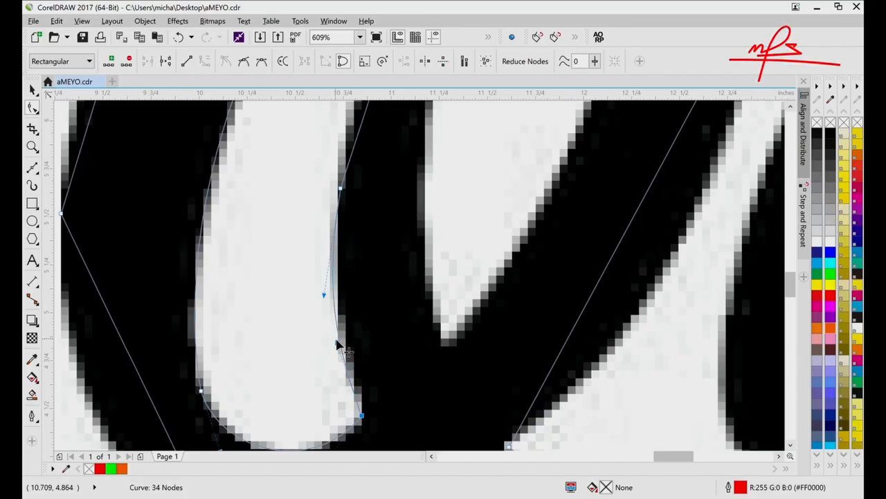
{"action": "left_click_drag", "start_coordinate": [364, 417], "coordinate": [368, 414]}
Step: Bend the segment along the middle of the thin inner stroke's left edge so it follows the black outline upward
{"action": "scroll", "coordinate": [368, 415], "scroll_direction": "up", "scroll_amount": 5}
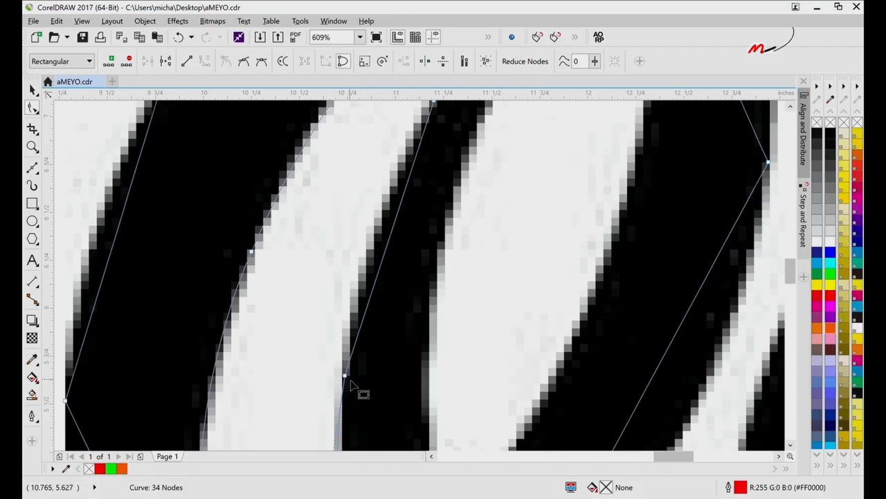
{"action": "left_click", "coordinate": [345, 376]}
{"action": "left_click_drag", "start_coordinate": [374, 295], "coordinate": [406, 267]}
Step: Curve the two segments on either side of the top of the Q's inner bowl so they follow the black outer edge
{"action": "scroll", "coordinate": [368, 275], "scroll_direction": "up", "scroll_amount": 2}
{"action": "scroll", "coordinate": [397, 263], "scroll_direction": "up", "scroll_amount": 3}
{"action": "scroll", "coordinate": [401, 265], "scroll_direction": "up", "scroll_amount": 3}
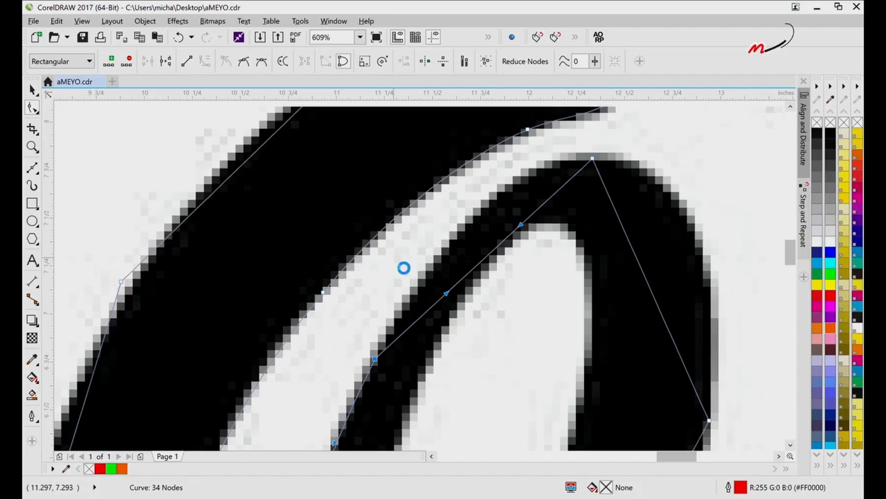
{"action": "left_click_drag", "start_coordinate": [450, 297], "coordinate": [454, 255]}
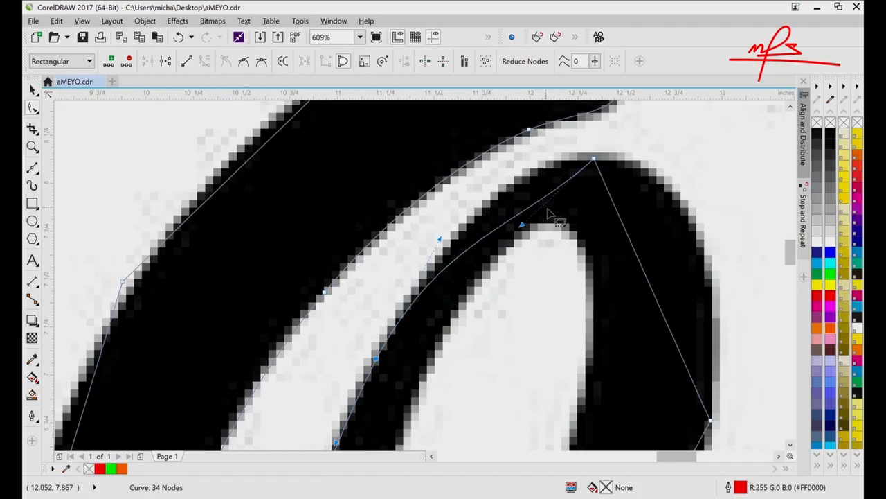
{"action": "left_click_drag", "start_coordinate": [523, 228], "coordinate": [543, 166]}
{"action": "left_click_drag", "start_coordinate": [638, 251], "coordinate": [720, 170]}
{"action": "left_click_drag", "start_coordinate": [677, 336], "coordinate": [727, 315]}
Step: Reposition the node where the bowl meets the tail and bend the bowl's right-hand segment onto the black outline
{"action": "scroll", "coordinate": [728, 313], "scroll_direction": "down", "scroll_amount": 5}
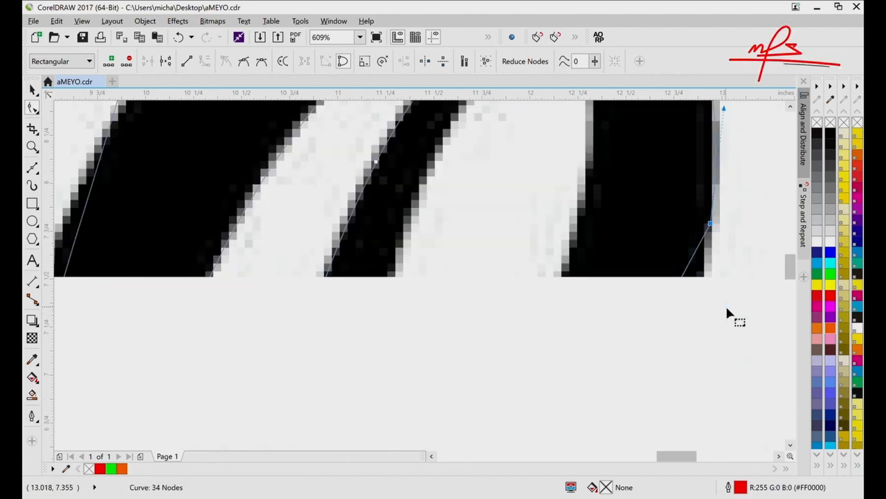
{"action": "scroll", "coordinate": [727, 310], "scroll_direction": "down", "scroll_amount": 2}
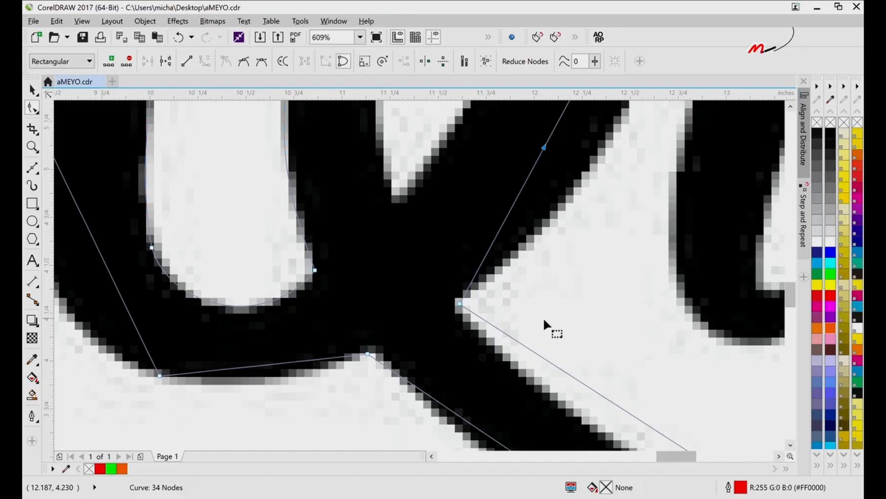
{"action": "left_click_drag", "start_coordinate": [459, 304], "coordinate": [453, 302]}
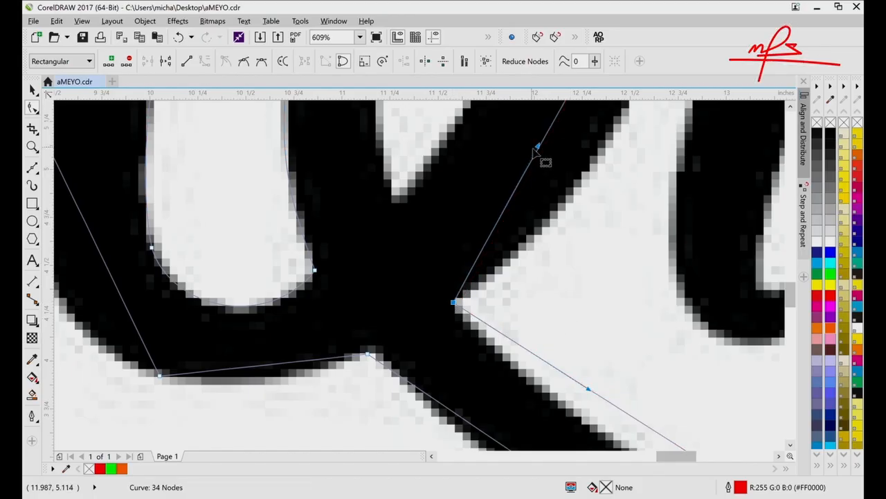
{"action": "left_click_drag", "start_coordinate": [539, 147], "coordinate": [611, 197]}
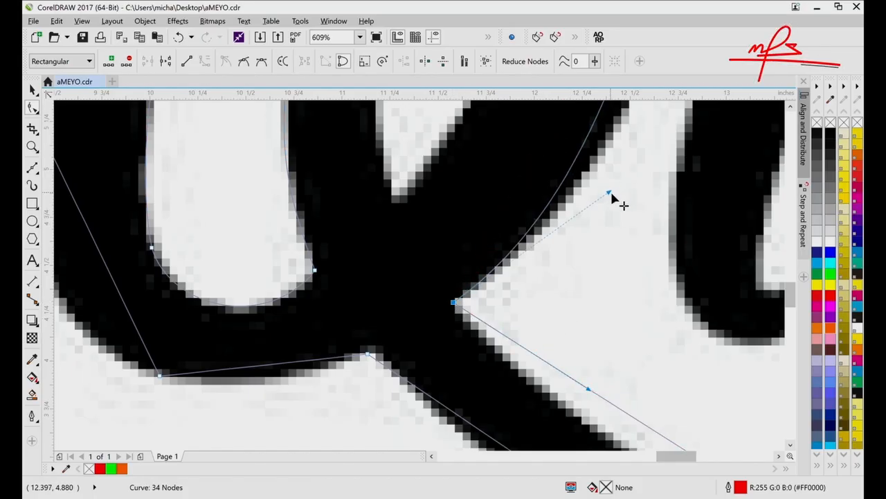
{"action": "key", "text": "z"}
{"action": "key", "text": "F3"}
{"action": "key", "text": "F3"}
{"action": "scroll", "coordinate": [615, 197], "scroll_direction": "up", "scroll_amount": 2}
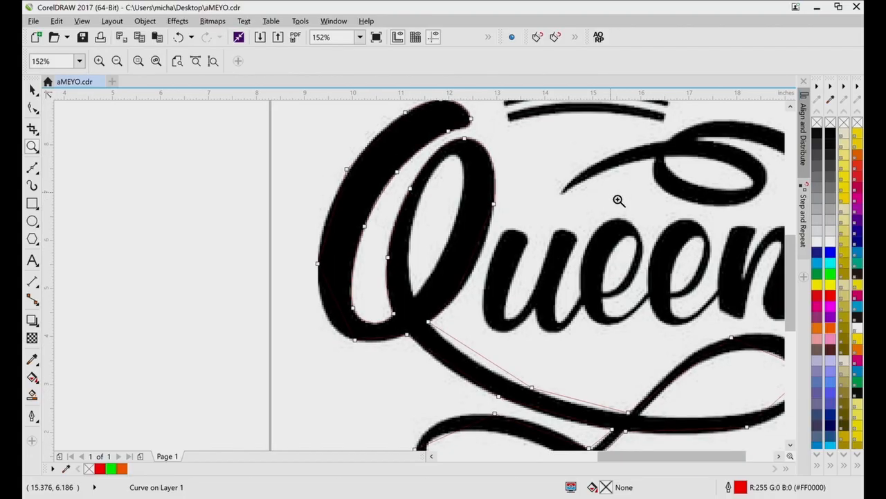
{"action": "key", "text": "F10"}
{"action": "left_click", "coordinate": [431, 322]}
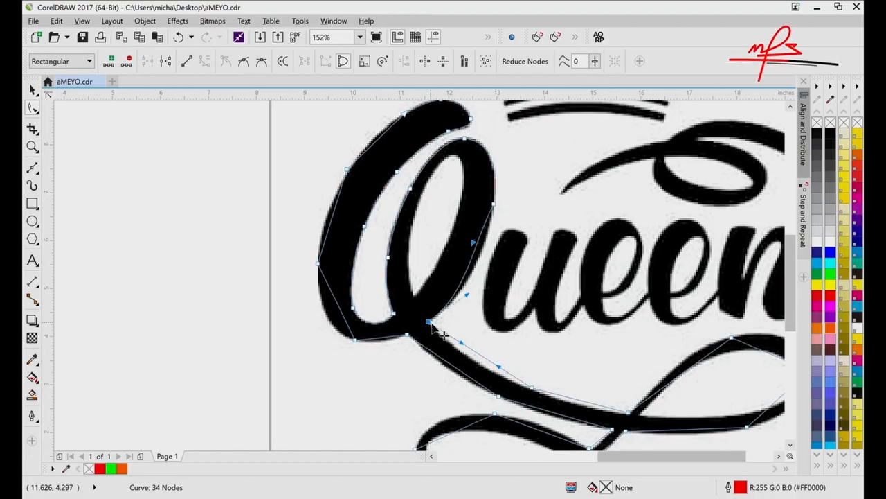
{"action": "left_click_drag", "start_coordinate": [474, 242], "coordinate": [488, 245]}
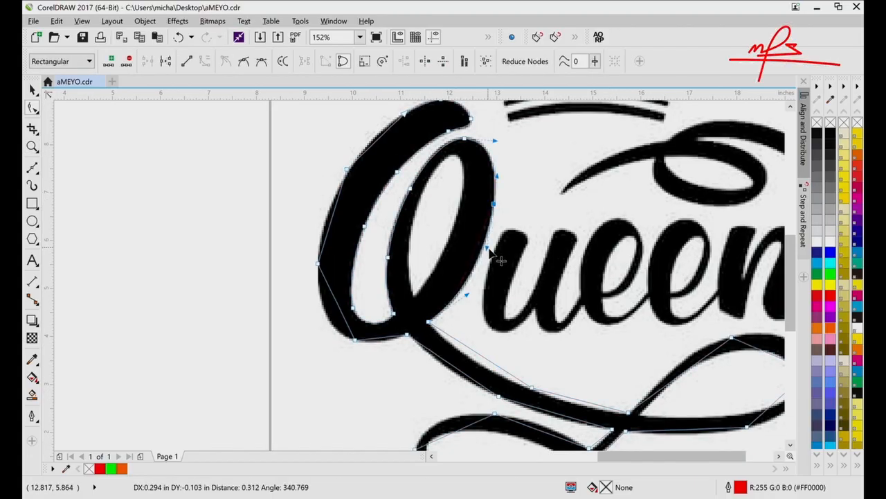
Step: Bend the two segments along the upper edge of the Q's tail so they follow the black outline to the crossing
{"action": "scroll", "coordinate": [475, 326], "scroll_direction": "down", "scroll_amount": 2}
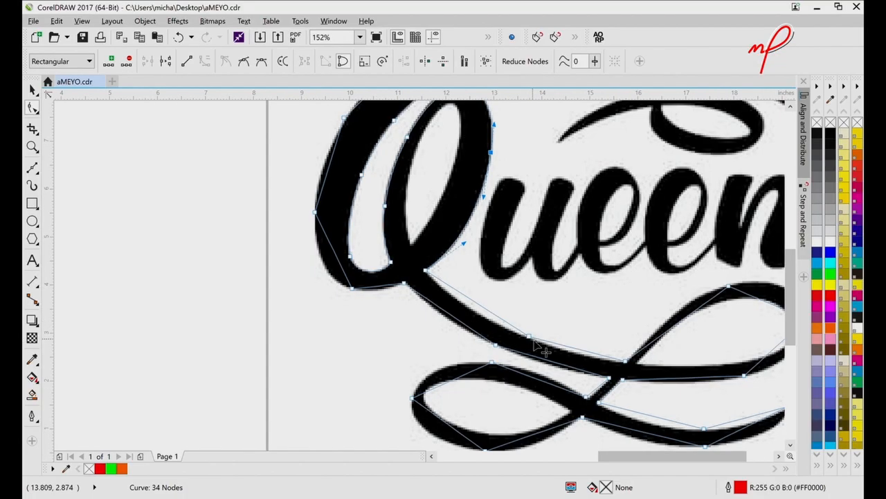
{"action": "left_click_drag", "start_coordinate": [503, 323], "coordinate": [458, 303]}
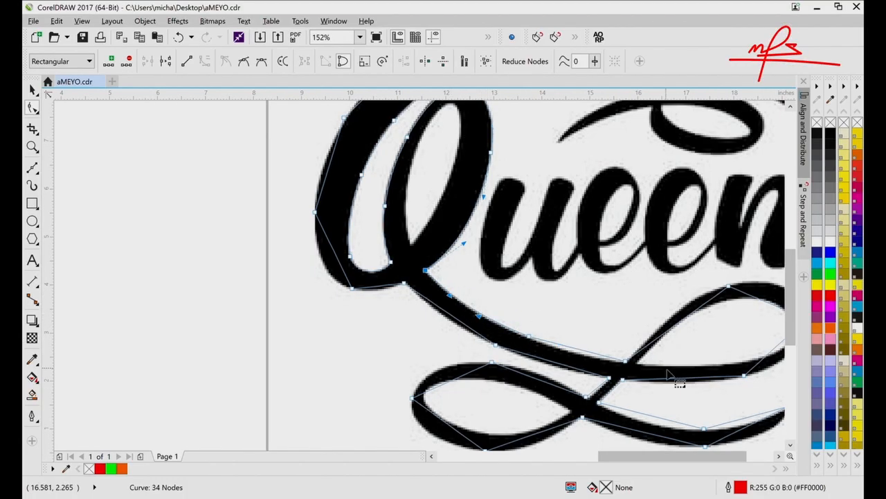
{"action": "left_click_drag", "start_coordinate": [593, 353], "coordinate": [555, 351]}
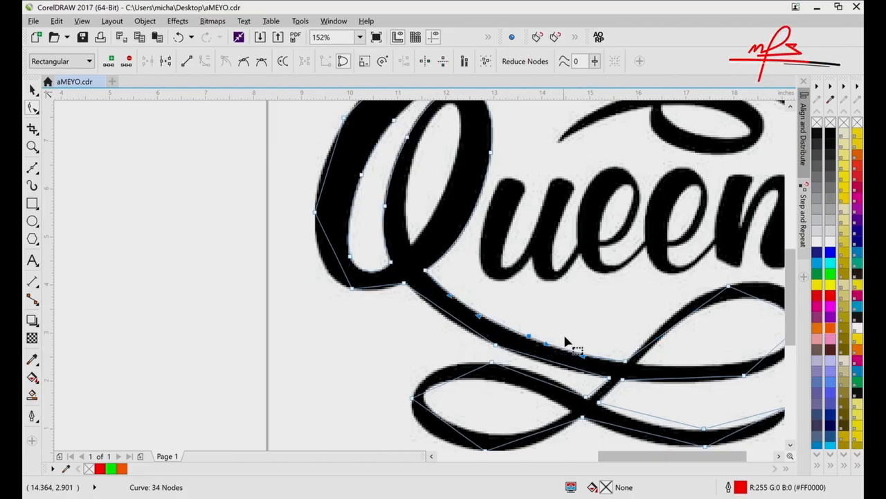
Step: Curve the rising and top-right segments of the tail's right loop to the black edge and nudge the loop's lower node into place
{"action": "scroll", "coordinate": [637, 352], "scroll_direction": "right", "scroll_amount": 3}
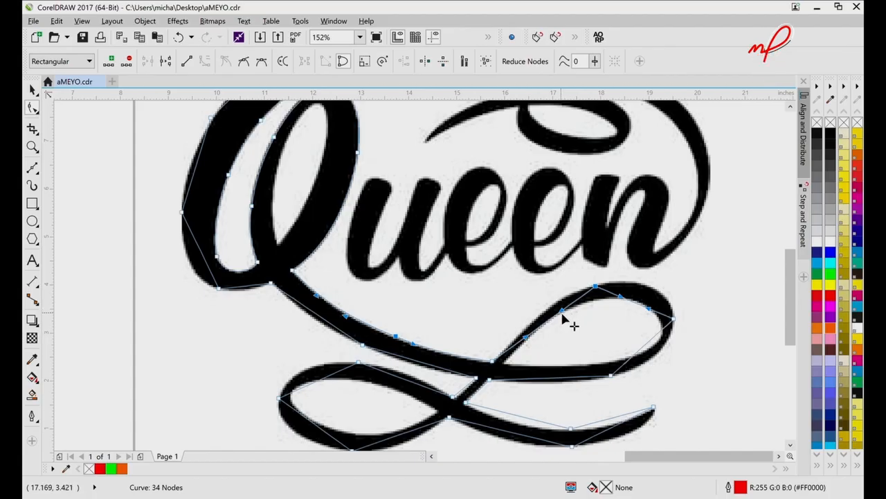
{"action": "left_click_drag", "start_coordinate": [562, 316], "coordinate": [547, 295]}
{"action": "left_click_drag", "start_coordinate": [528, 337], "coordinate": [518, 338]}
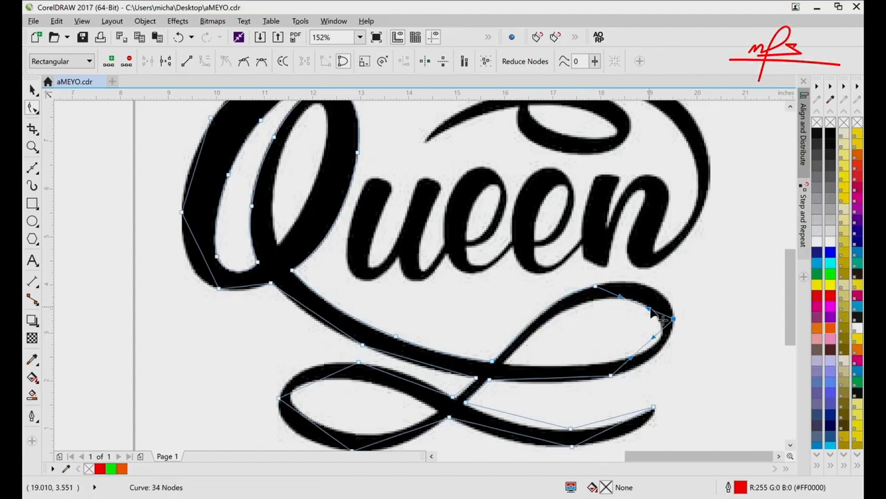
{"action": "left_click_drag", "start_coordinate": [652, 308], "coordinate": [670, 279]}
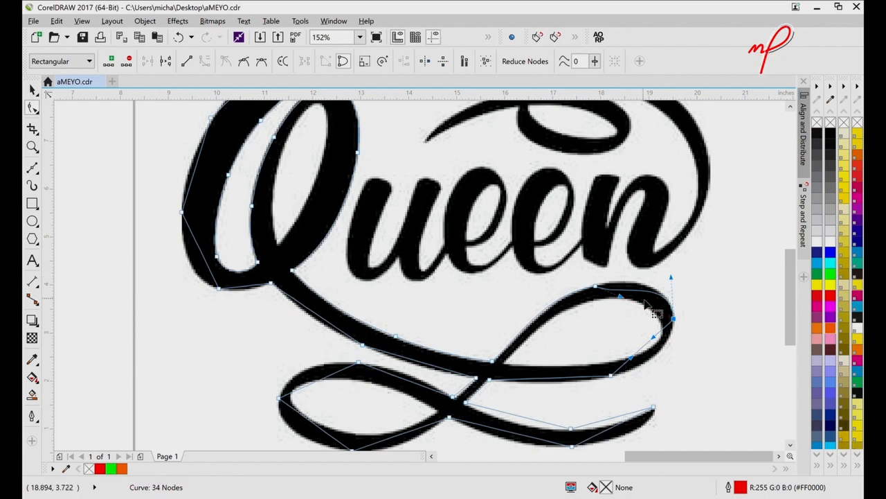
{"action": "mouse_move", "coordinate": [631, 304]}
{"action": "left_mouse_down"}
{"action": "mouse_move", "coordinate": [633, 290]}
{"action": "mouse_move", "coordinate": [623, 282]}
{"action": "left_mouse_up"}
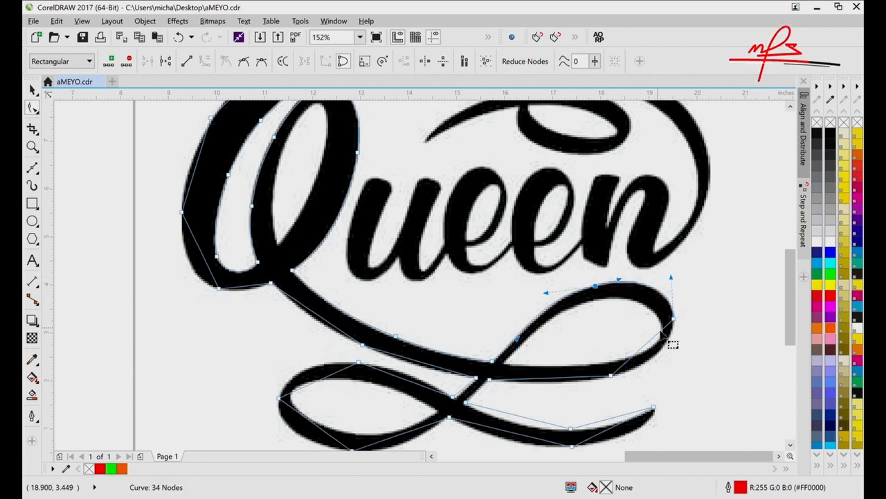
{"action": "left_click_drag", "start_coordinate": [611, 377], "coordinate": [608, 379]}
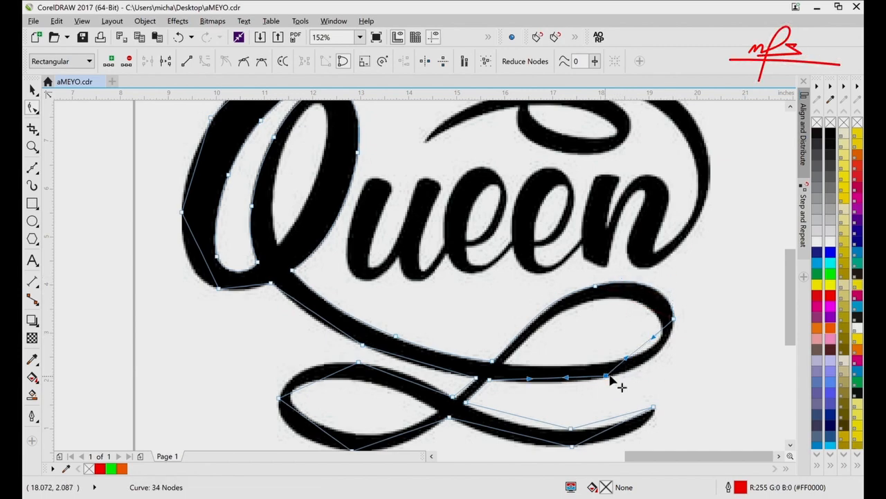
{"action": "left_click_drag", "start_coordinate": [653, 361], "coordinate": [659, 363]}
{"action": "left_click", "coordinate": [490, 380]}
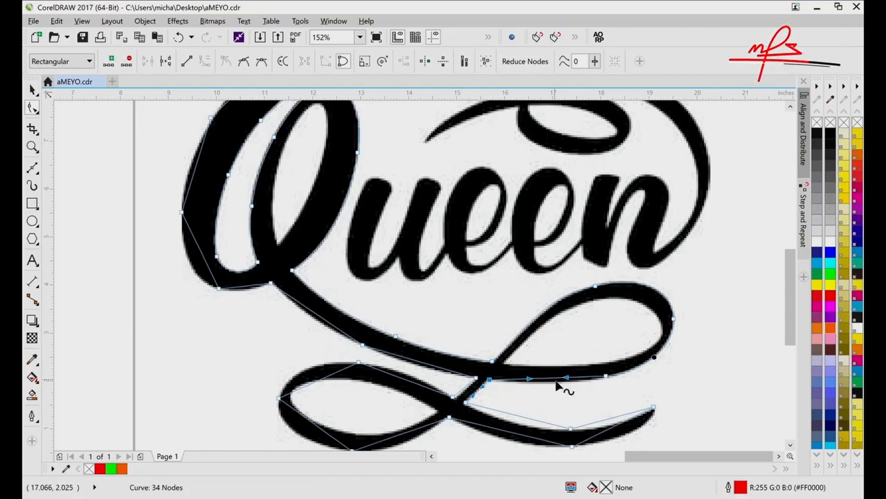
{"action": "left_click", "coordinate": [552, 381]}
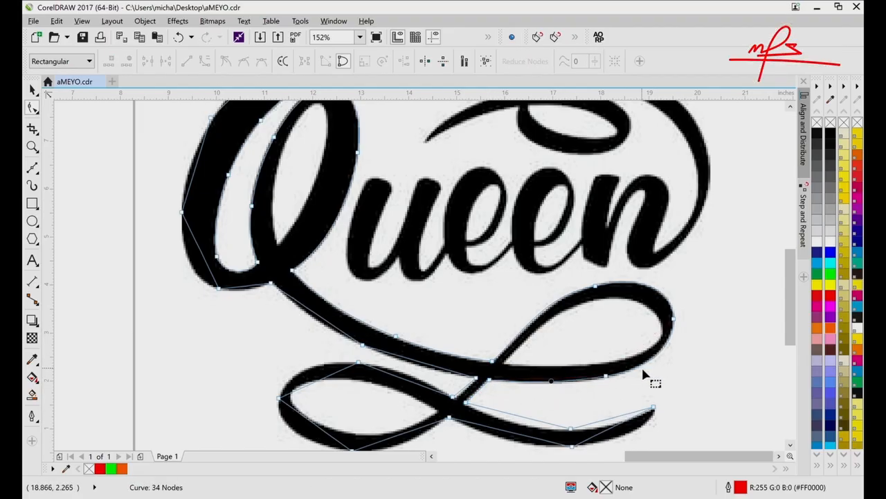
{"action": "key", "text": "ctrl+z"}
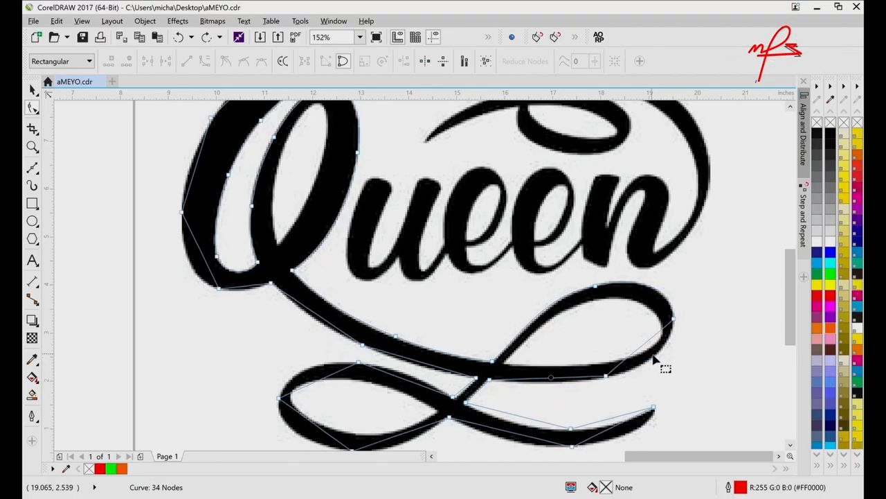
{"action": "left_click", "coordinate": [606, 378]}
{"action": "left_click_drag", "start_coordinate": [647, 364], "coordinate": [657, 368]}
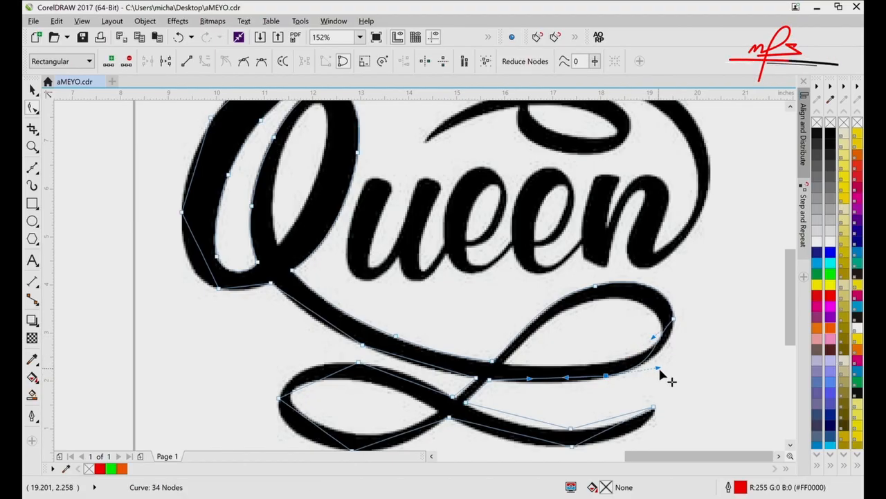
{"action": "left_click_drag", "start_coordinate": [655, 337], "coordinate": [673, 339]}
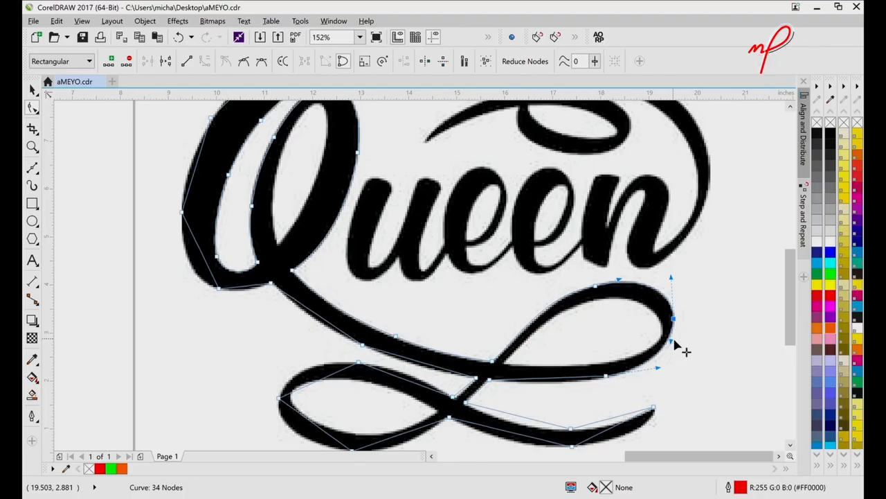
{"action": "key", "text": "ctrl+z"}
{"action": "key", "text": "ctrl+z"}
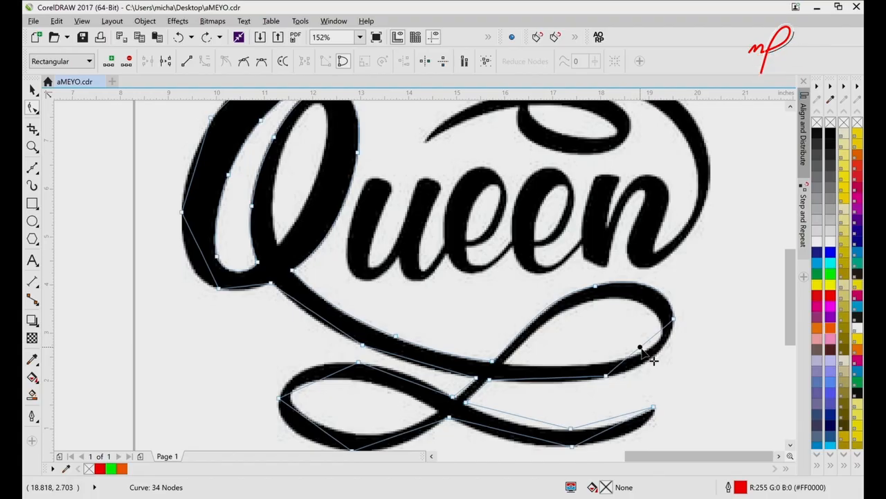
Step: Bend the lower-right and bottom segments of the tail's right loop and both tail underside segments directly onto the black outline
{"action": "left_click_drag", "start_coordinate": [653, 358], "coordinate": [659, 359]}
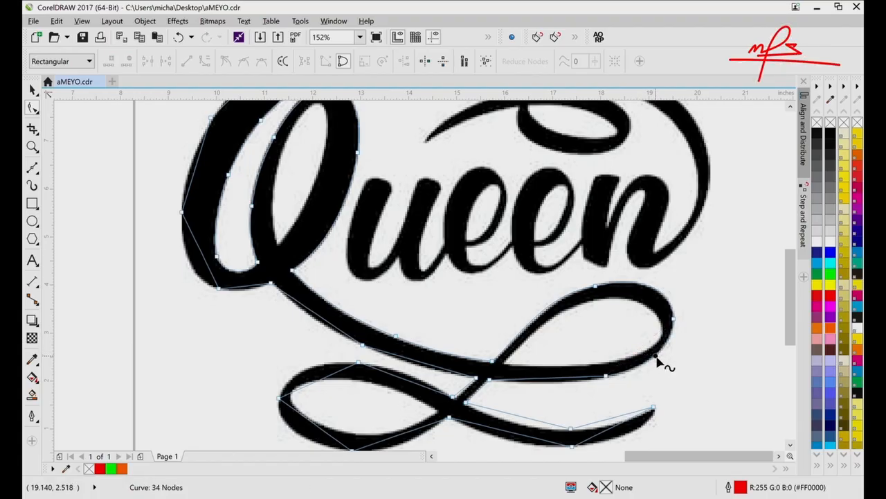
{"action": "left_click_drag", "start_coordinate": [549, 383], "coordinate": [554, 388]}
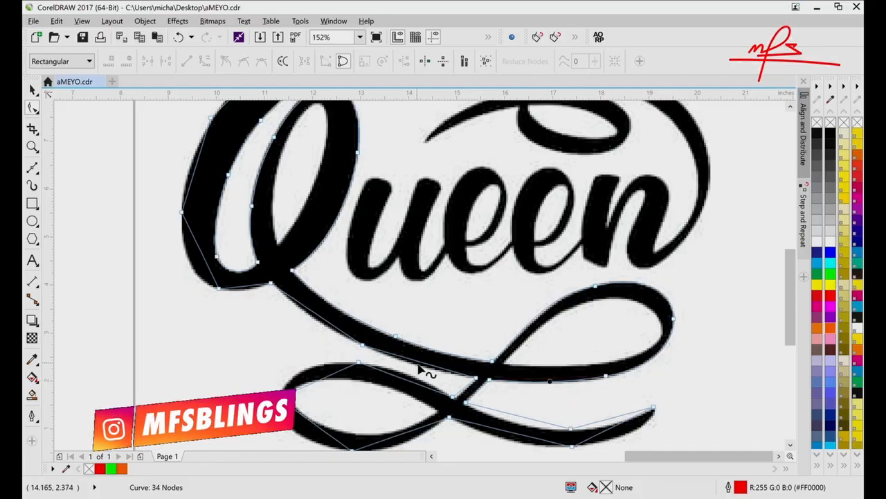
{"action": "mouse_move", "coordinate": [423, 369]}
{"action": "left_mouse_down"}
{"action": "mouse_move", "coordinate": [432, 366]}
{"action": "mouse_move", "coordinate": [419, 369]}
{"action": "left_mouse_up"}
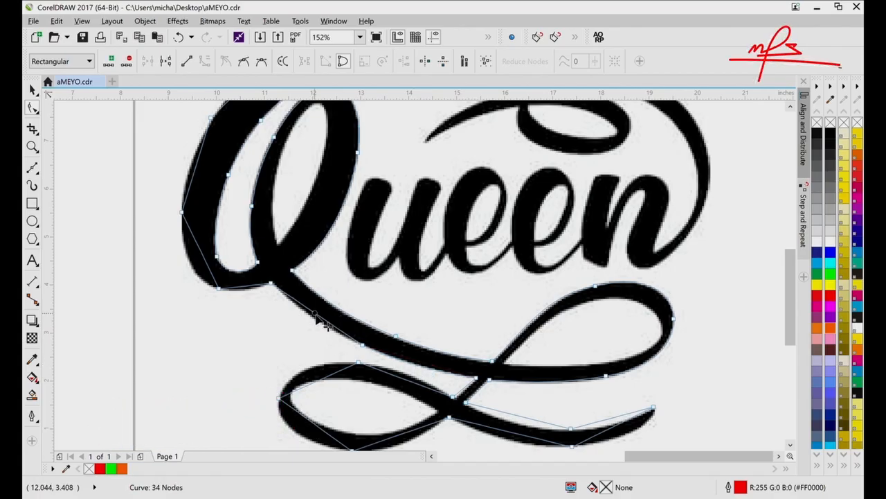
{"action": "left_click_drag", "start_coordinate": [317, 316], "coordinate": [312, 317]}
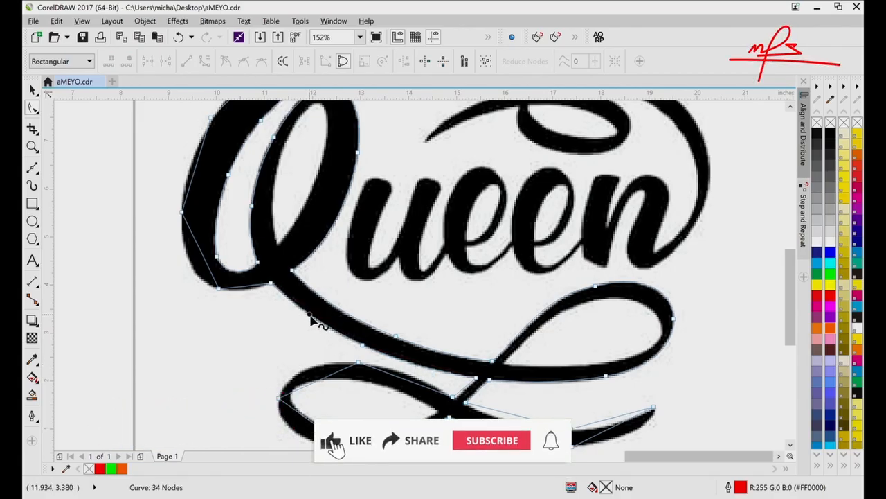
Step: Bend the segments along the Q's base and outer left side directly so they follow the black outline
{"action": "left_click_drag", "start_coordinate": [244, 292], "coordinate": [246, 294]}
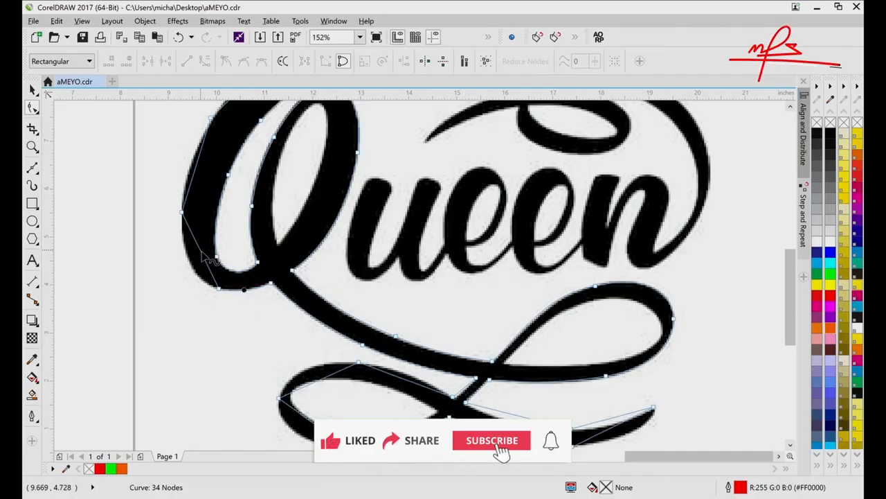
{"action": "left_click_drag", "start_coordinate": [205, 255], "coordinate": [195, 272]}
{"action": "scroll", "coordinate": [197, 270], "scroll_direction": "up", "scroll_amount": 3}
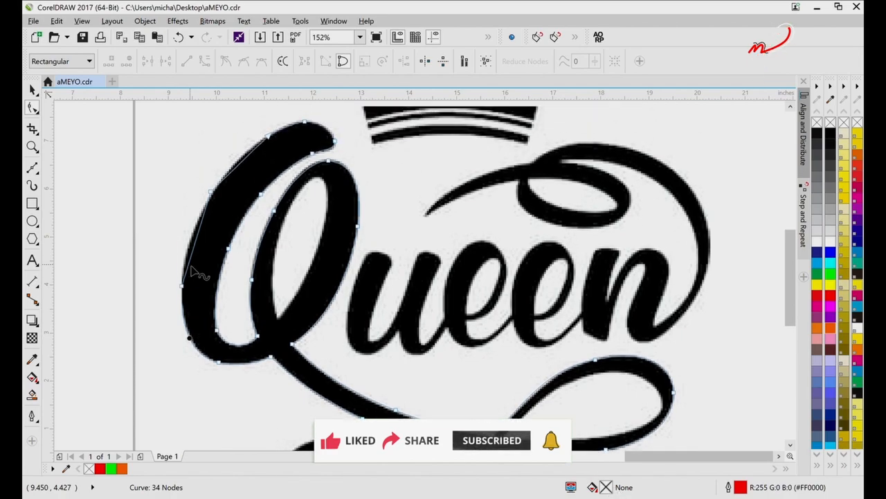
{"action": "left_click_drag", "start_coordinate": [200, 234], "coordinate": [198, 231]}
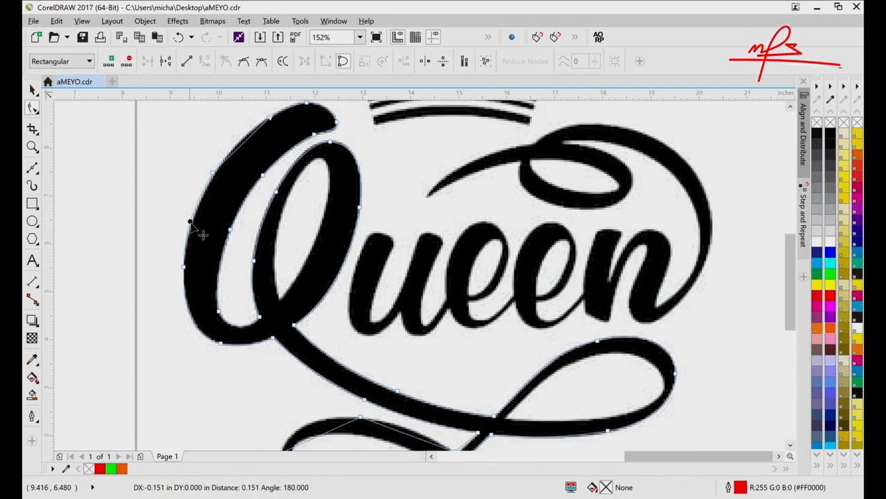